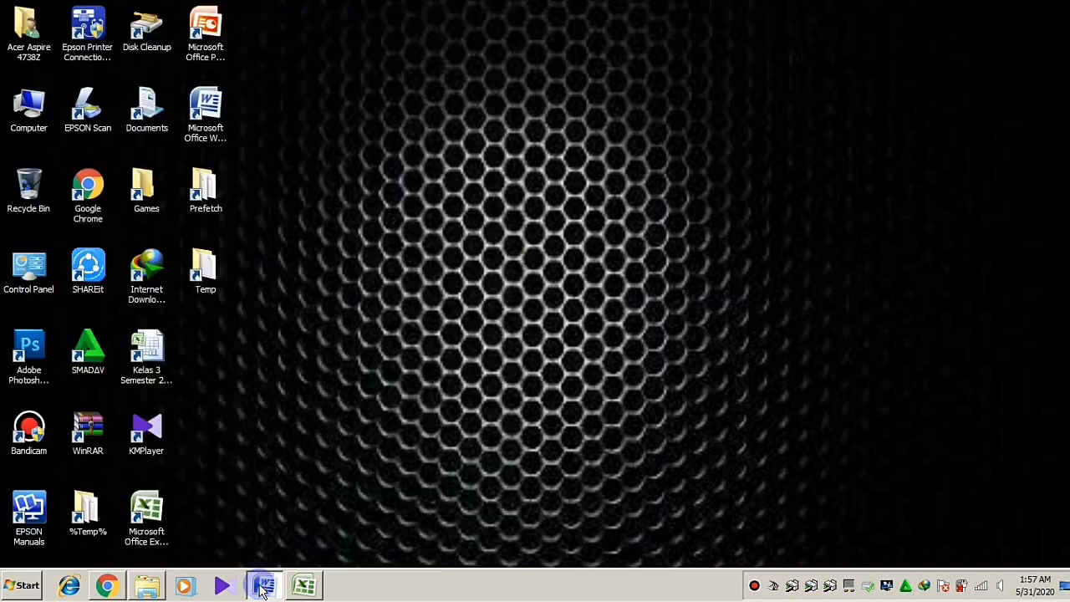
Minimize the Word and Excel windows and restore the Chrome new tab window
left_click(305, 585)
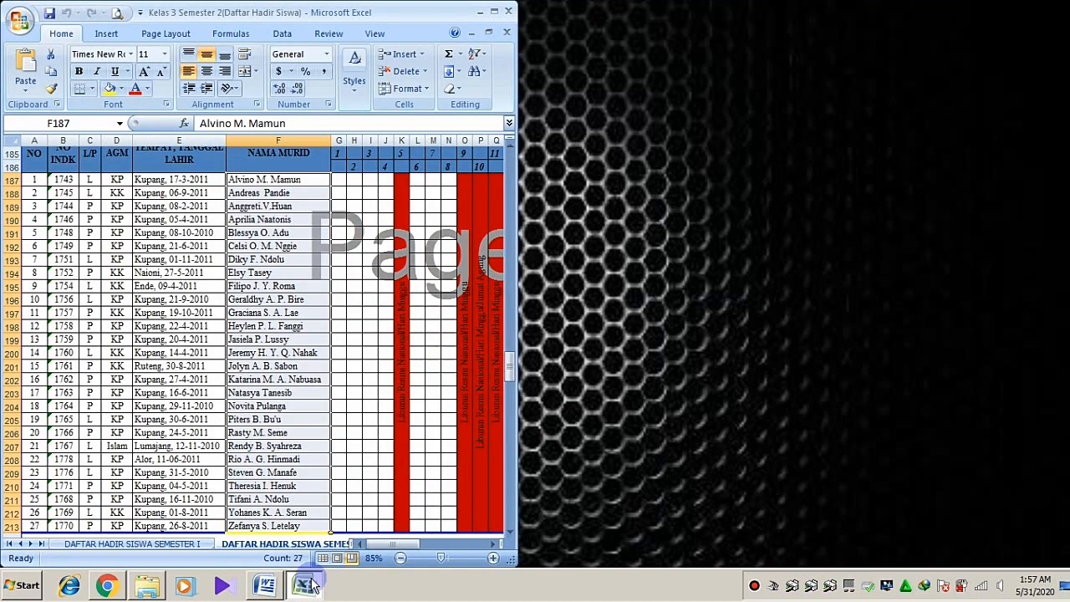
left_click(306, 585)
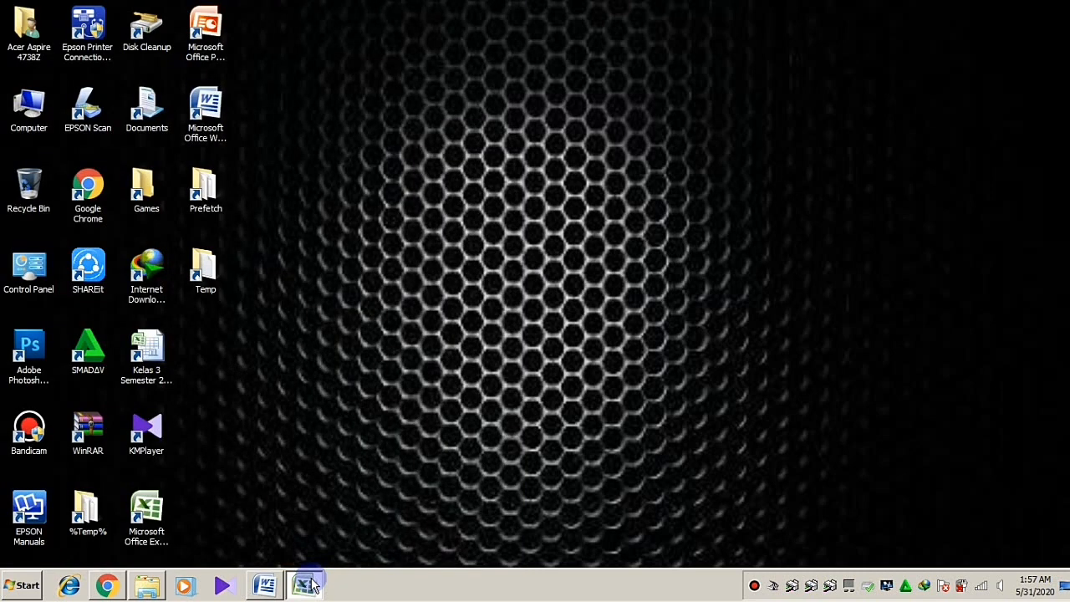
left_click(108, 588)
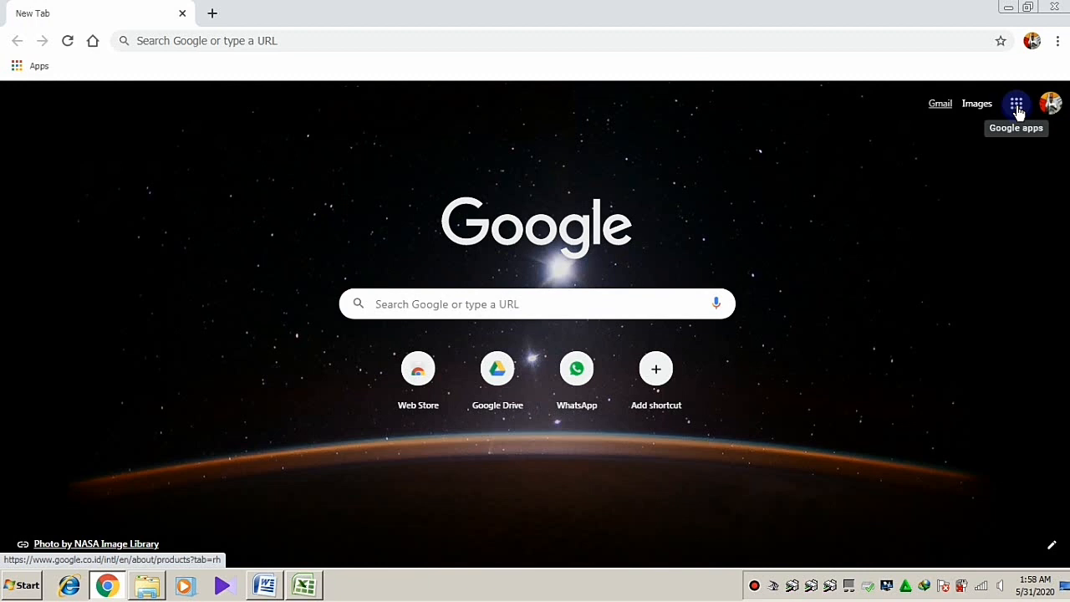
Go to Google Drive through the Google apps grid on the new tab page
left_click(1019, 112)
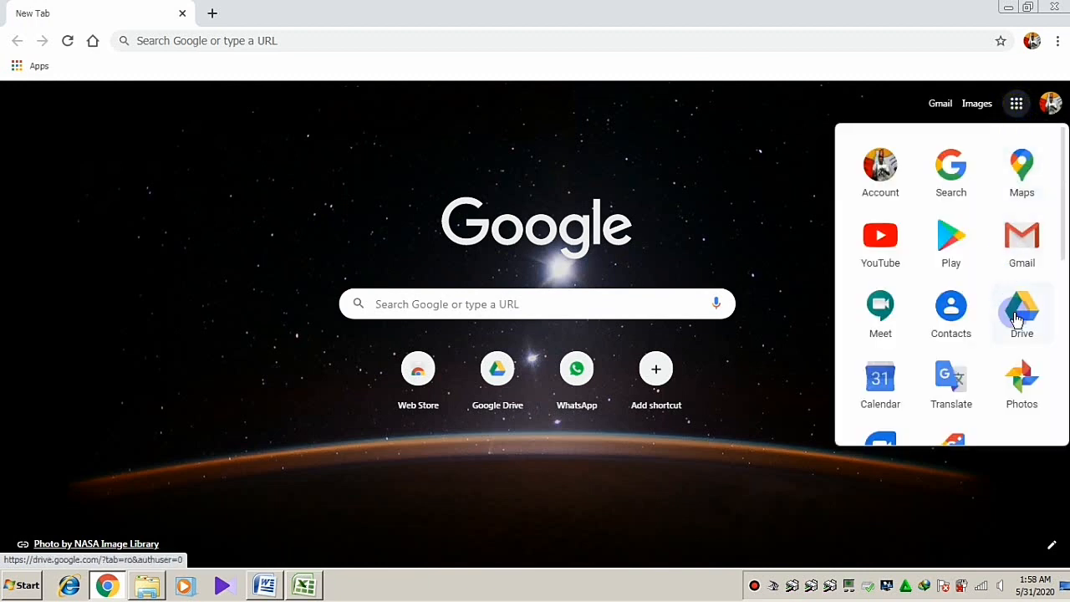
left_click(1021, 318)
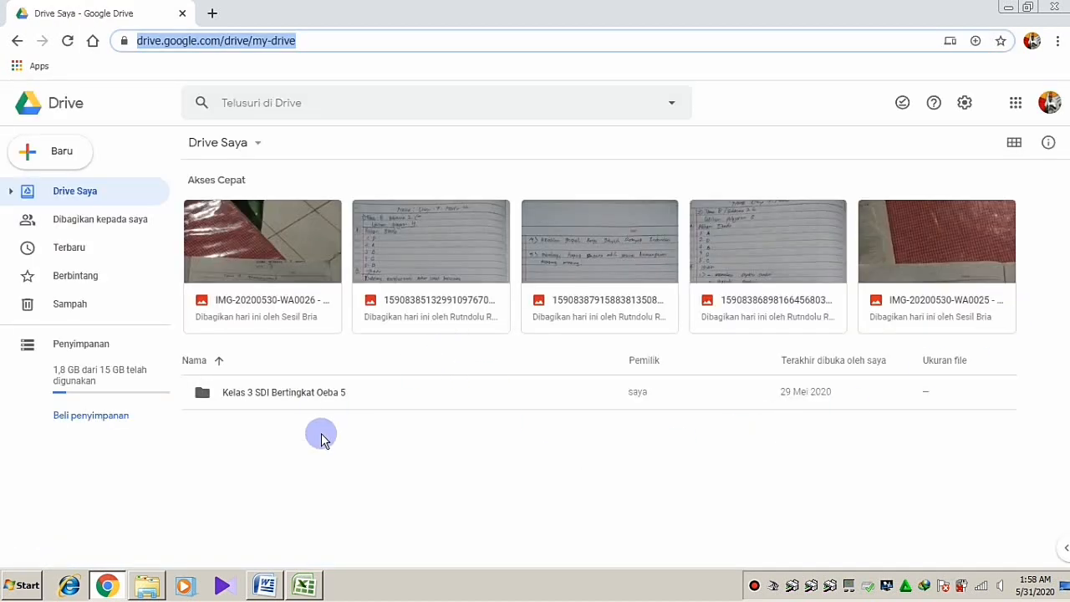
Create a new Drive folder named 'Soal Ujian Semester II'
left_click(321, 433)
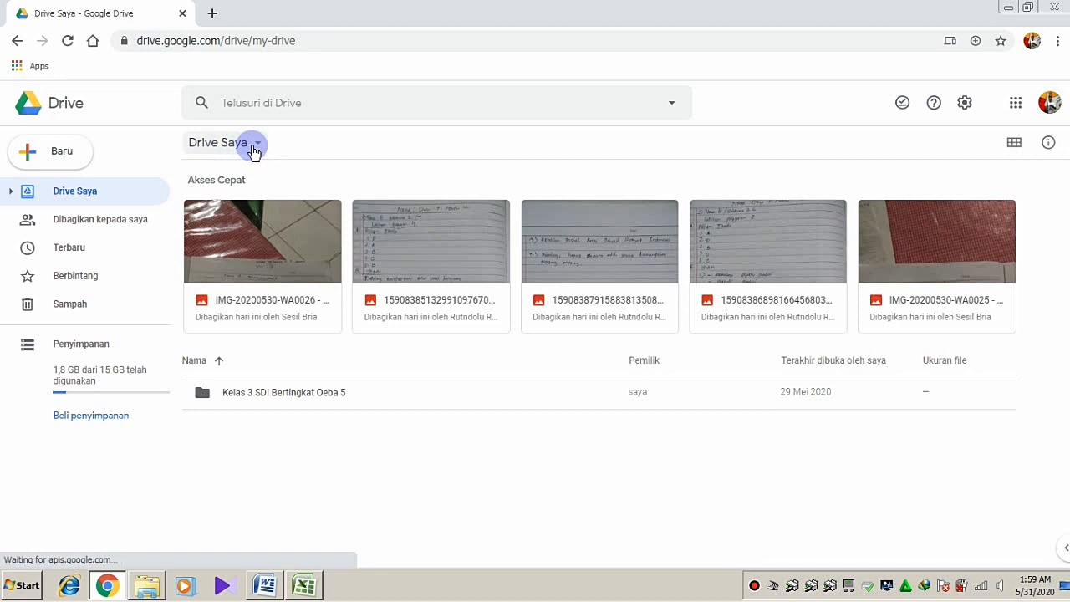
left_click(31, 159)
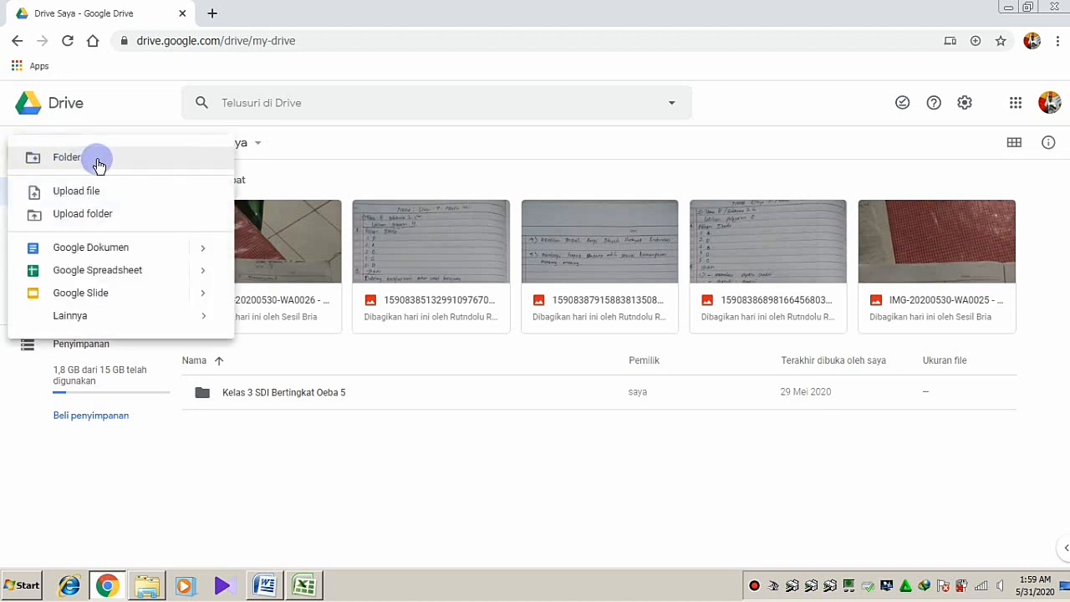
left_click(98, 161)
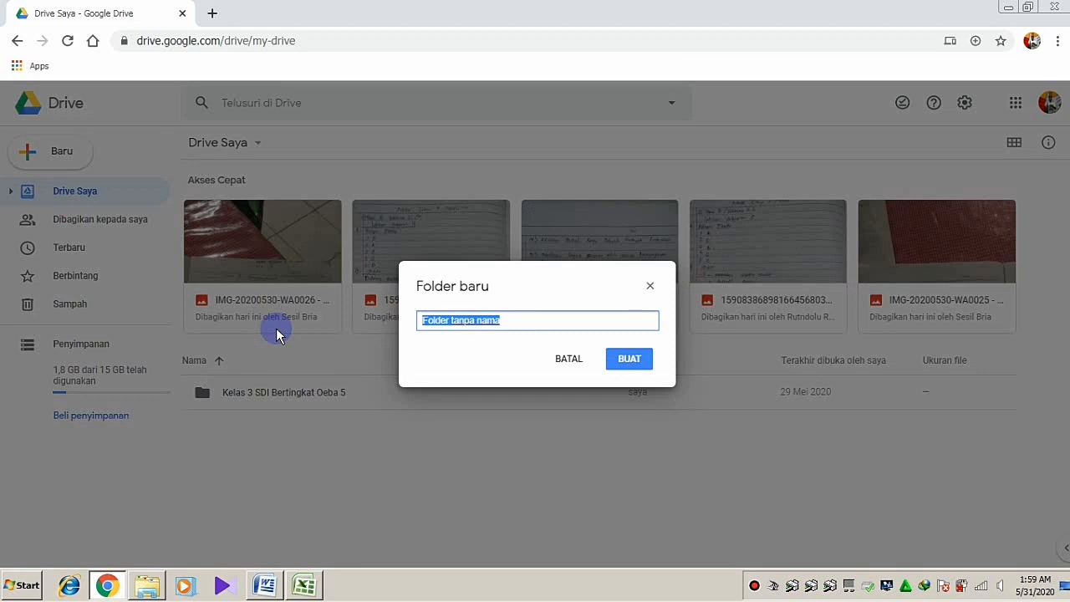
type("Soal ")
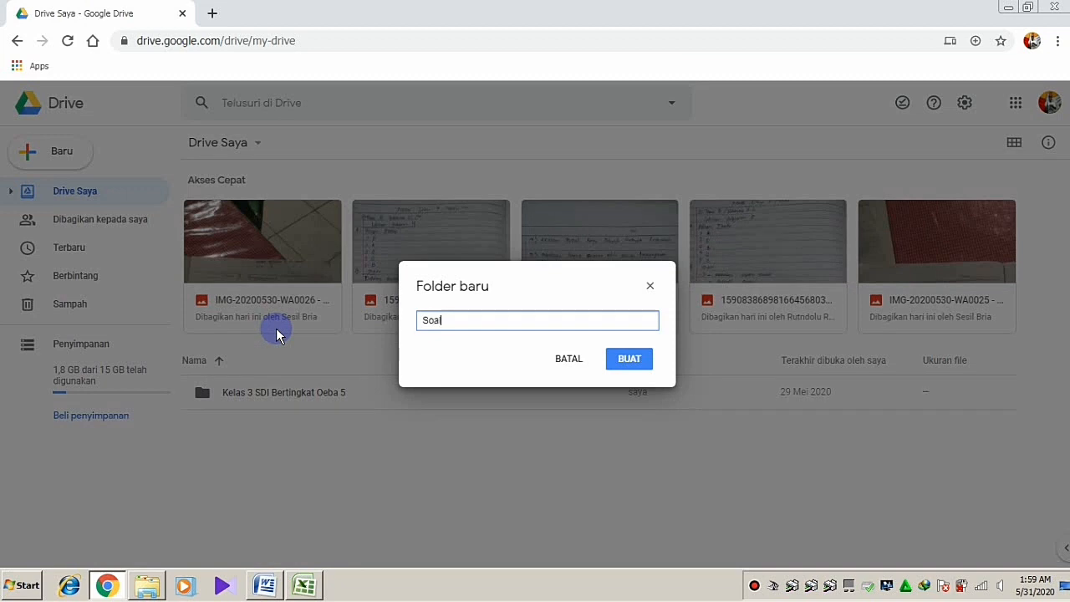
type("Ujian Semester ")
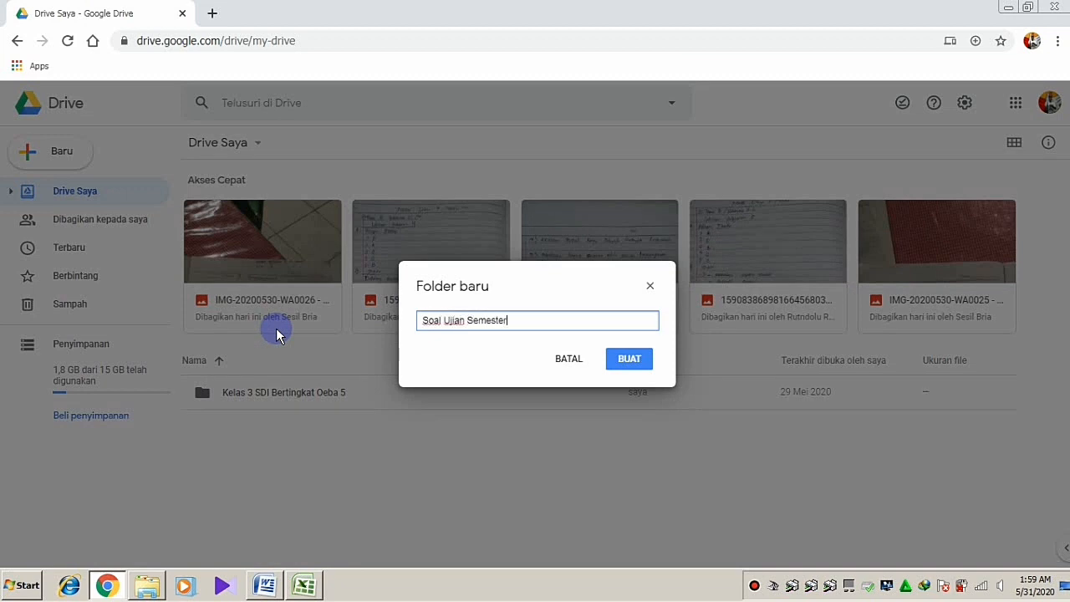
type("II")
left_click(636, 365)
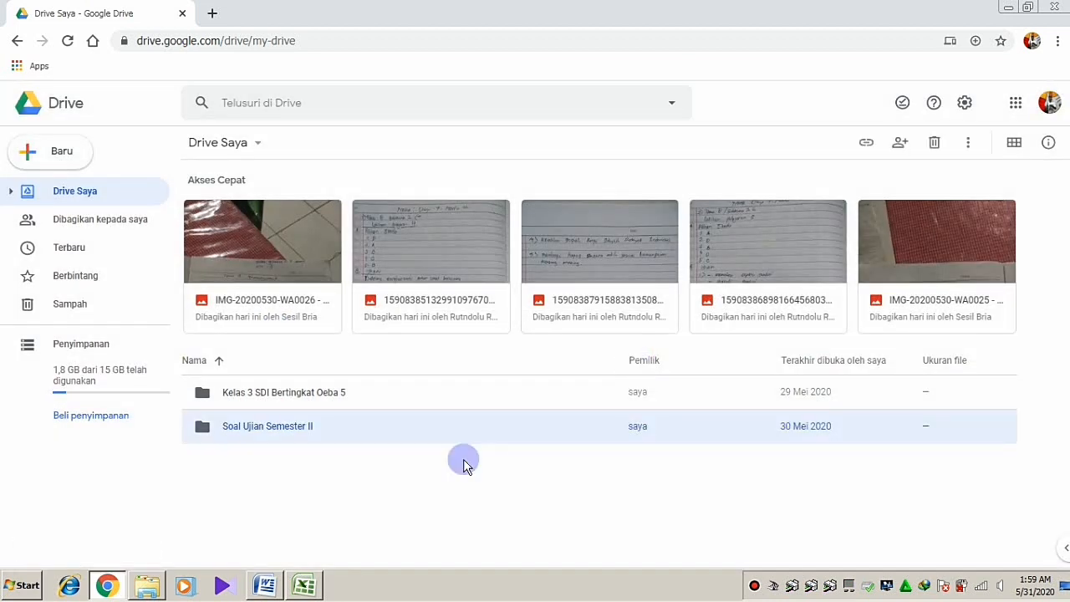
Open the Soal Ujian Semester II folder and create a blank Google Form inside it
double_click(251, 429)
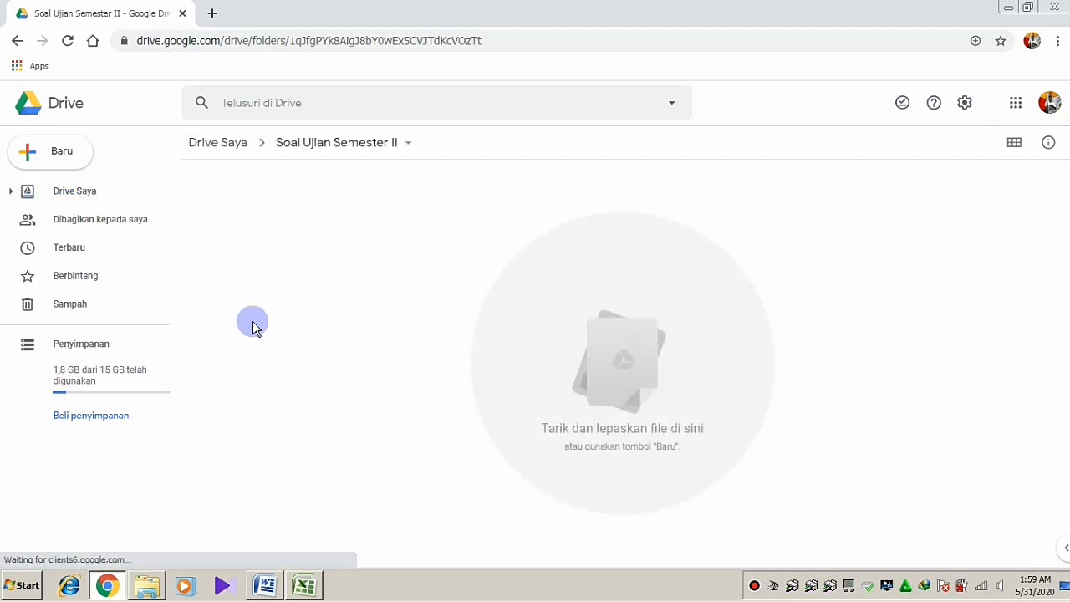
left_click(39, 154)
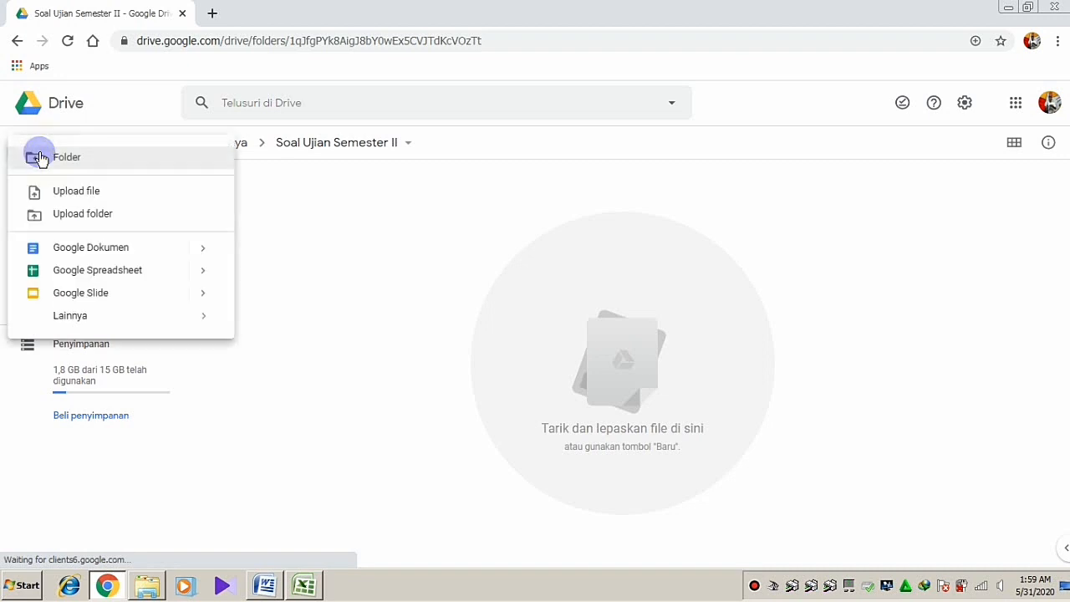
mouse_move(55, 316)
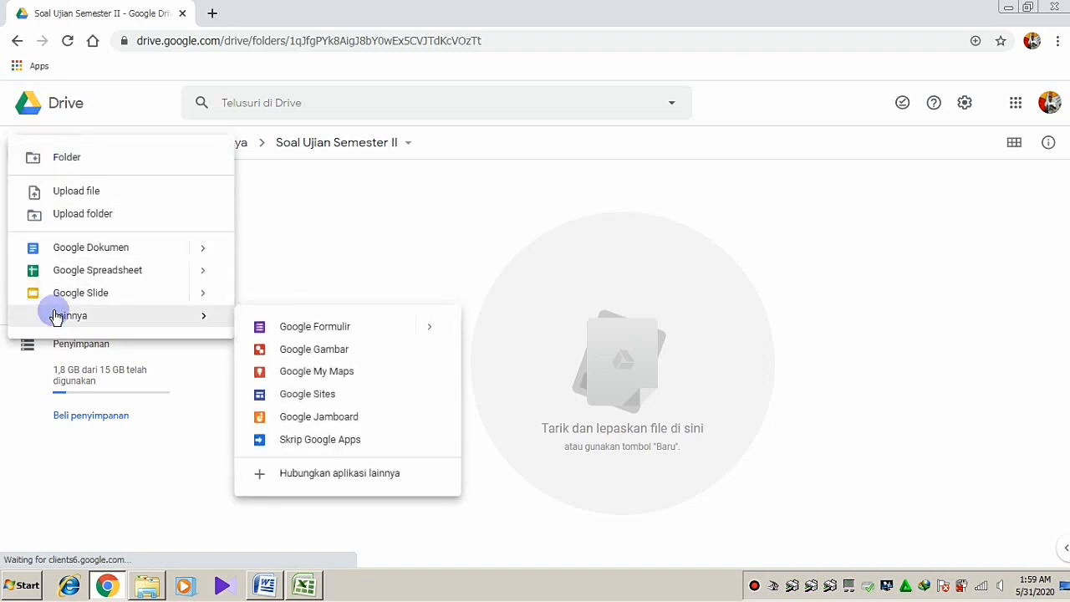
left_click(301, 331)
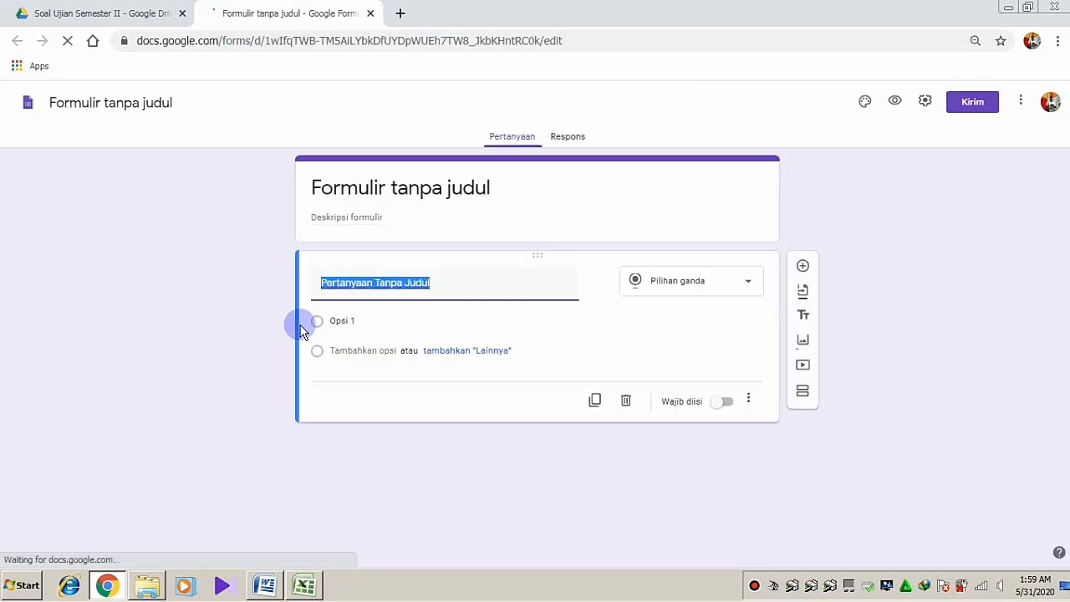
Title the form 'UJIAN SEMESTER II PPKn'
left_click(413, 188)
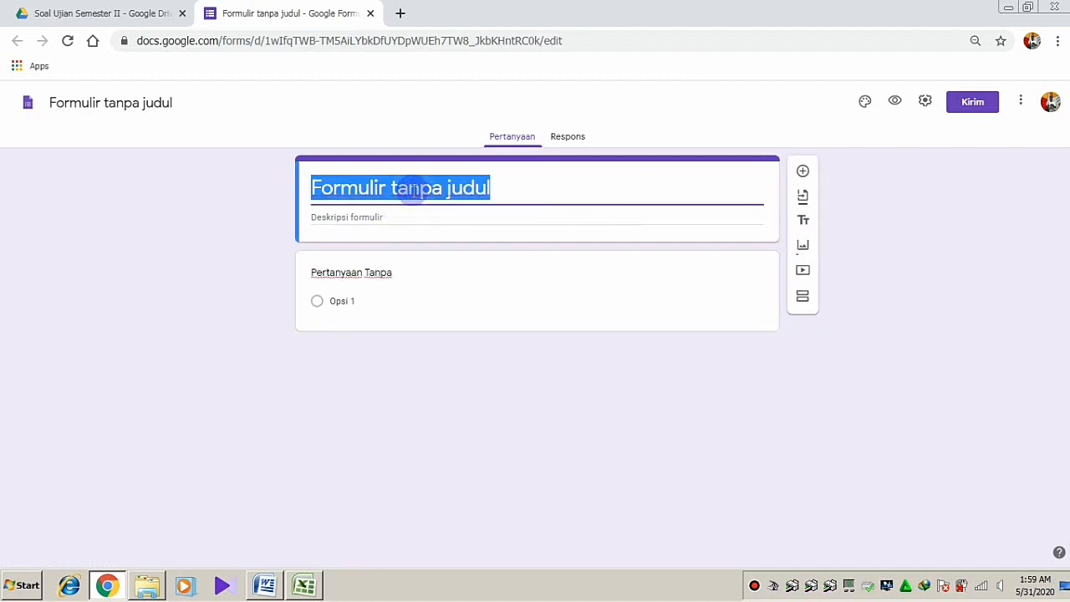
type("Uj")
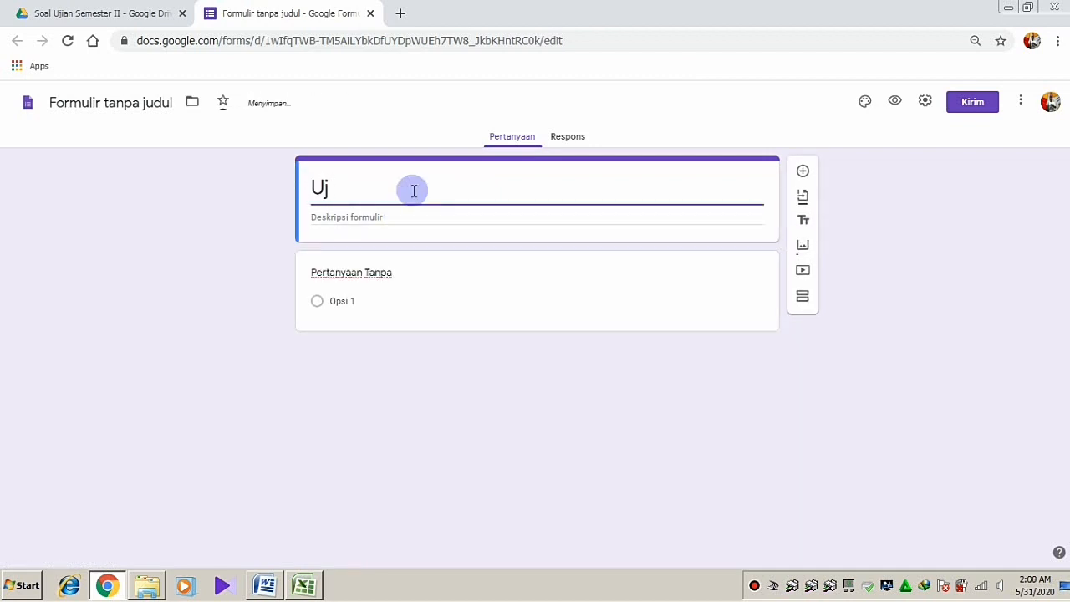
key("BackSpace")
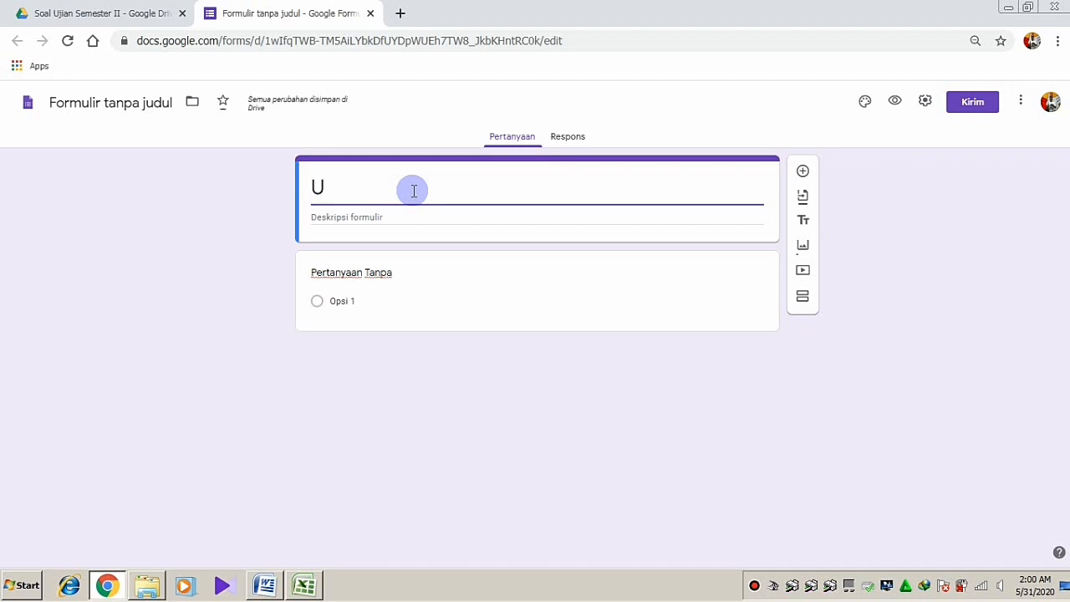
type("JIAN SE")
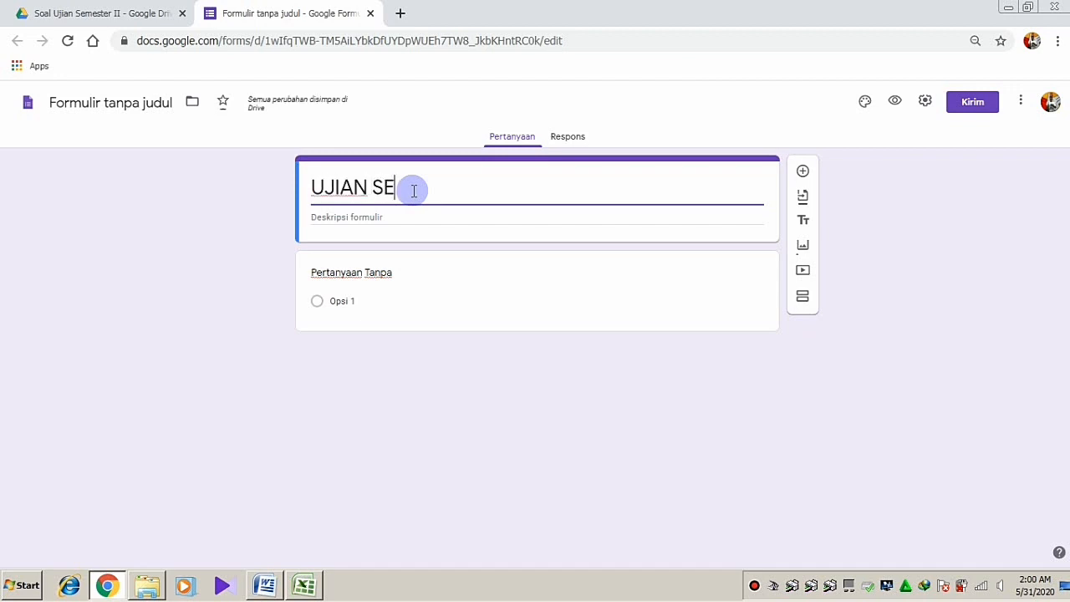
type("MESTER II")
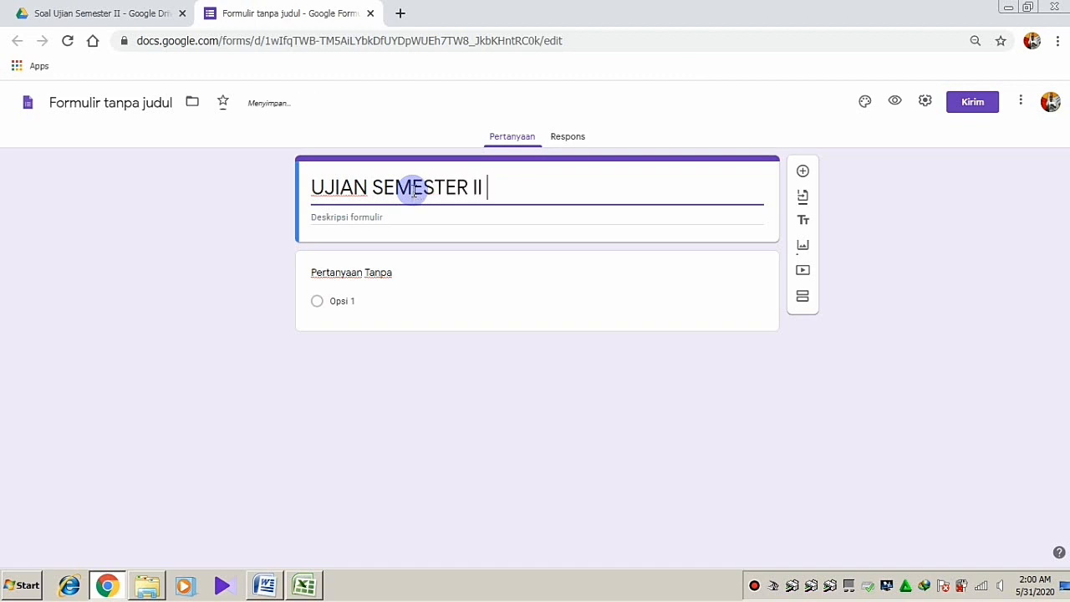
type(" PPKn")
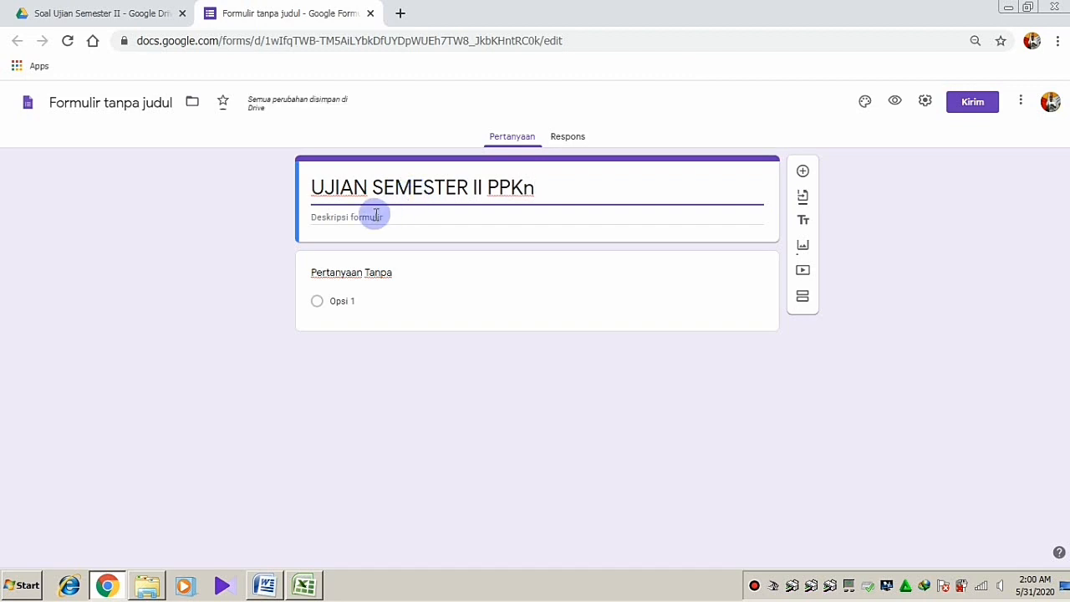
Set the description to 'UJIAN SEMESTER II PPKn (Senin, 08 Juni 2020)' and rename the form file to match
left_click(392, 219)
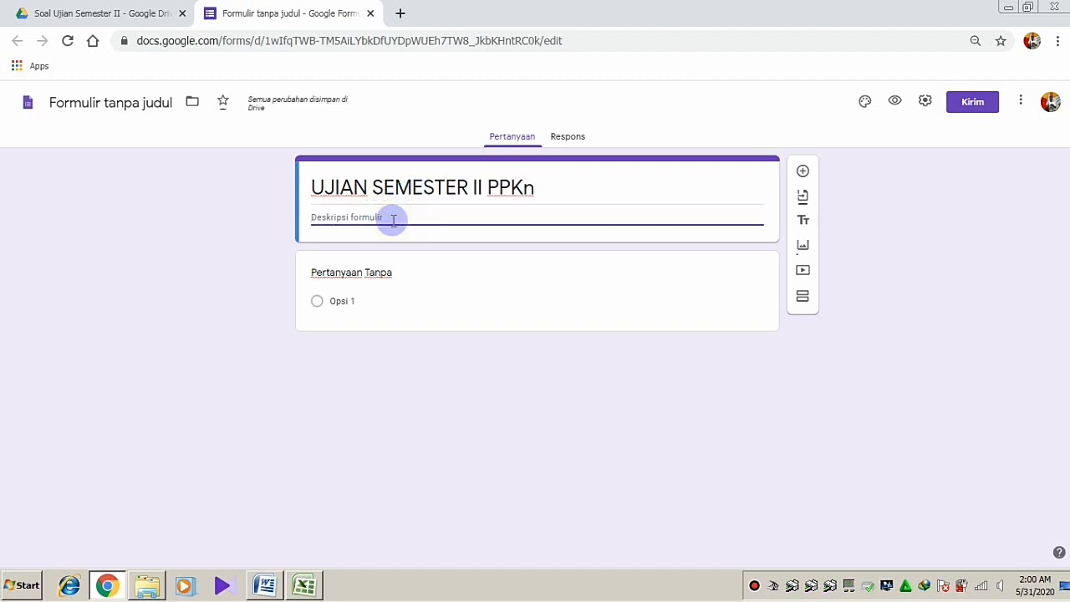
triple_click(316, 186)
key("ctrl+c")
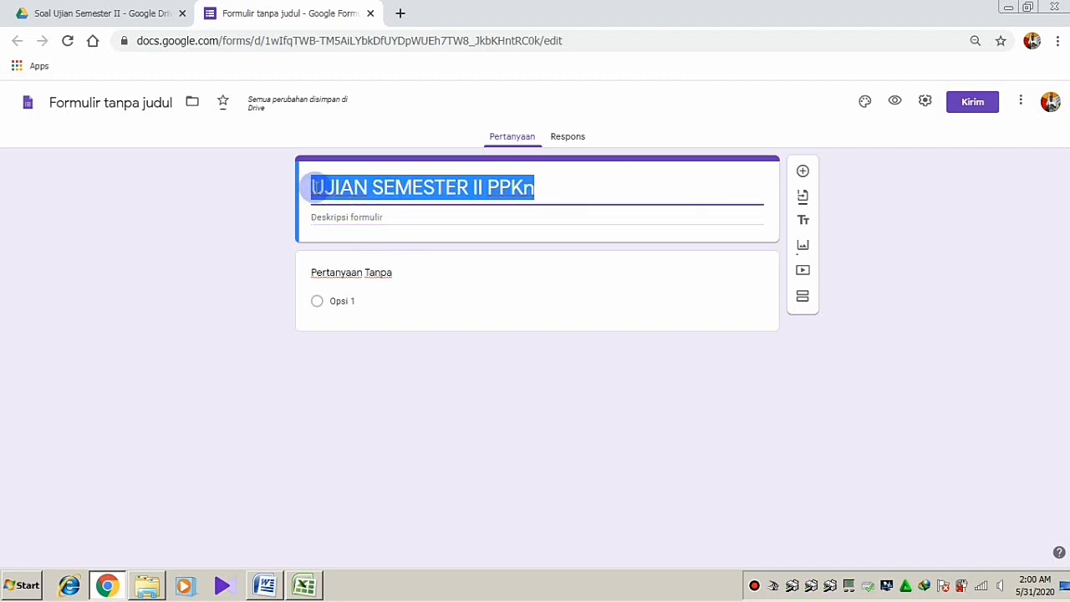
left_click(329, 217)
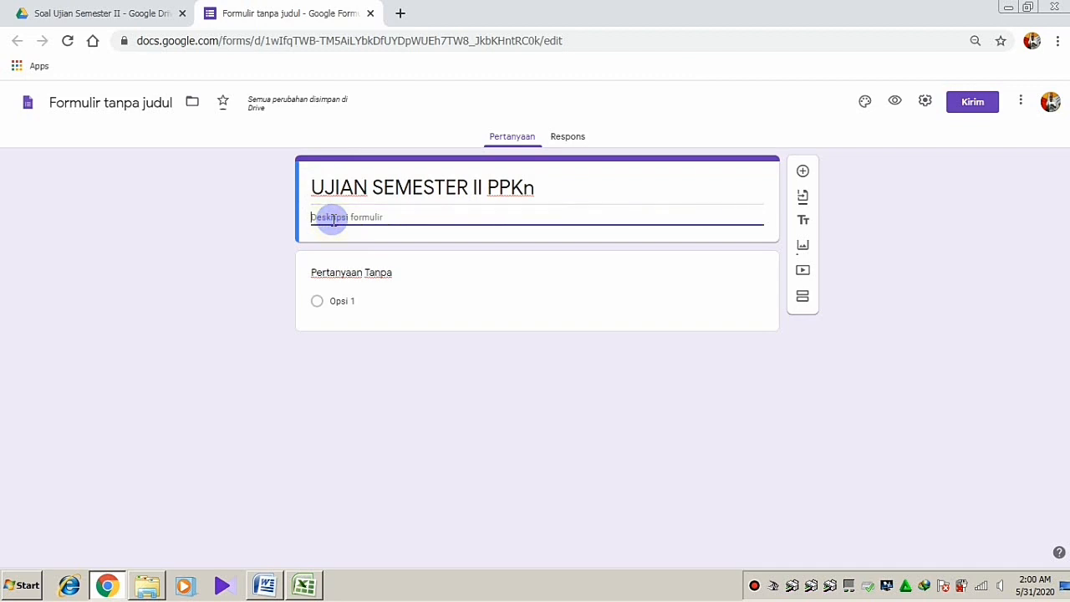
key("ctrl+v")
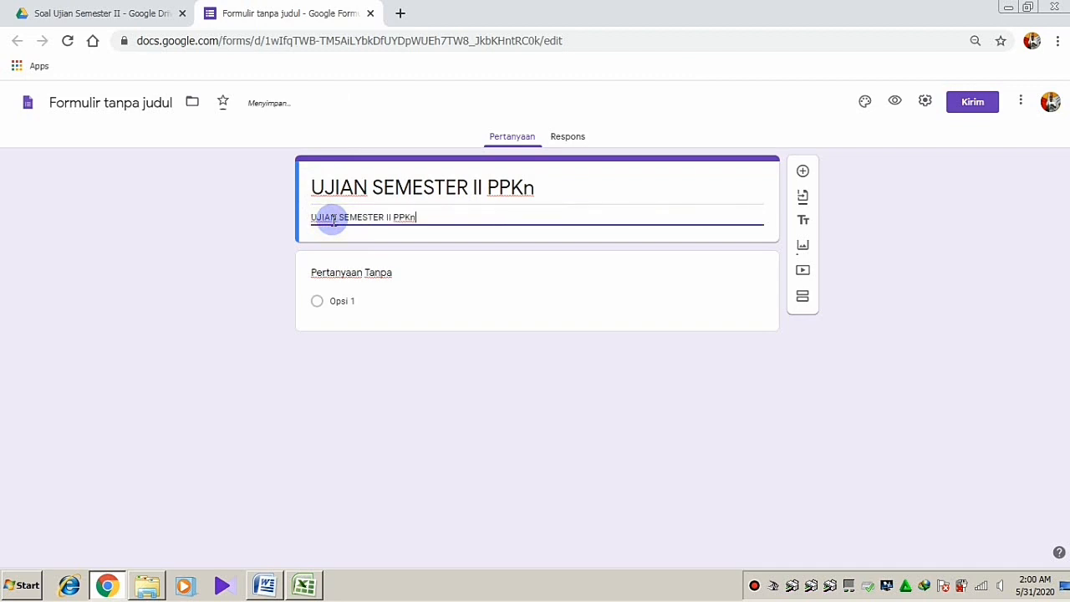
type("(")
type("s")
key("BackSpace")
type("Senin, 08 Juni 2020)")
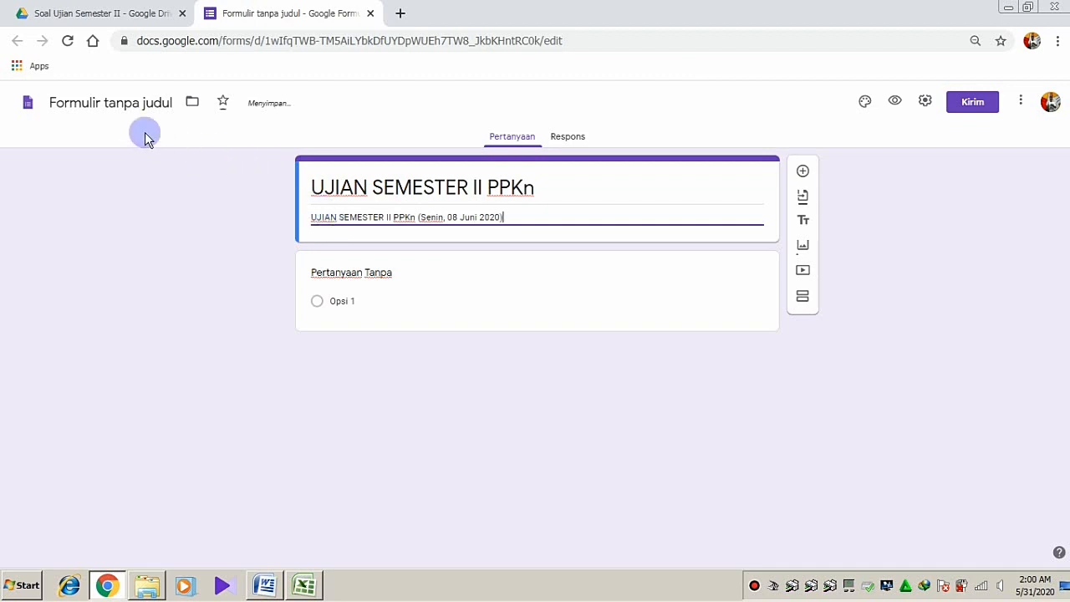
left_click(114, 103)
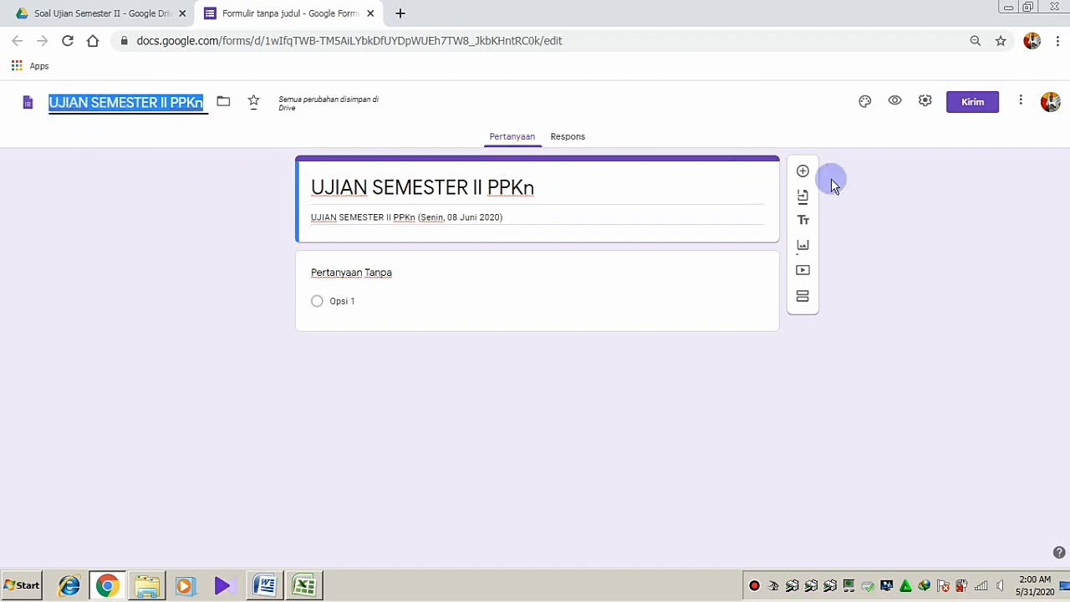
Upload the 'Cover Ujian Semester II' image as the form's header and confirm it
left_click(866, 105)
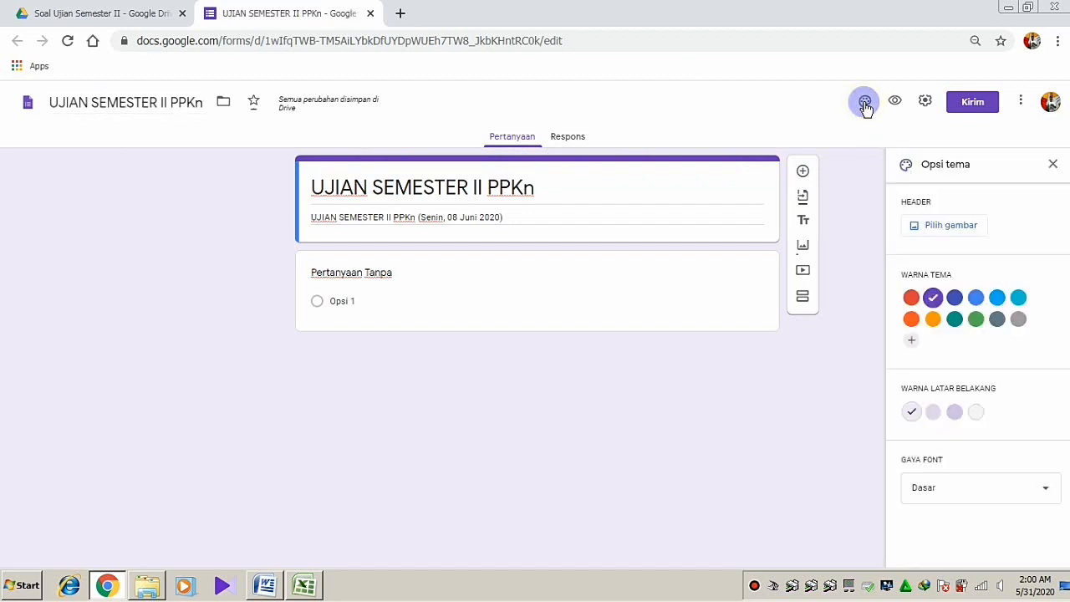
left_click(912, 228)
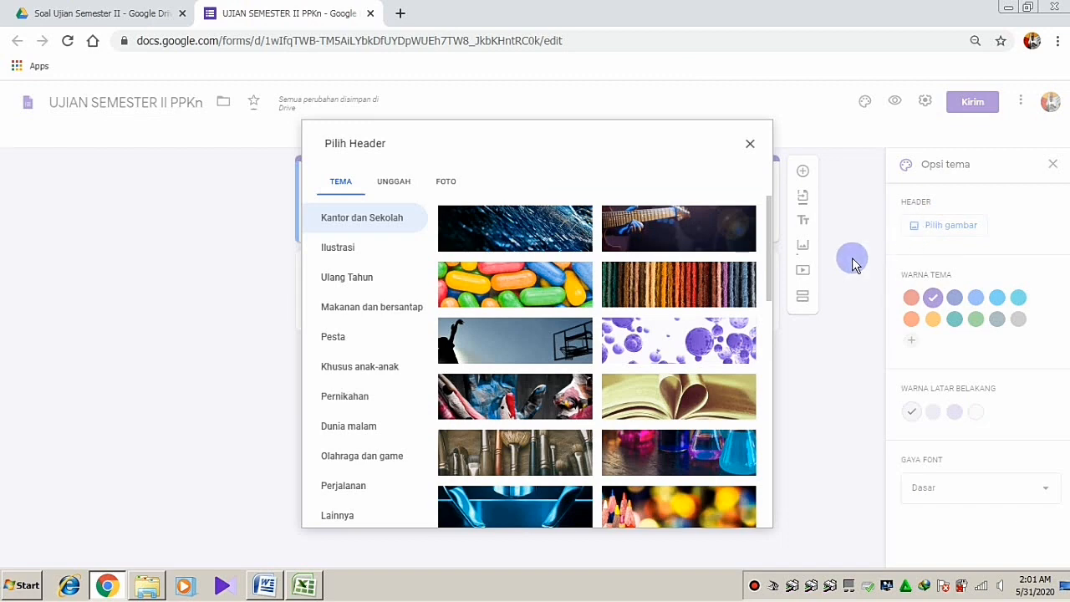
left_click_drag(770, 243, 766, 194)
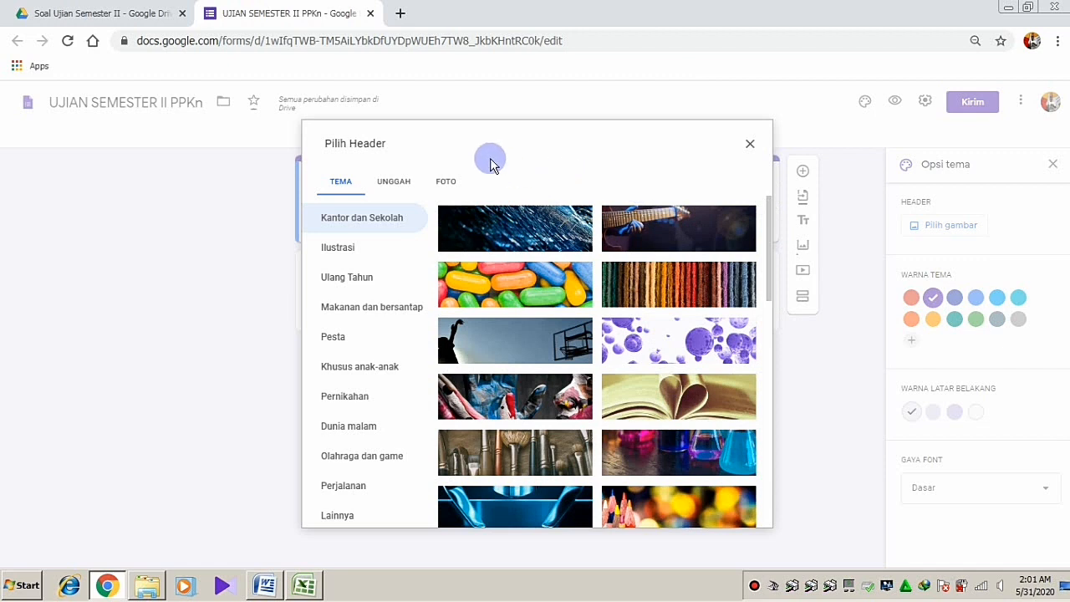
left_click(390, 190)
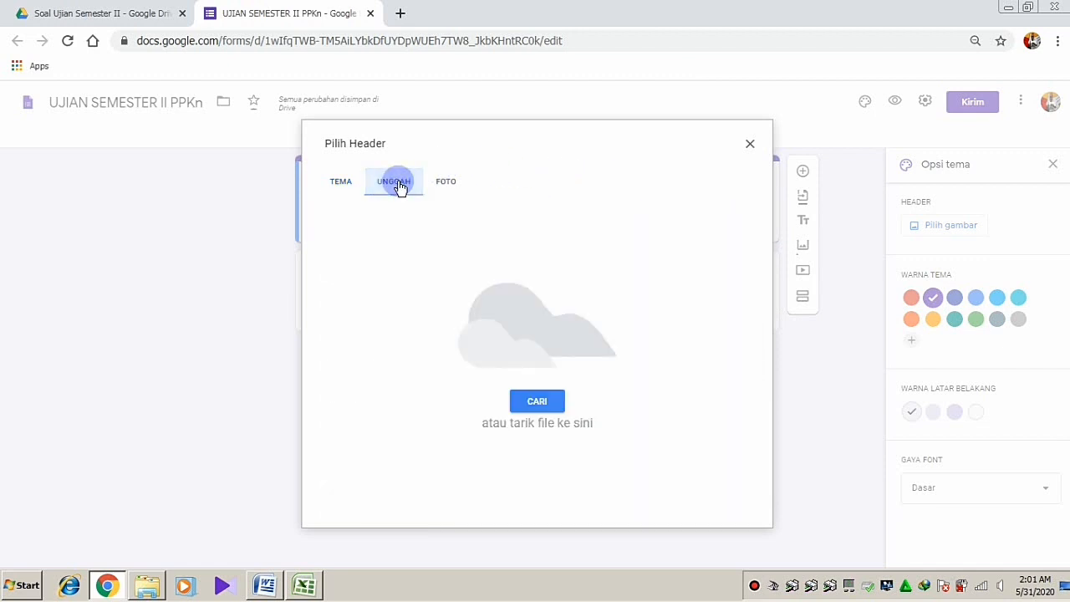
left_click(535, 404)
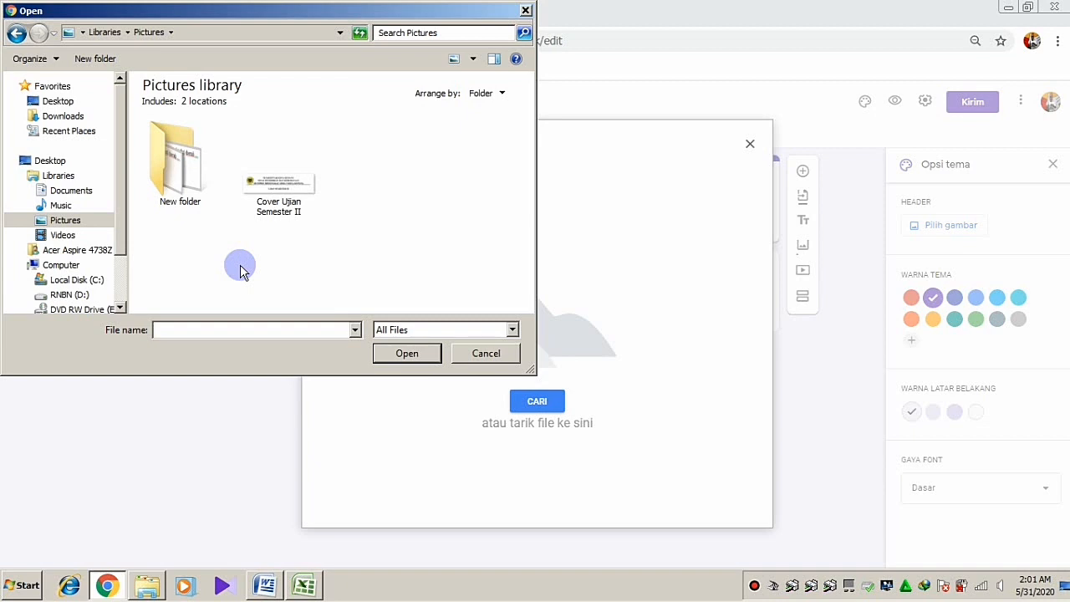
left_click(286, 194)
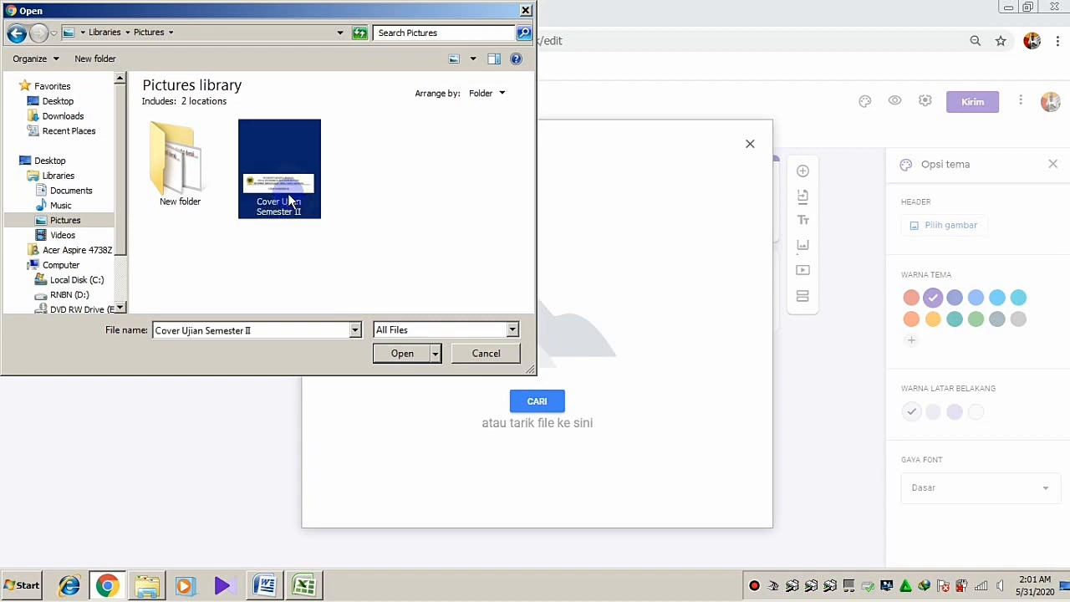
left_click(402, 354)
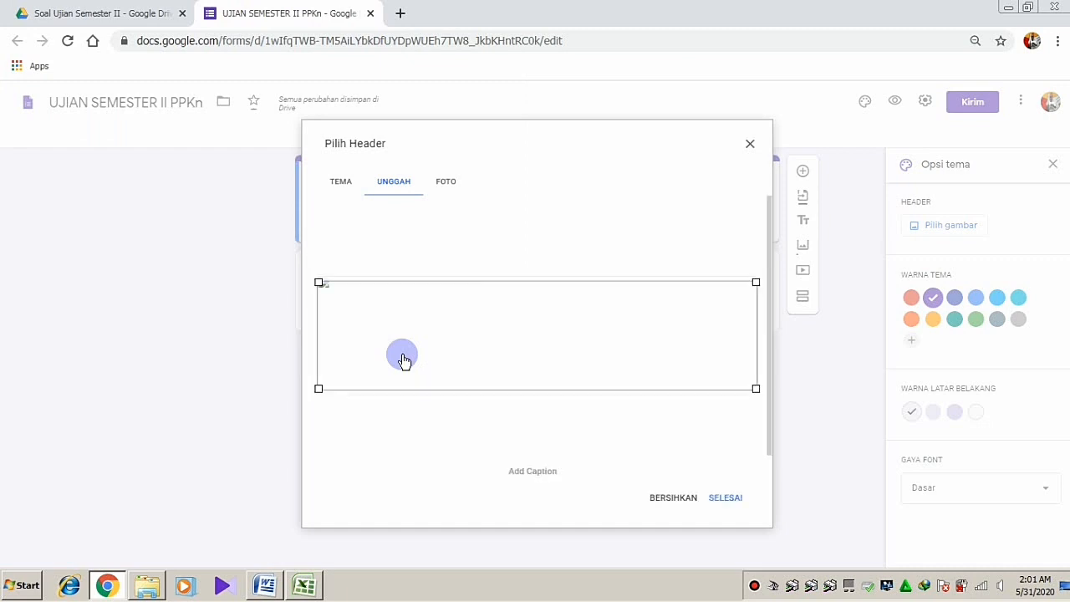
left_click(729, 498)
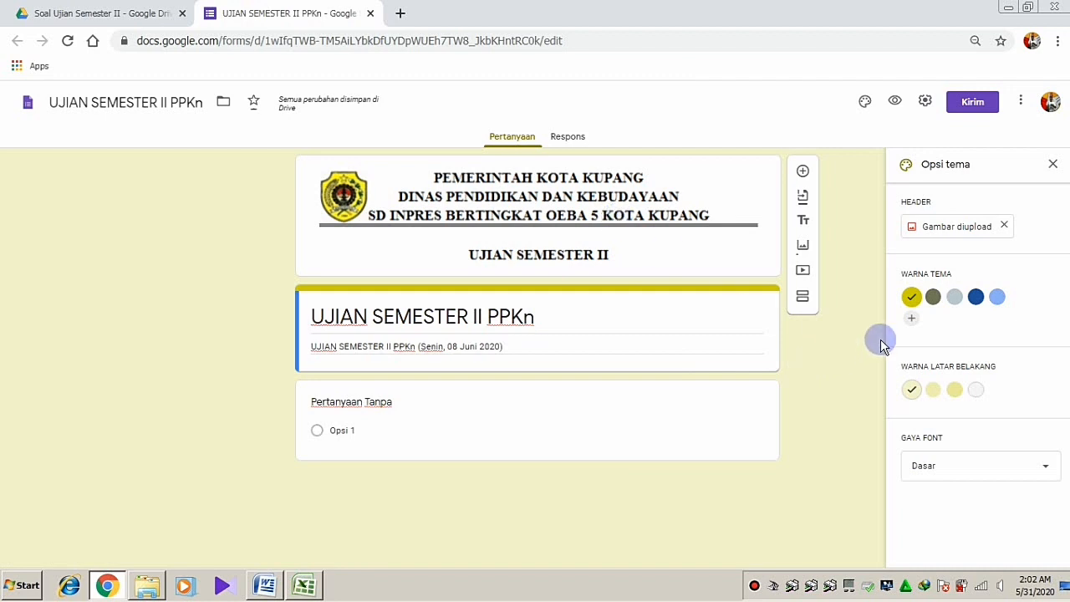
Add a custom orange theme colour (#d06e13) with the darker peach page background
left_click(935, 299)
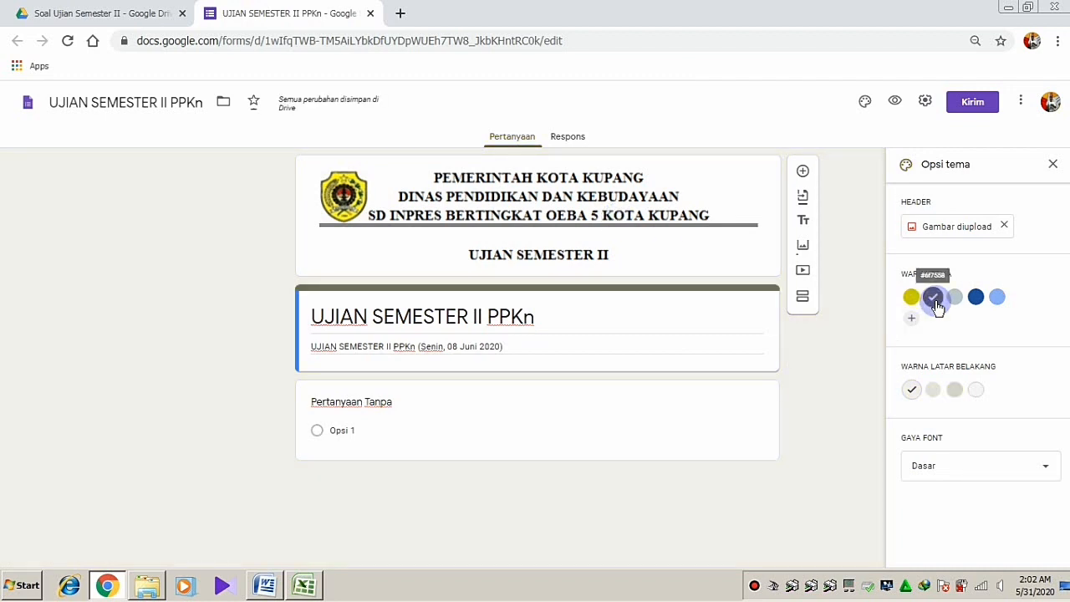
left_click(911, 318)
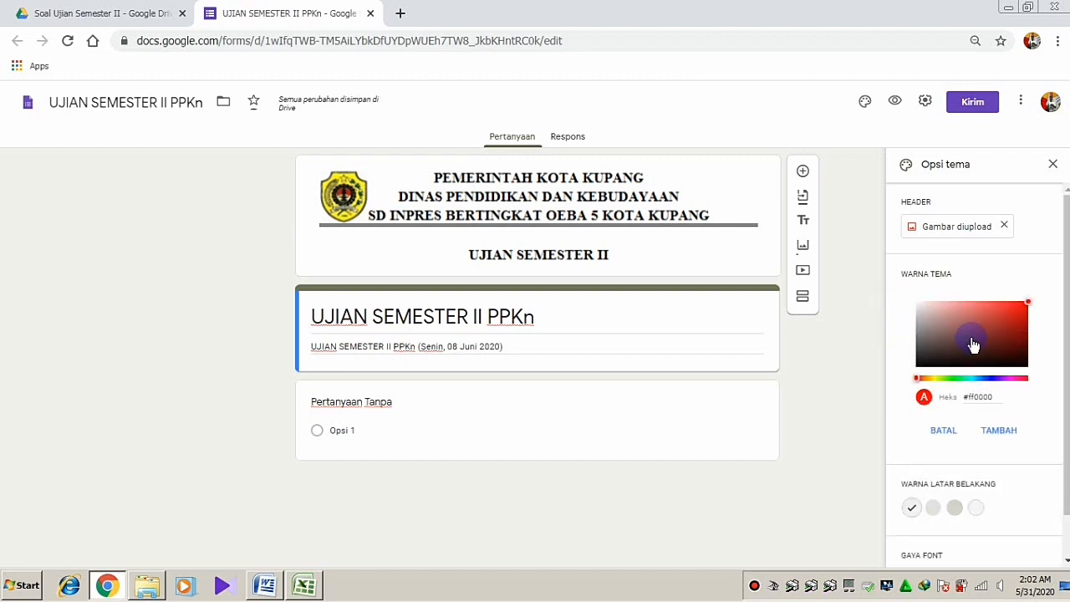
mouse_move(974, 345)
left_mouse_down()
mouse_move(915, 347)
mouse_move(922, 375)
left_mouse_up()
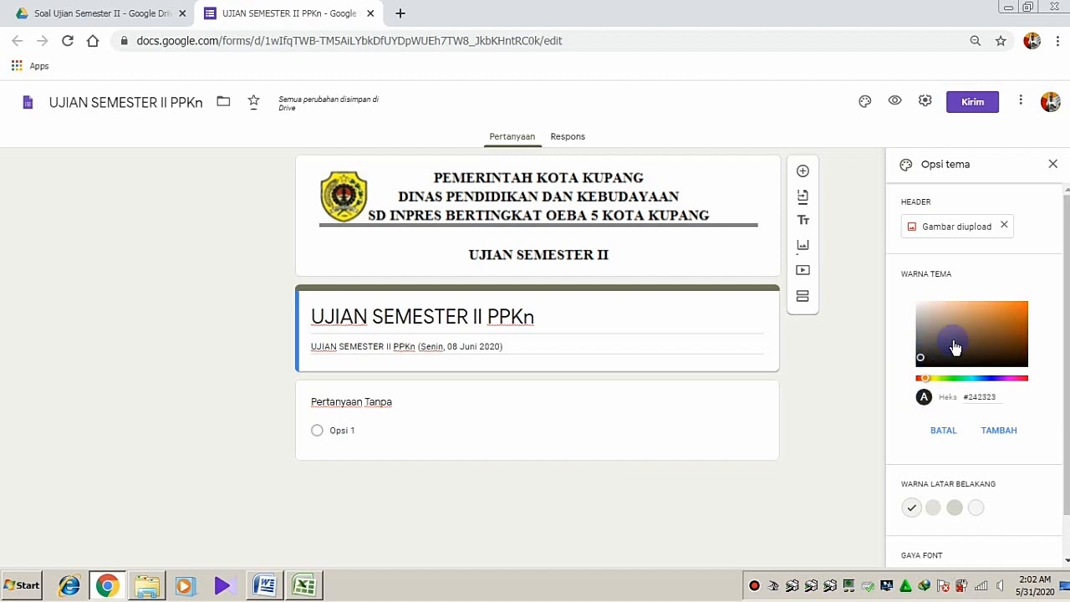
left_click(1012, 322)
left_click_drag(1013, 324, 1018, 313)
left_click(991, 433)
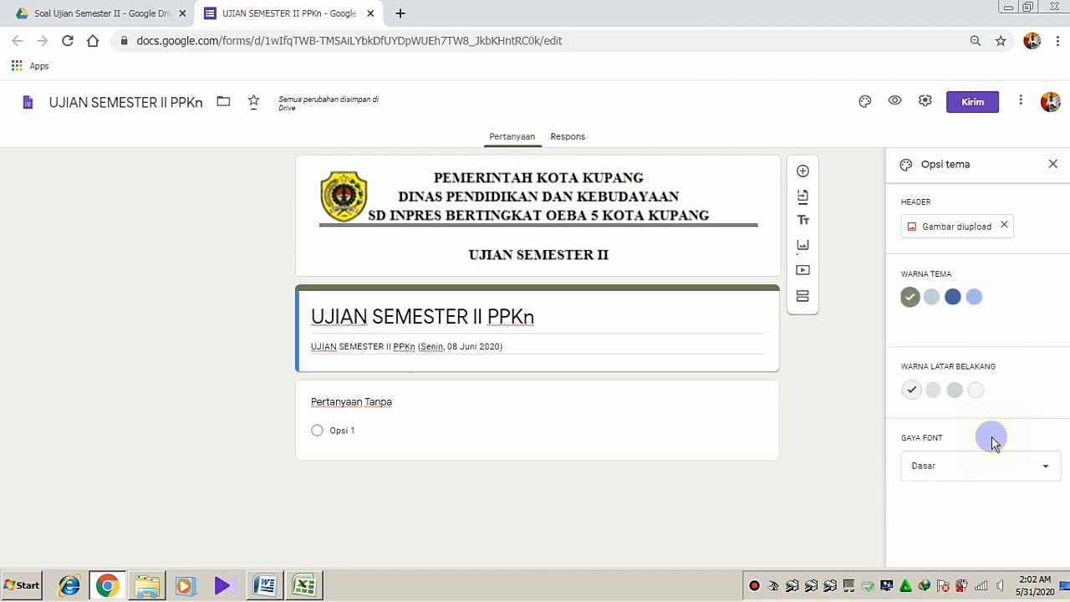
left_click(954, 392)
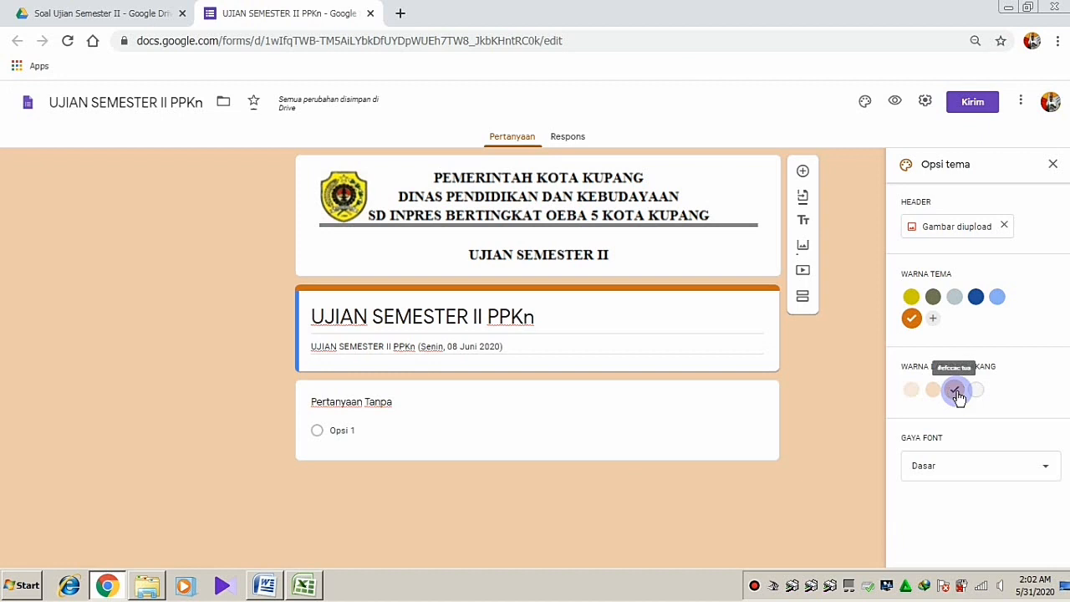
left_click(1053, 165)
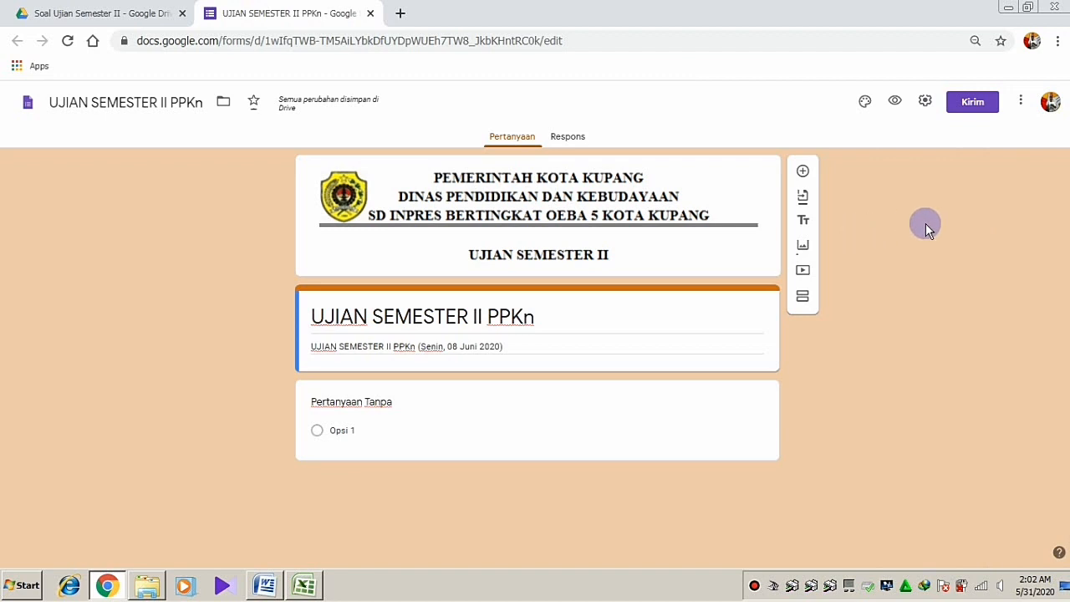
left_click(925, 104)
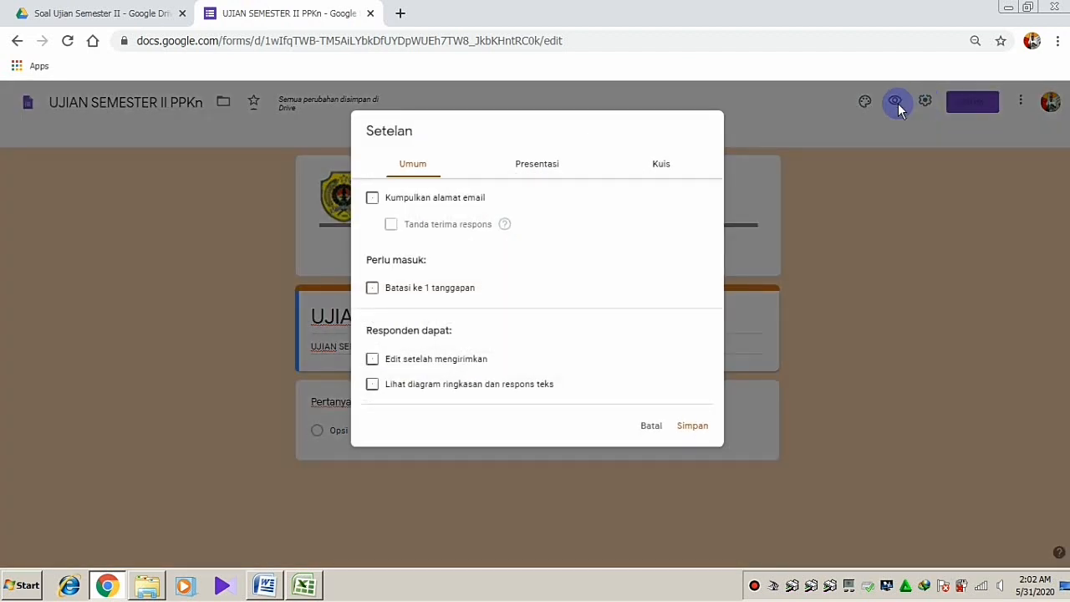
Limit to one response, show a progress bar, enable quiz mode, hide missed questions and correct answers, and save
left_click(372, 288)
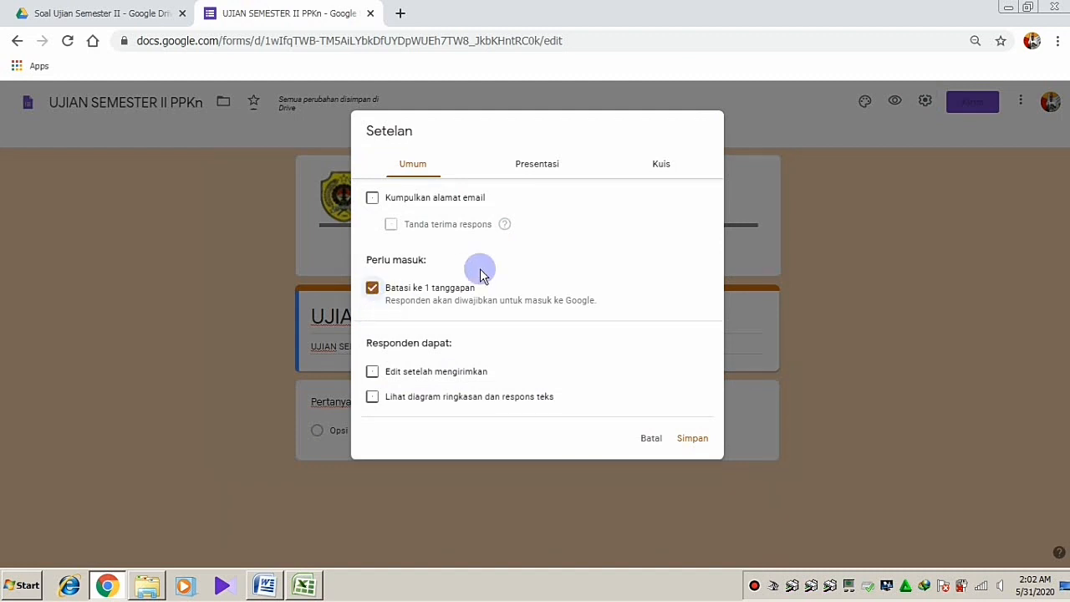
left_click(543, 166)
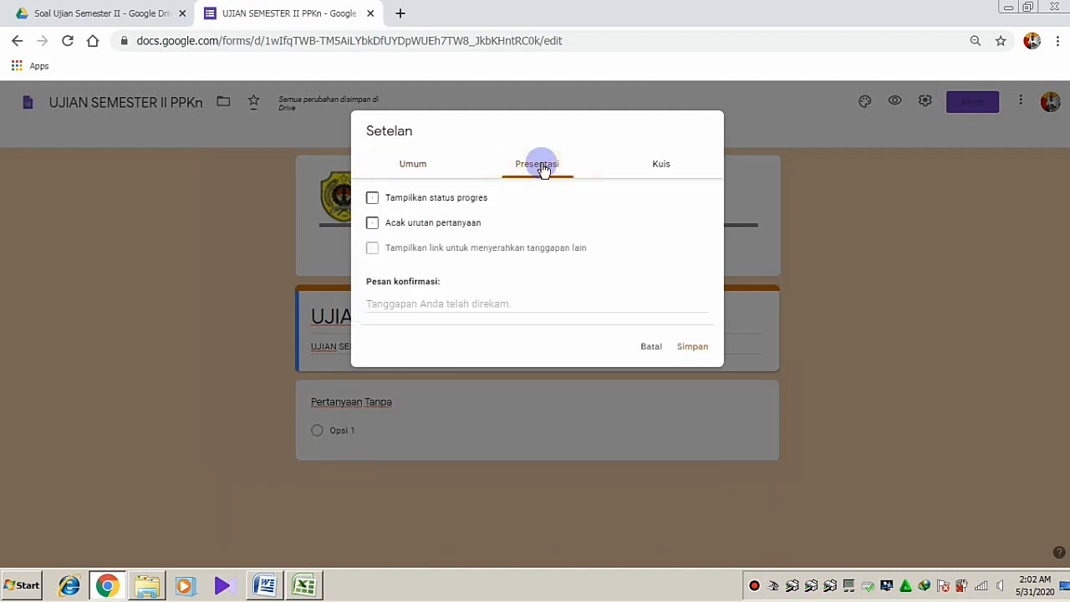
left_click(372, 199)
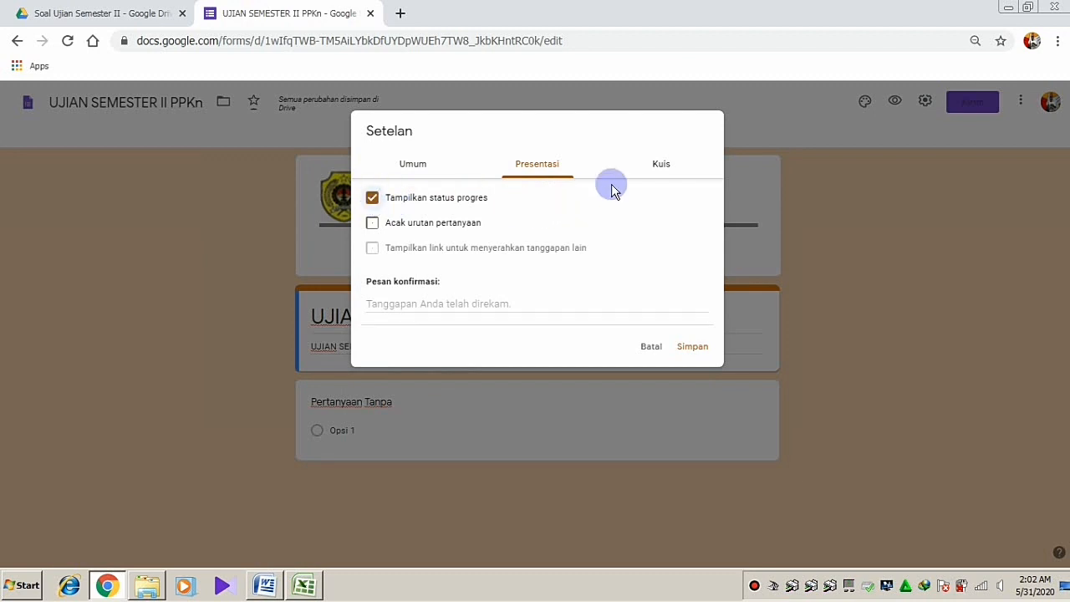
left_click(661, 166)
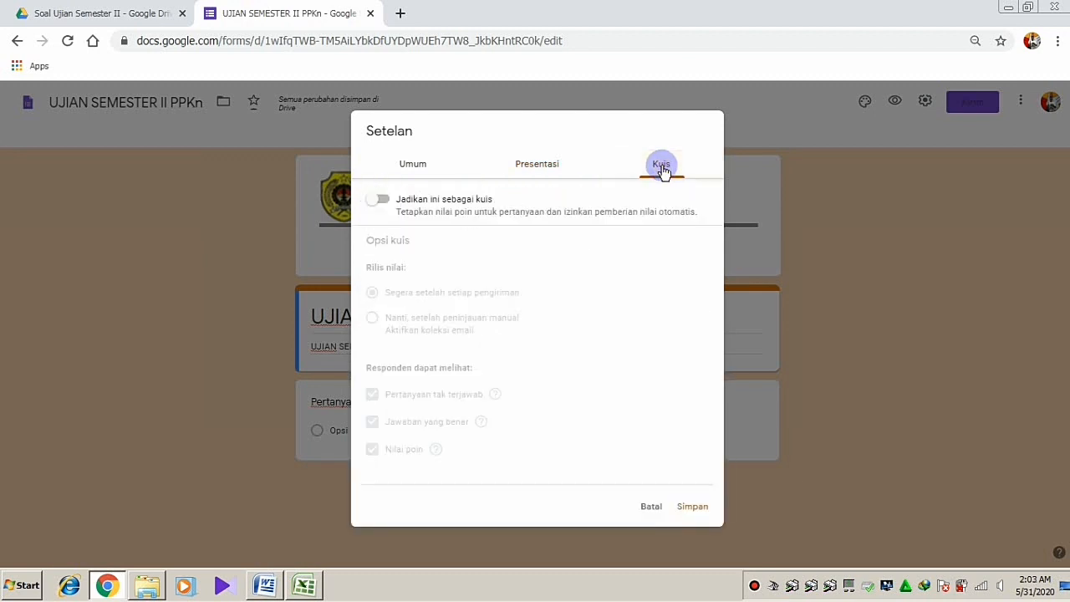
left_click(381, 200)
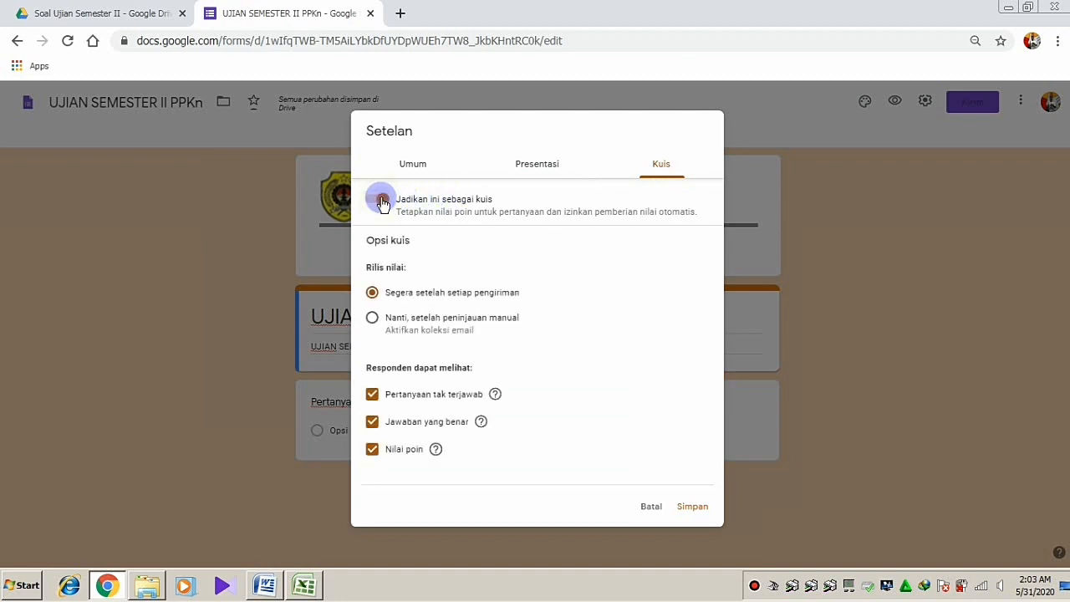
left_click(373, 396)
left_click(372, 423)
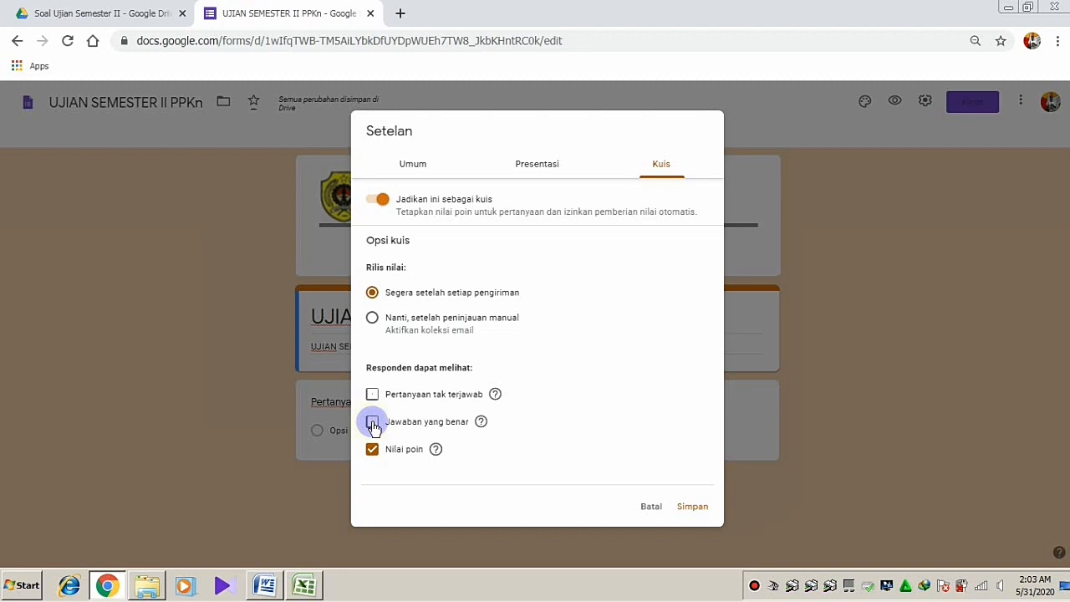
left_click(691, 508)
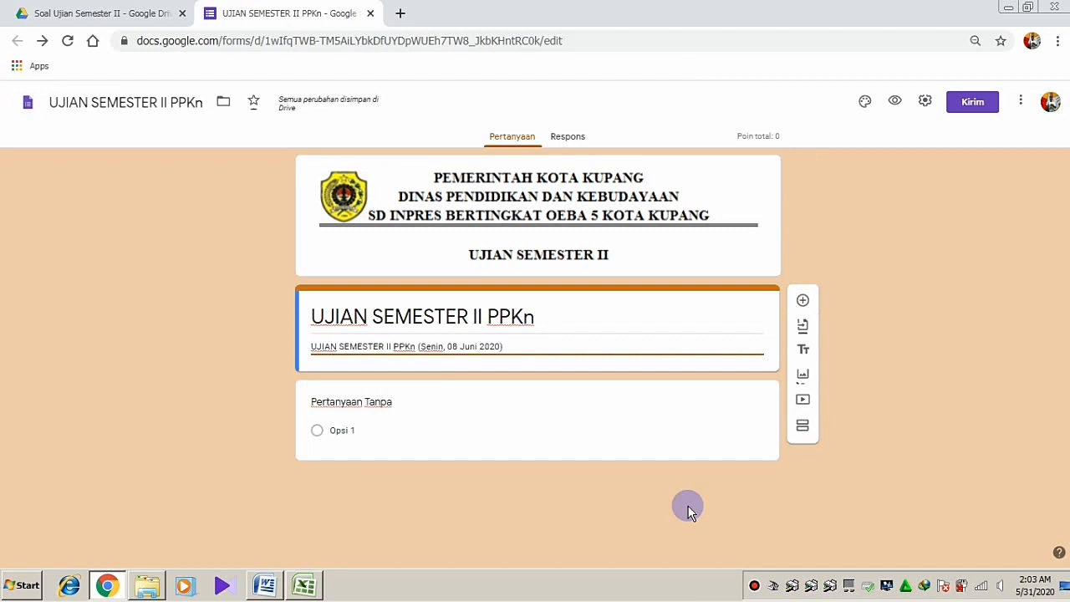
Name the untitled short-answer question PASSWORD
left_click(393, 403)
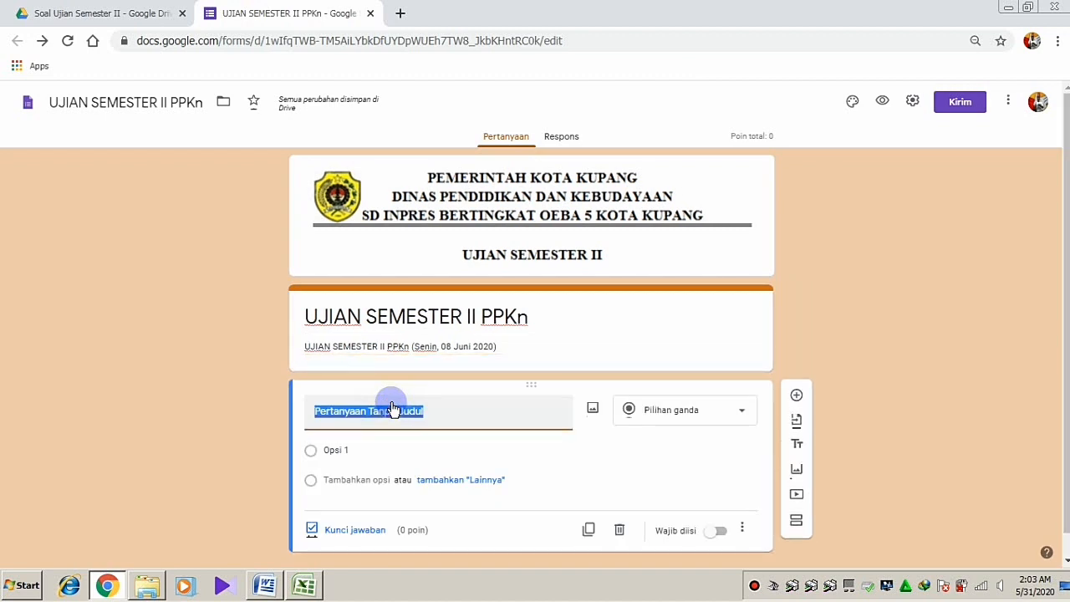
type("PAs")
key("BackSpace")
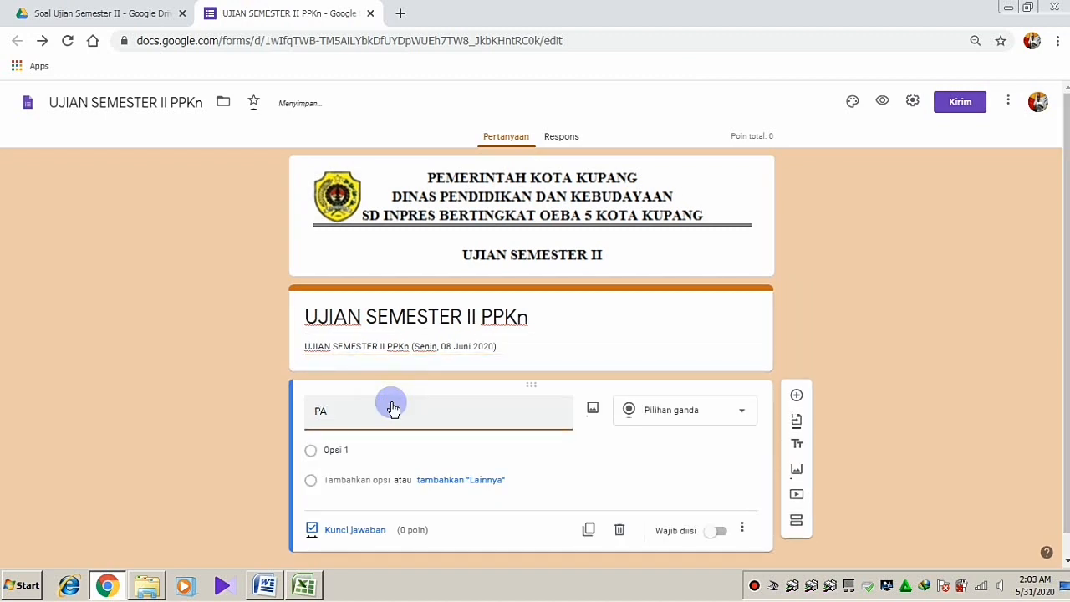
type("SSWORD")
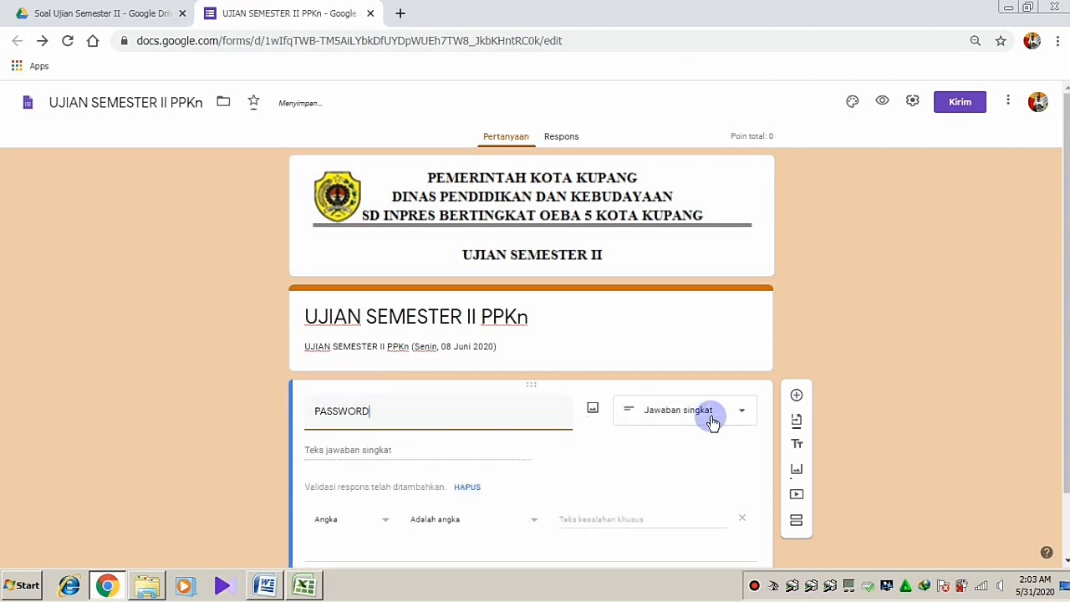
Validate PASSWORD to contain the set password with error 'Password salah. Silahkan dicoba lagi', and make it required
scroll(1058, 413, "down", 1)
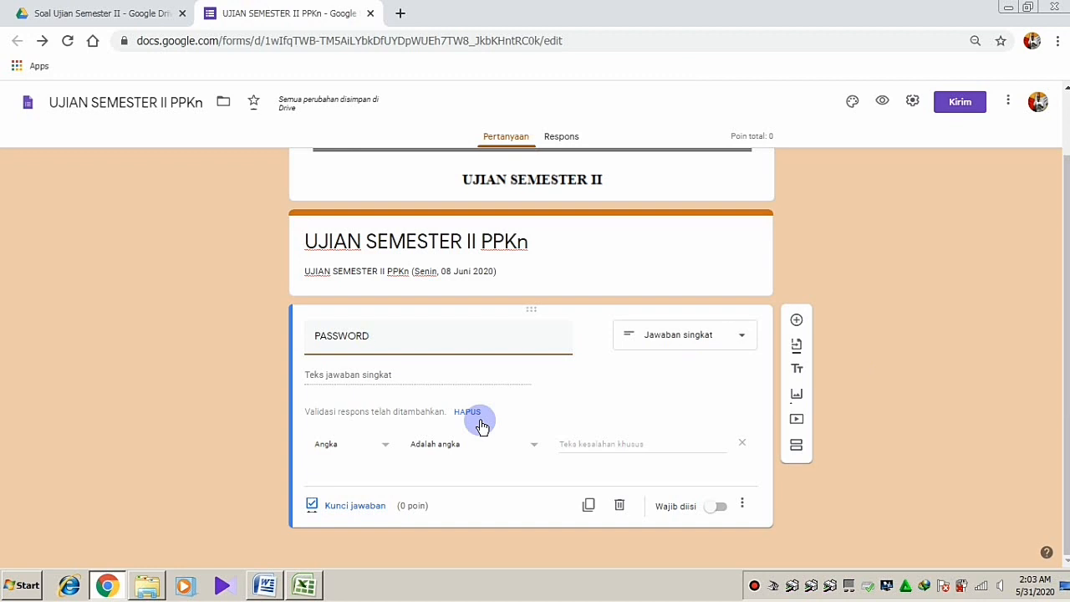
left_click(386, 449)
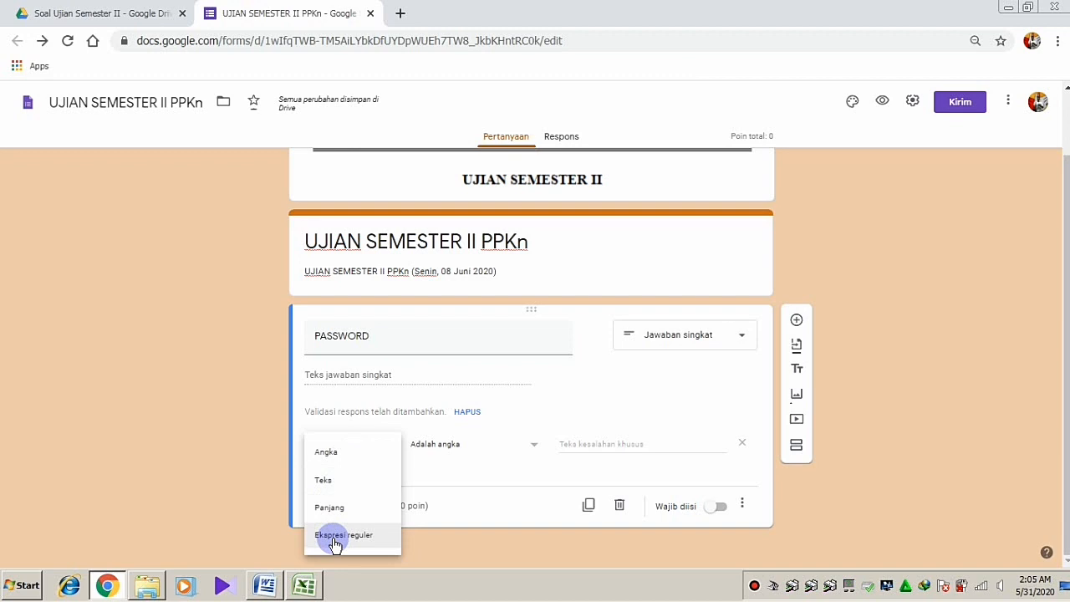
left_click(333, 488)
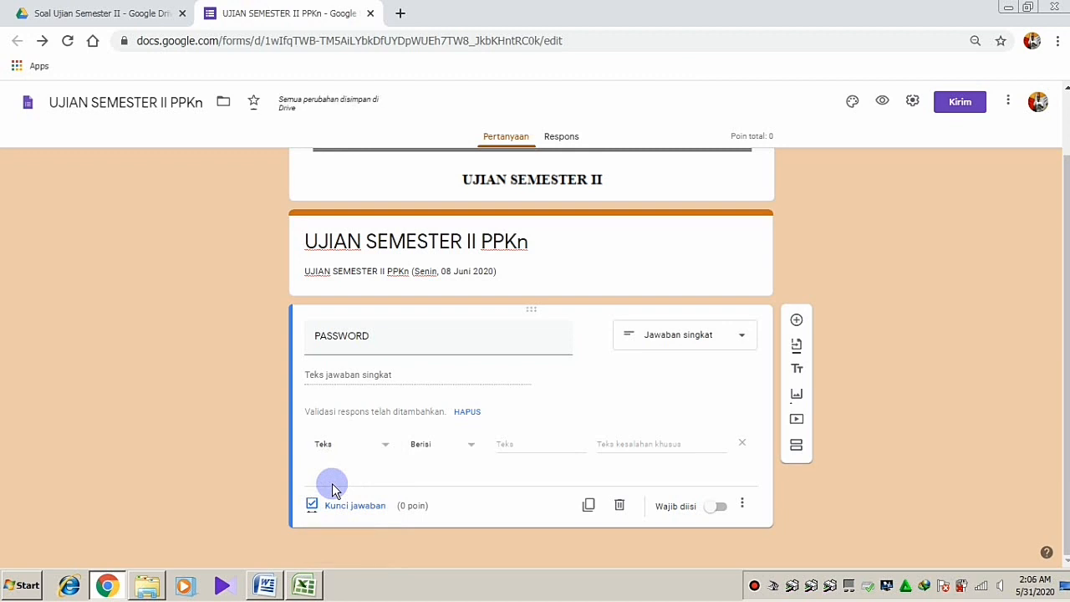
left_click(527, 445)
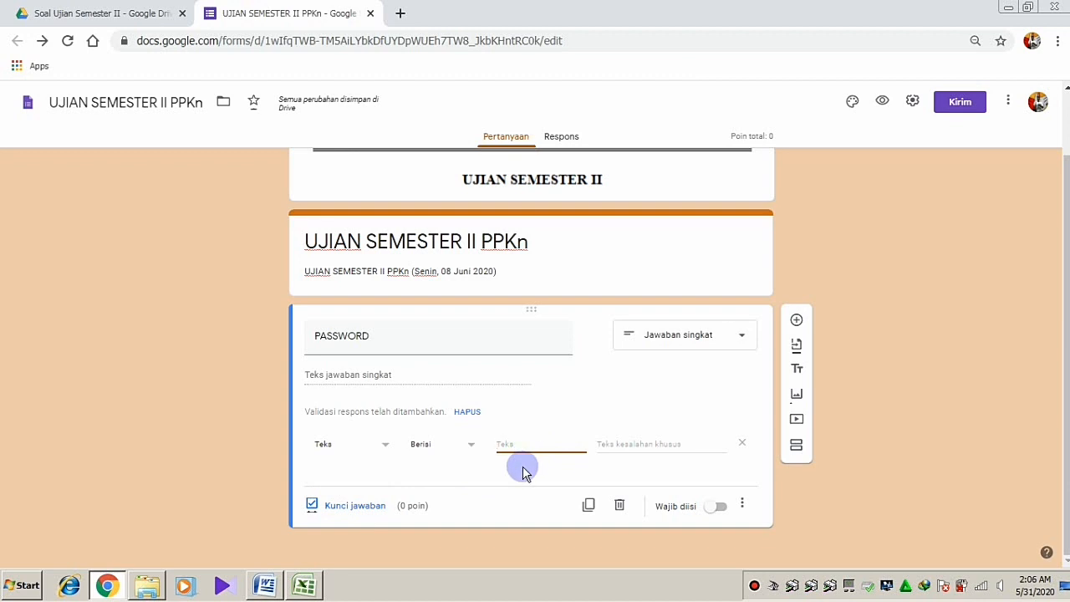
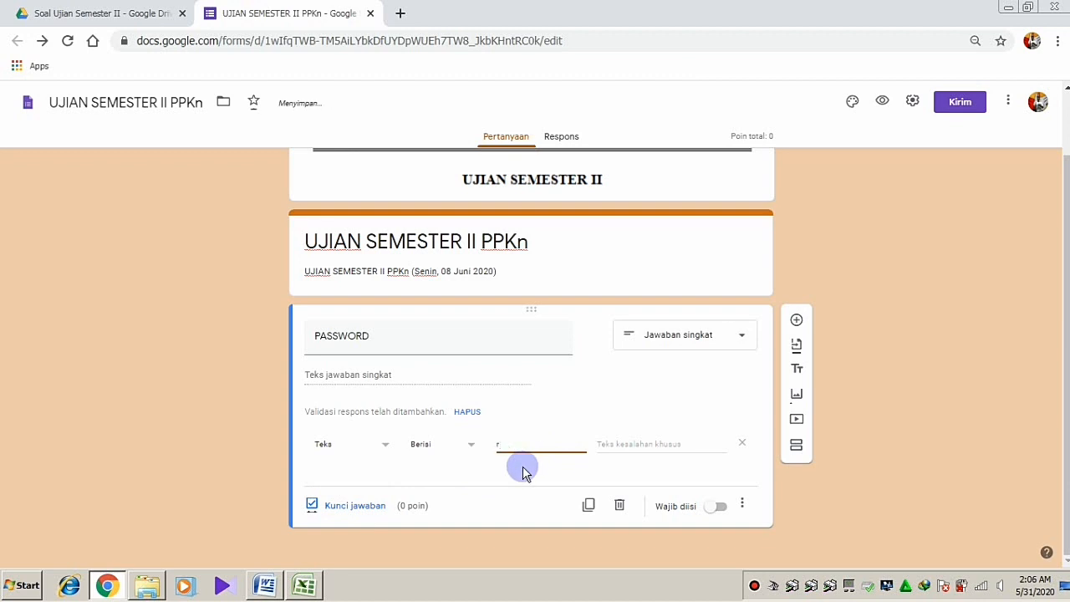
key("BackSpace")
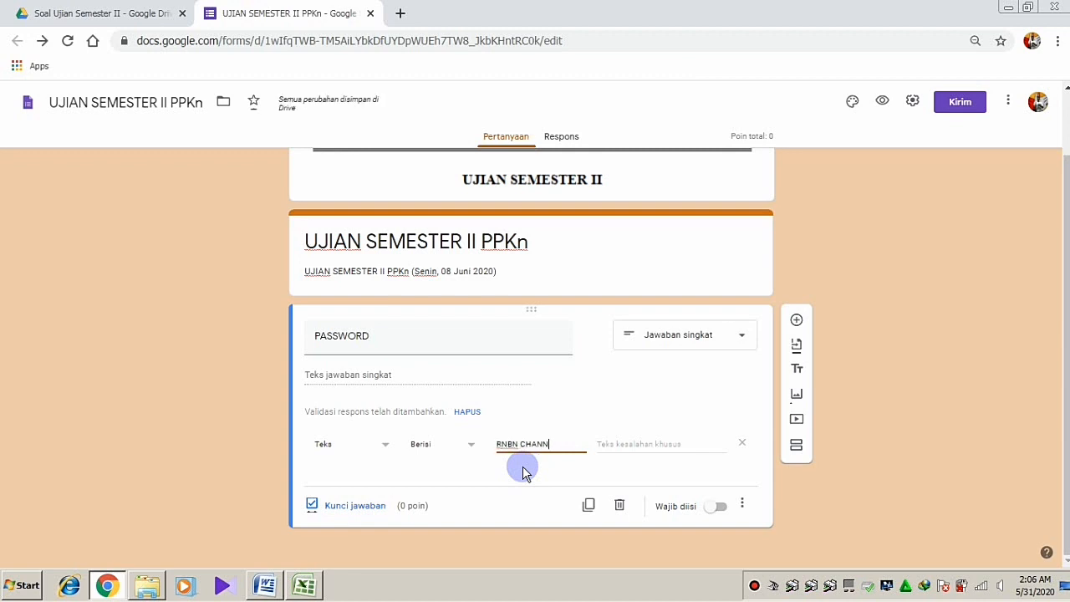
left_click(649, 442)
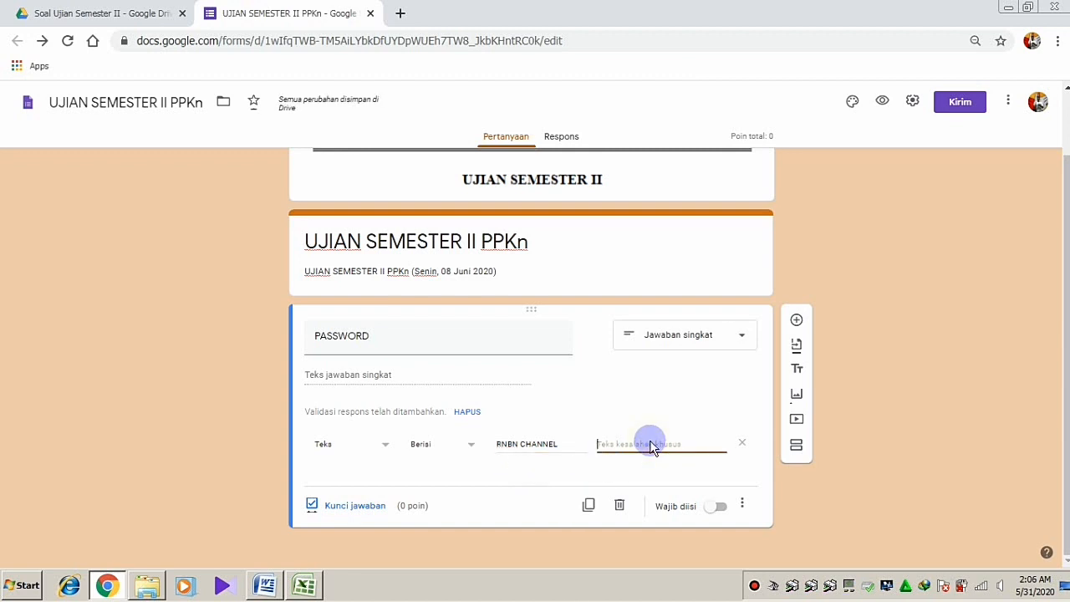
type("SA")
key("BackSpace")
key("BackSpace")
type("PA")
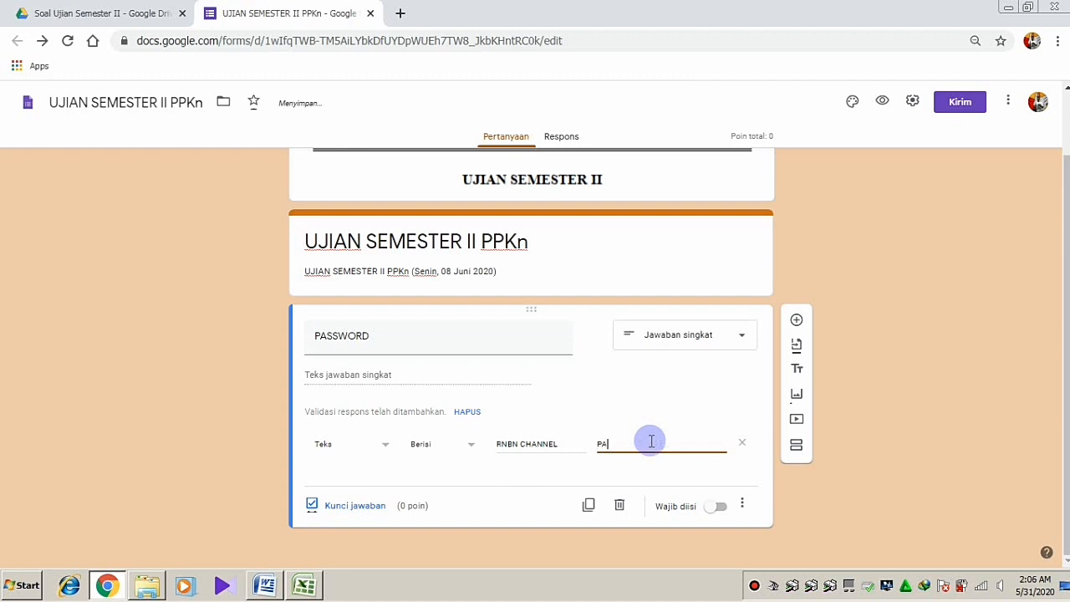
type("assword salah. Silahkan ")
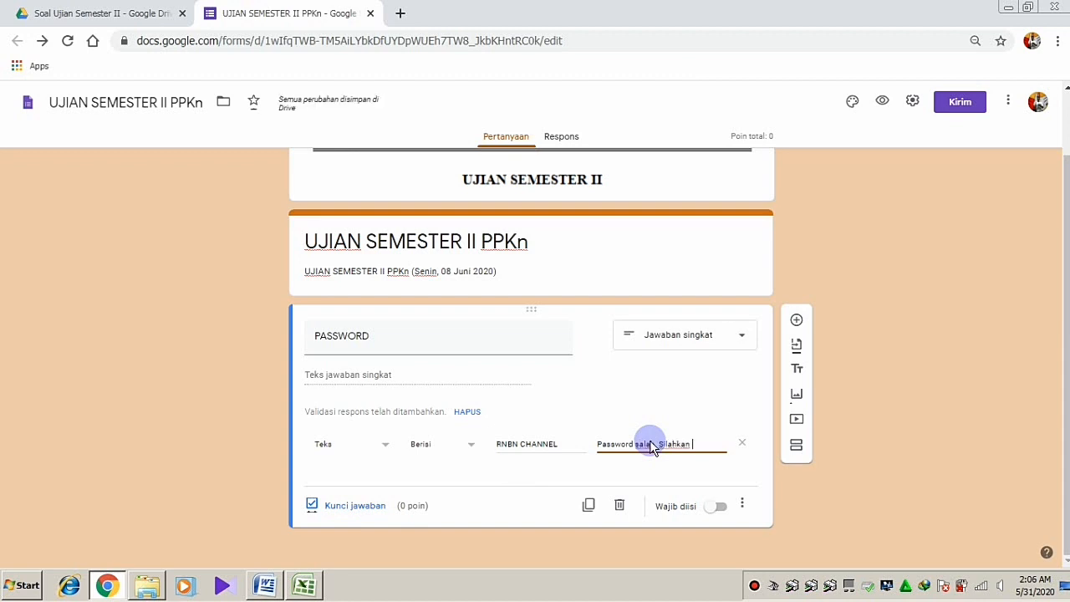
type("dicob")
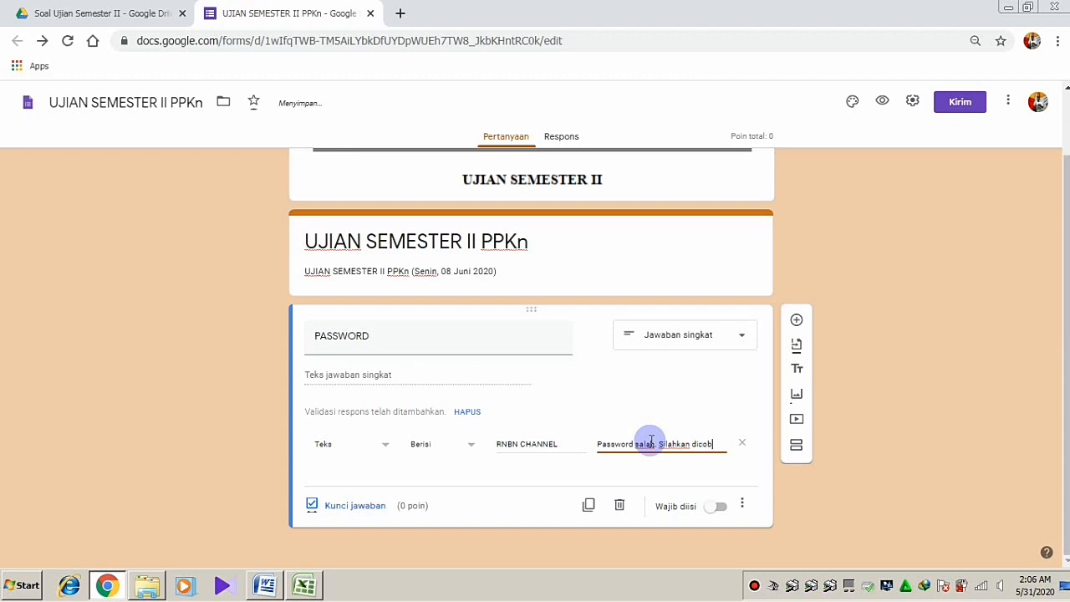
type("a lagi!")
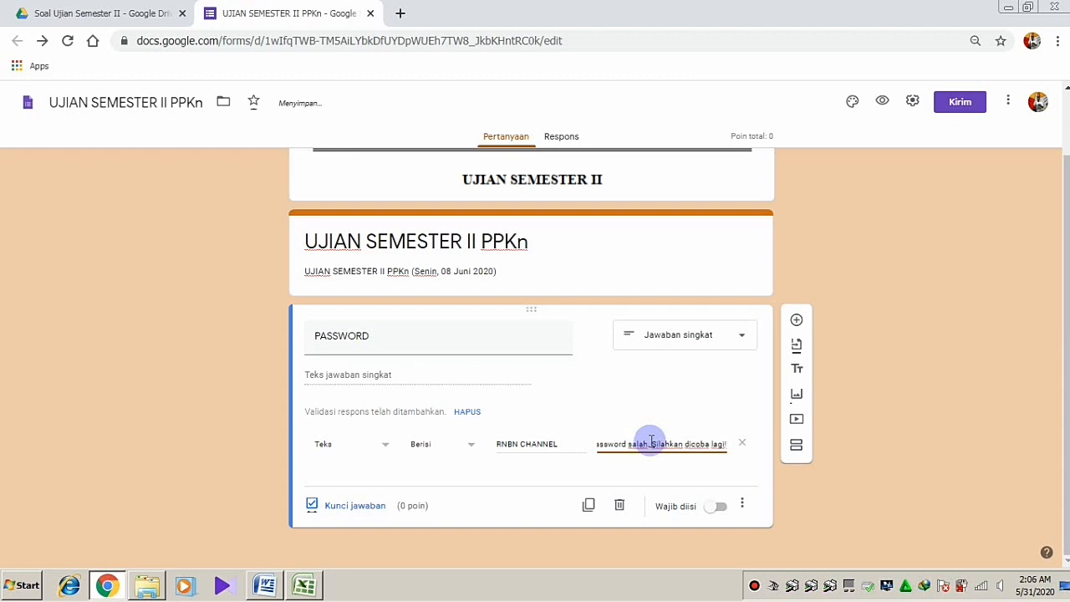
left_click(719, 507)
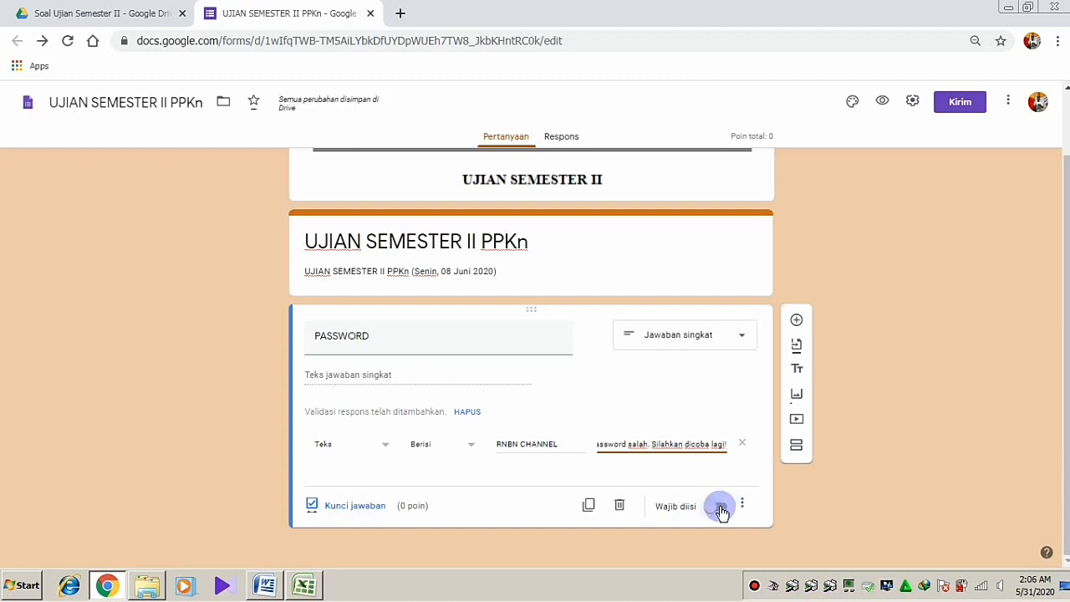
left_click(721, 507)
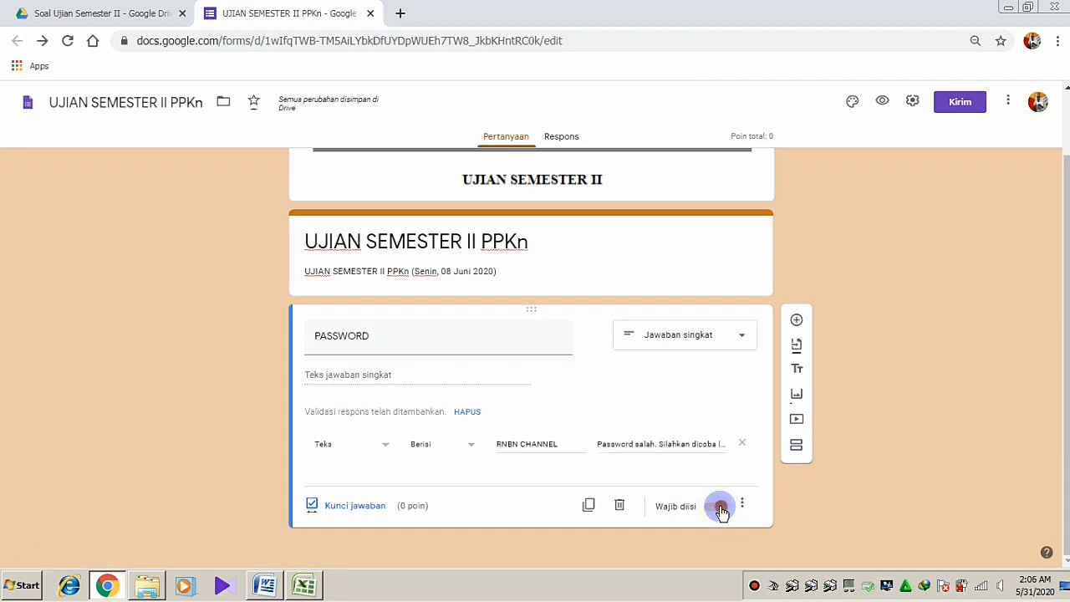
Add a new section titled DAFTAR HADIR SISWA after the PASSWORD question
left_click(796, 448)
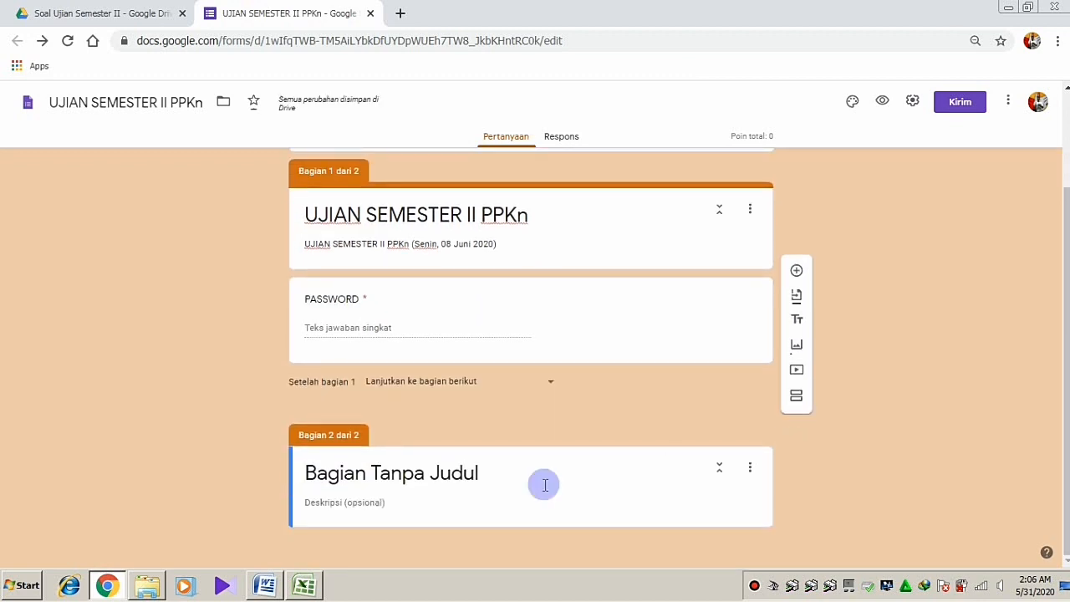
left_click(393, 474)
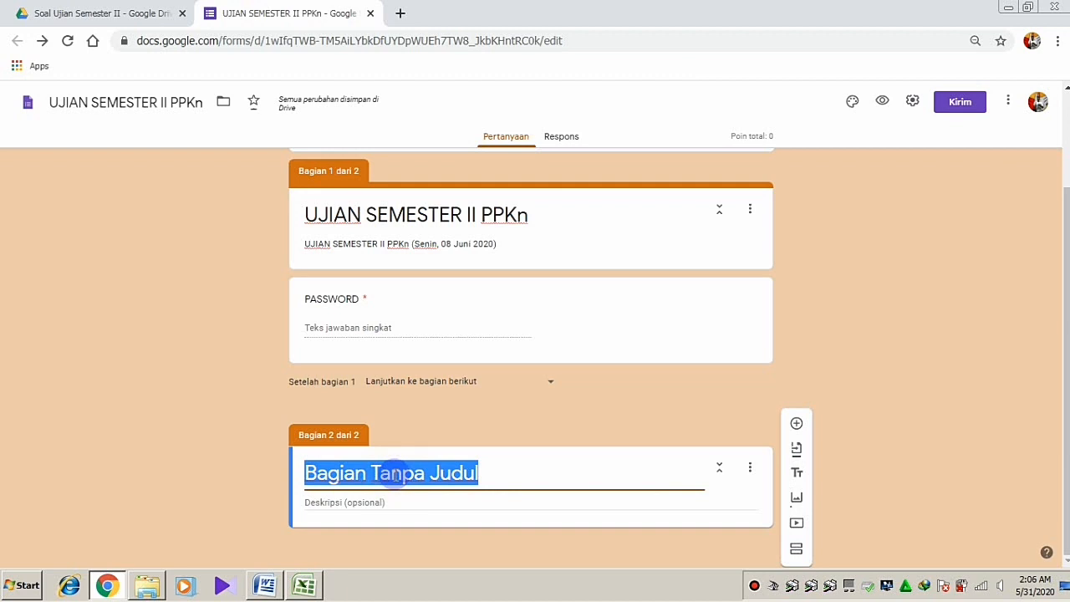
type("D")
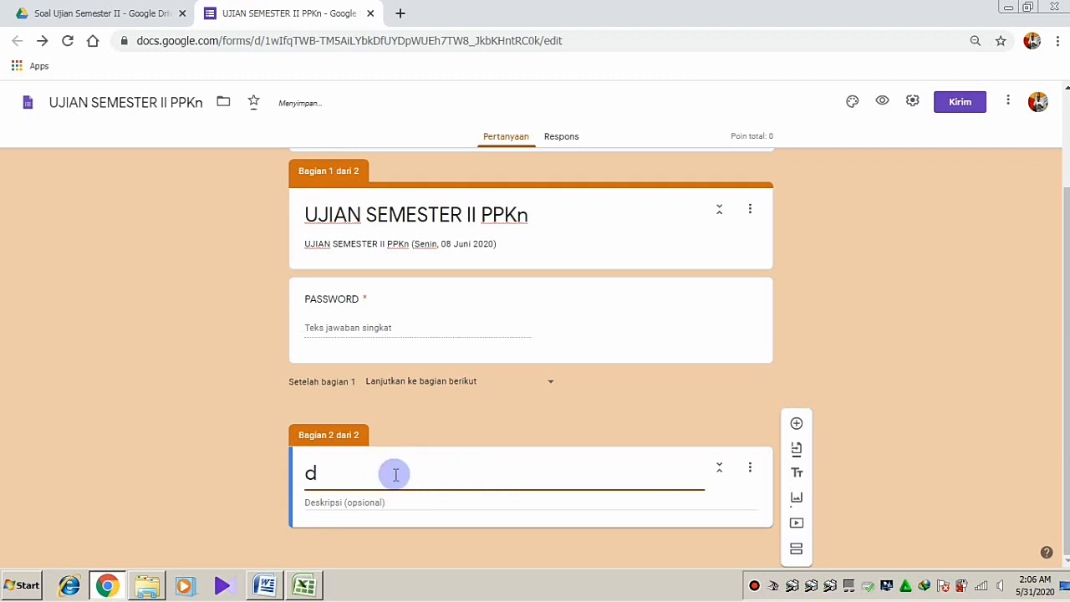
key("BackSpace")
type("DAFTAR ")
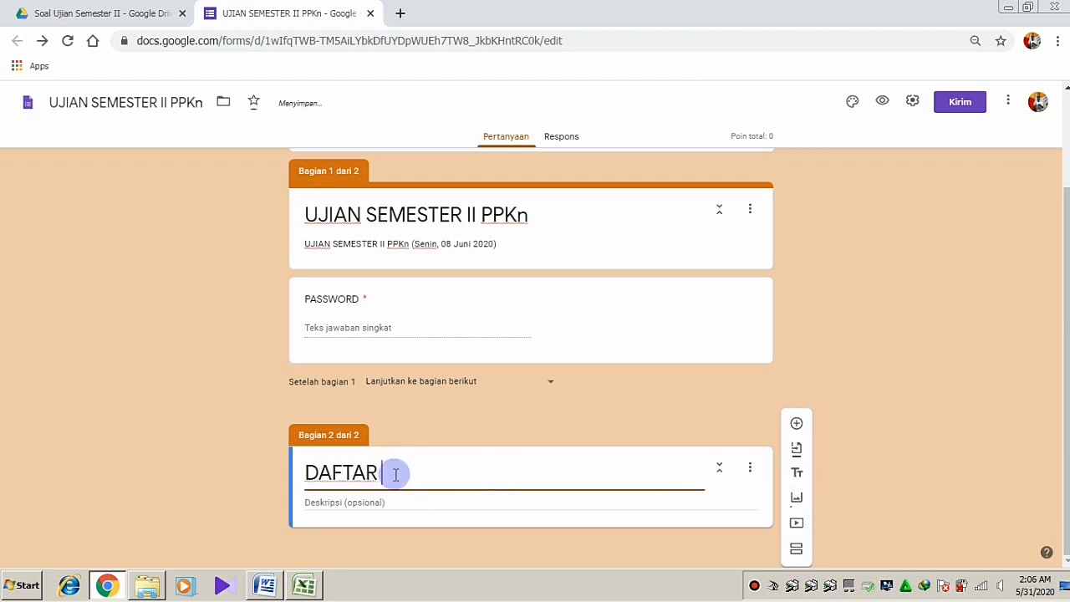
type("HADIR SISWA")
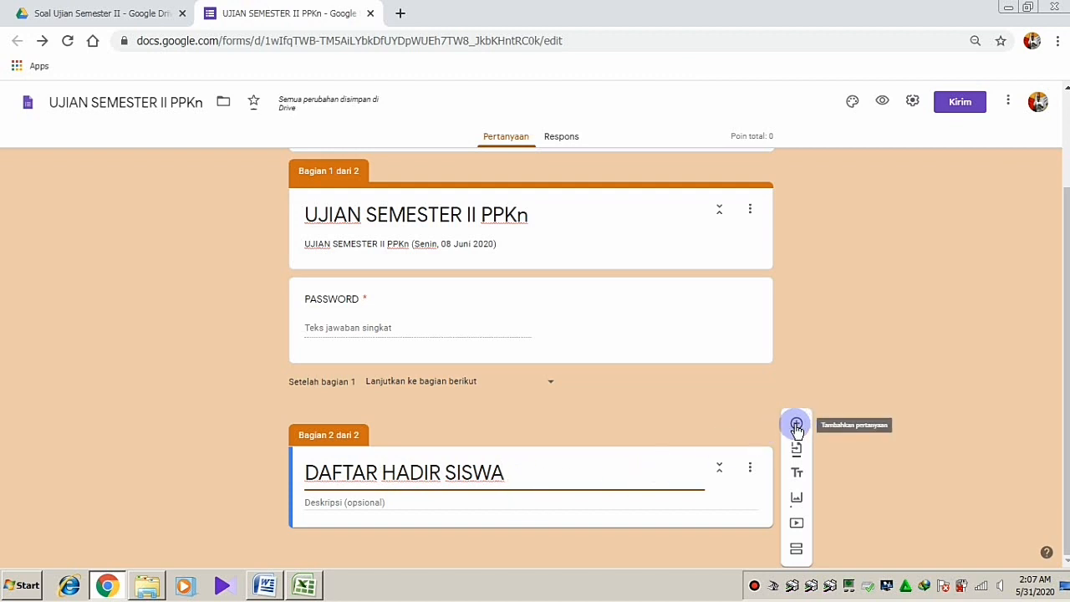
Add a required HARI/TANGGAL date question to the DAFTAR HADIR SISWA section
left_click(797, 426)
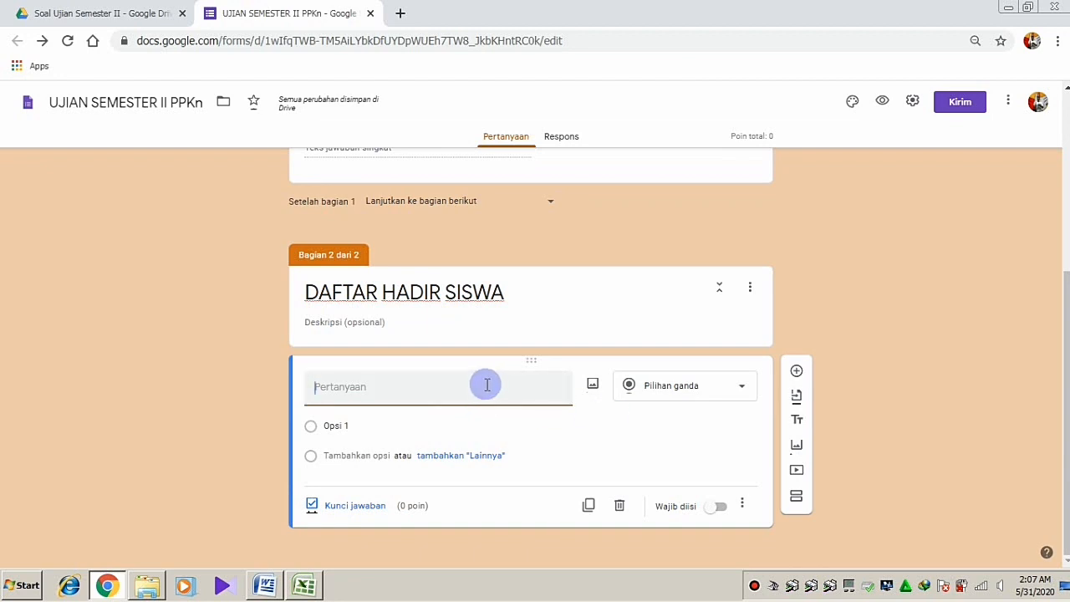
type("HARI")
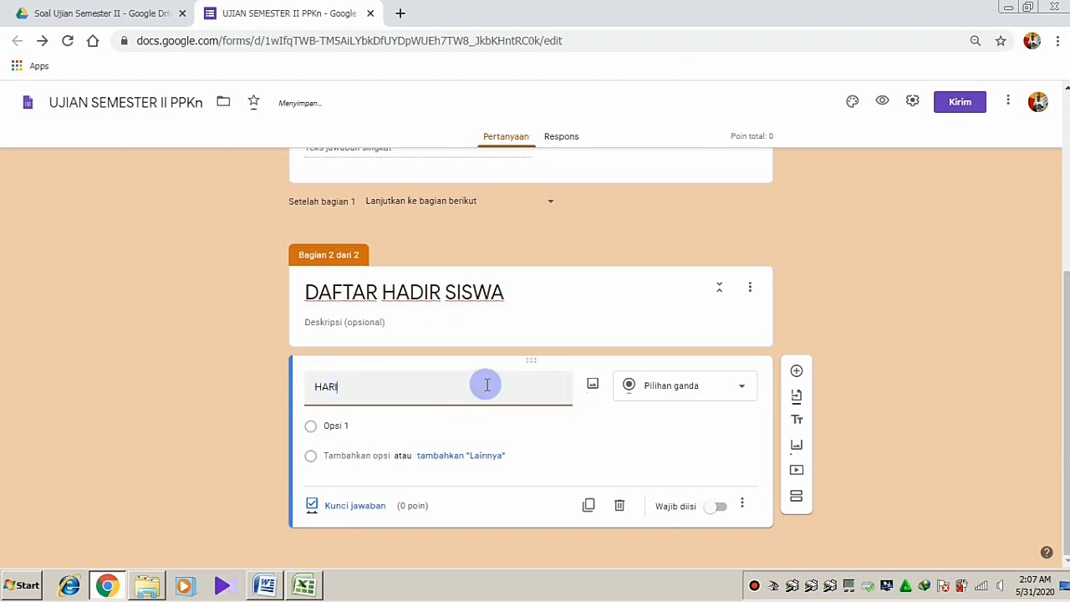
type("/TA")
type("NGGAL")
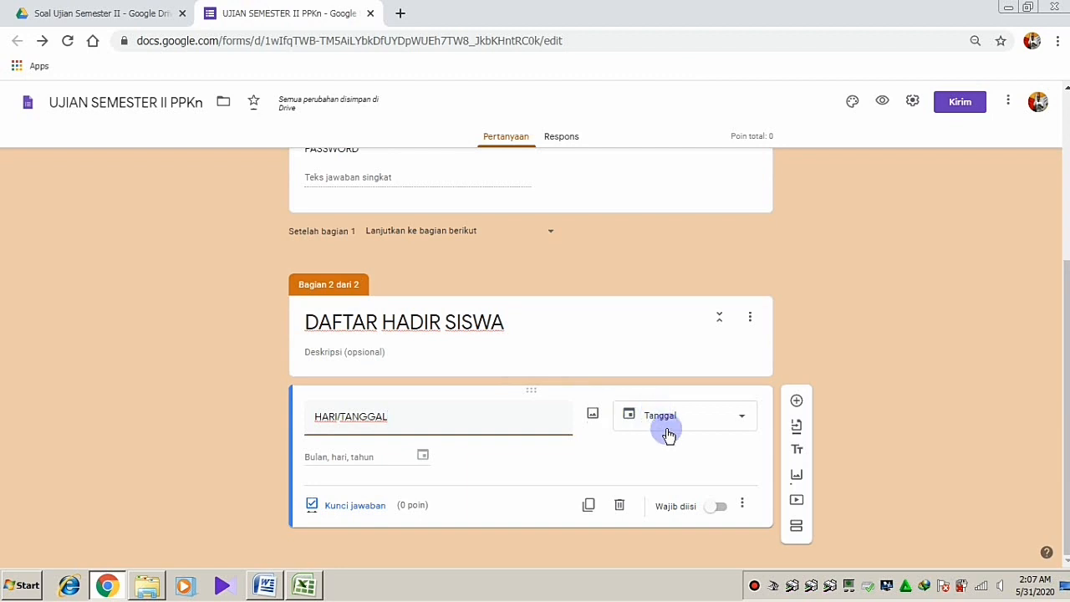
left_click(719, 508)
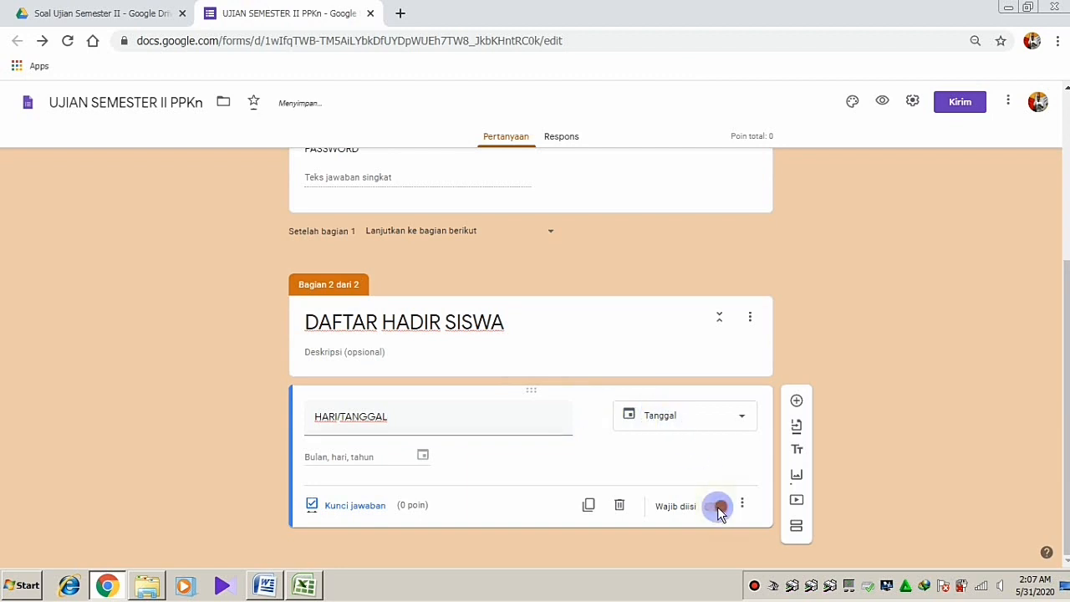
left_click(797, 403)
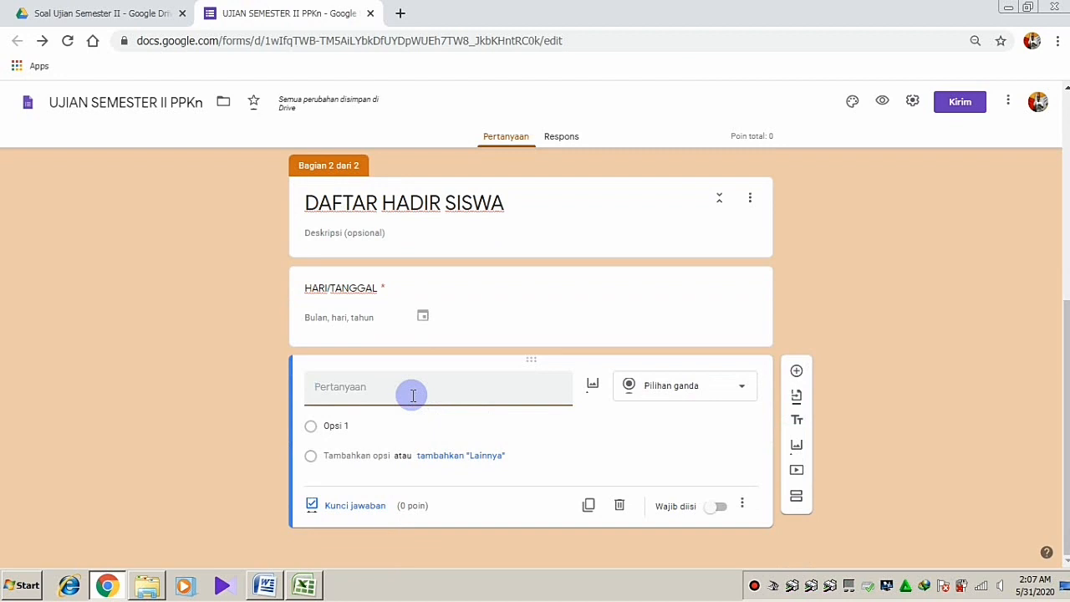
Add a required KELAS drop-down question with option III
type("KELAS")
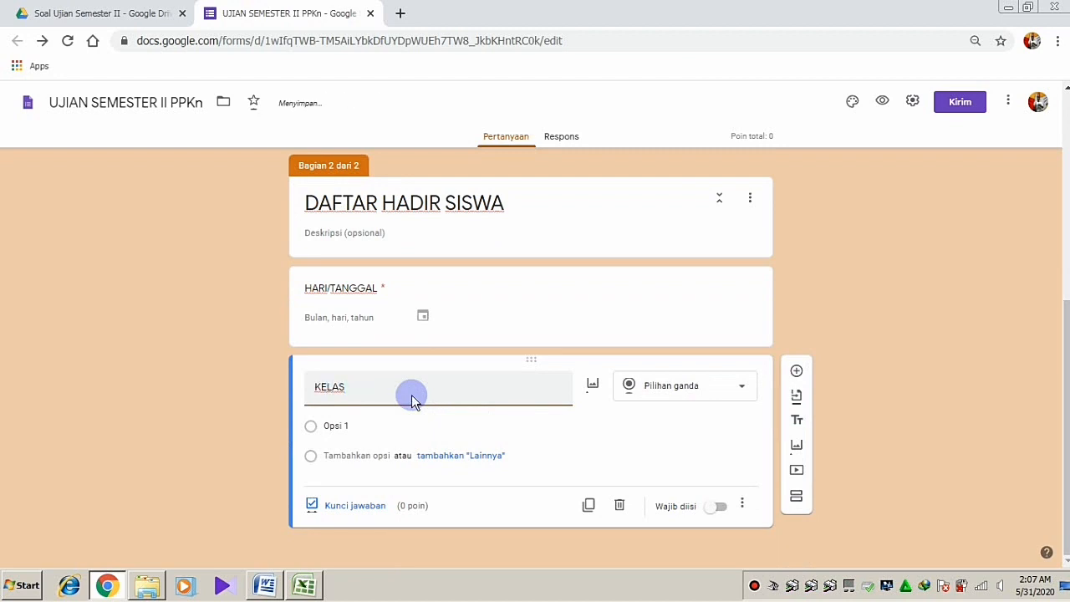
left_click(666, 392)
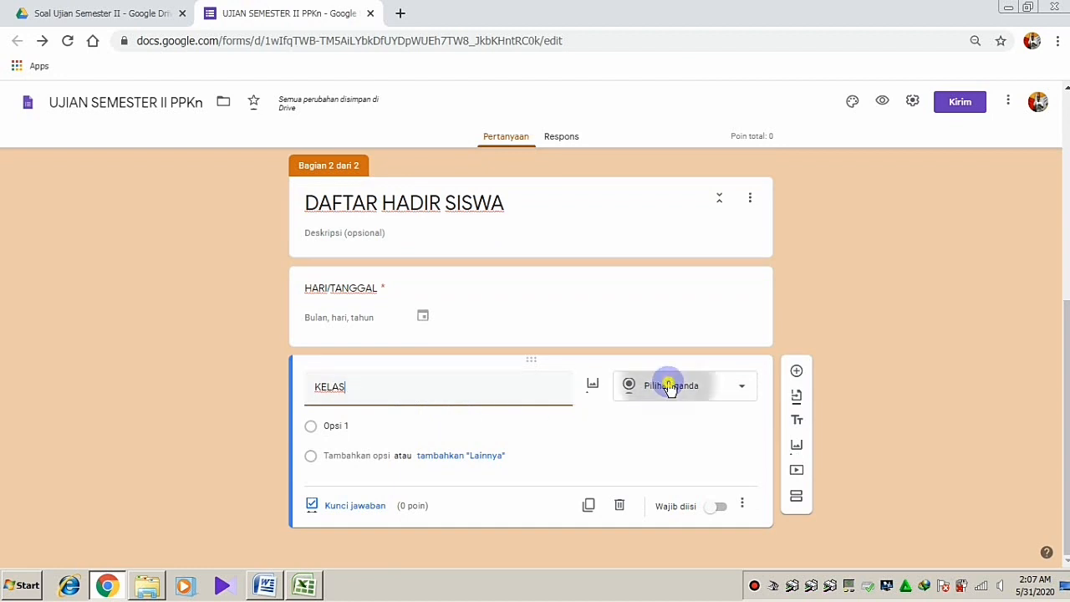
left_click(632, 329)
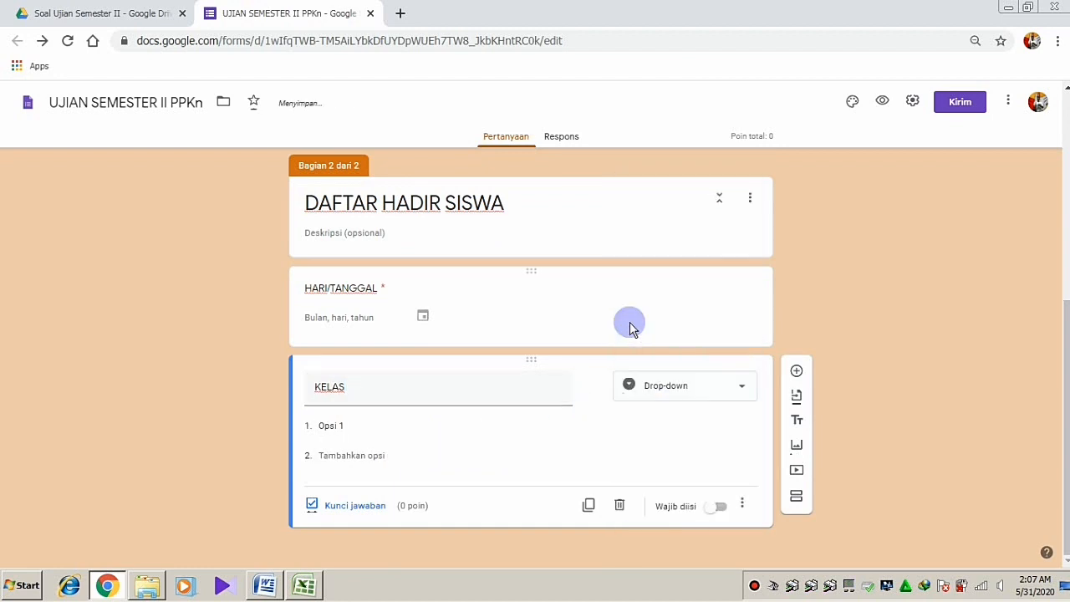
left_click(715, 508)
left_click(715, 507)
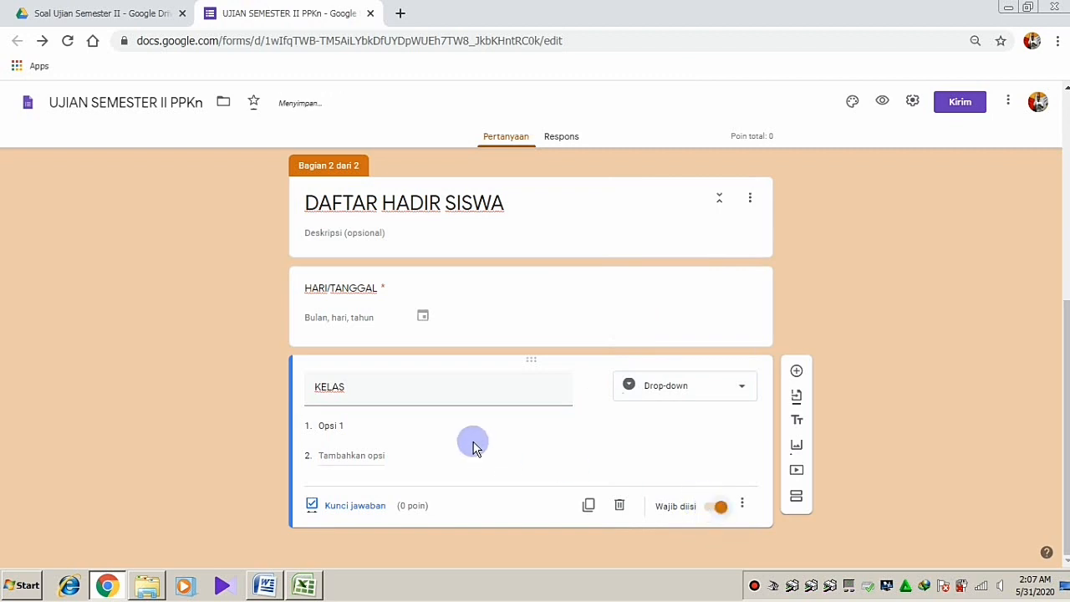
left_click(352, 427)
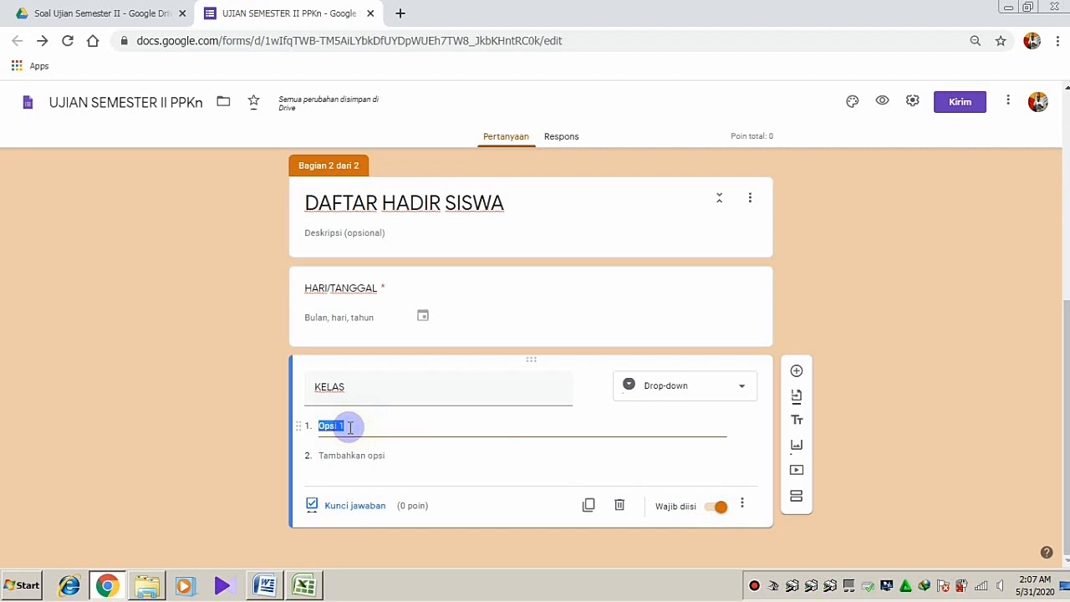
type("III")
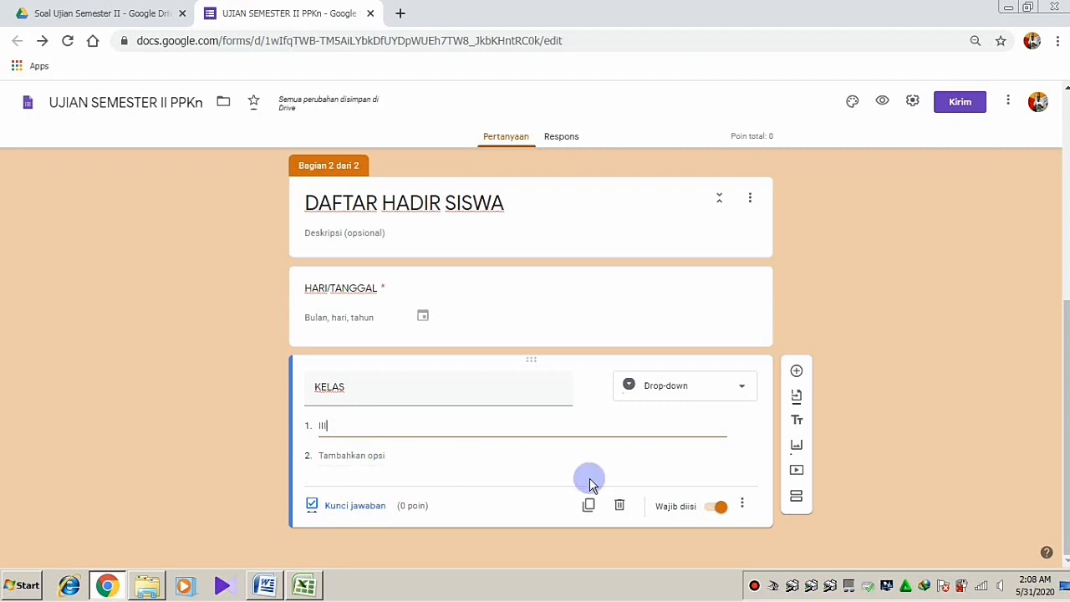
Add a NAMA SISWA question below KELAS and make it a drop-down
left_click(797, 378)
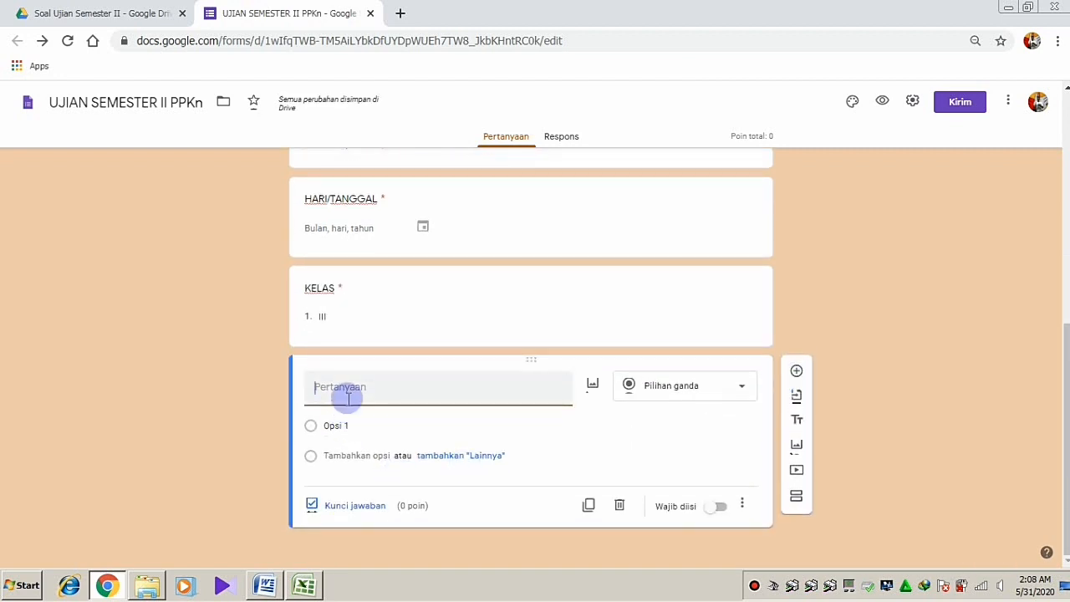
type("NAMA SISWA")
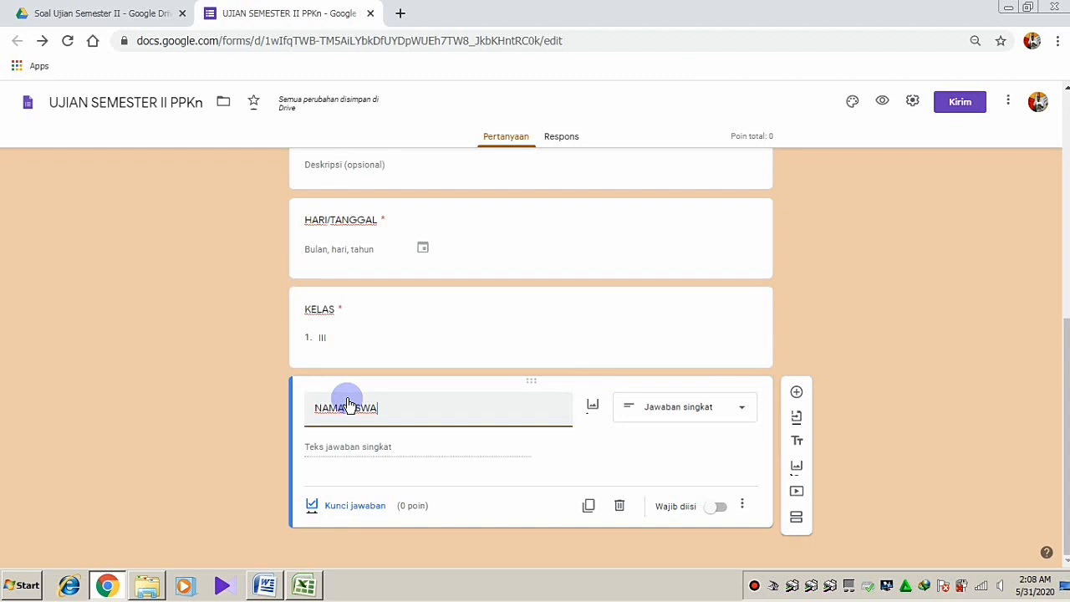
left_click(678, 410)
scroll(680, 416, "up", 5)
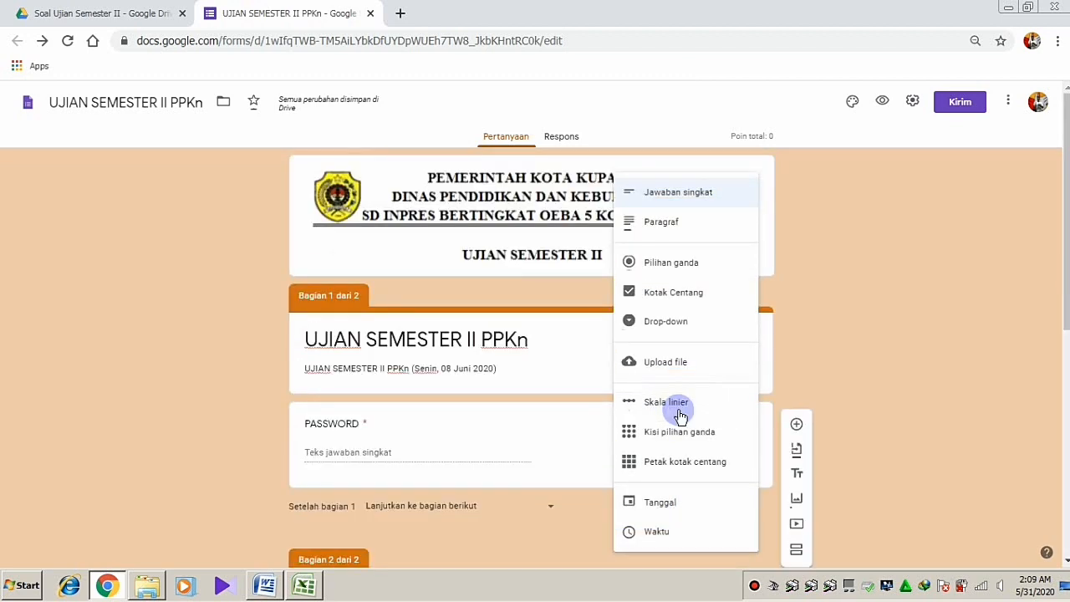
scroll(680, 417, "down", 5)
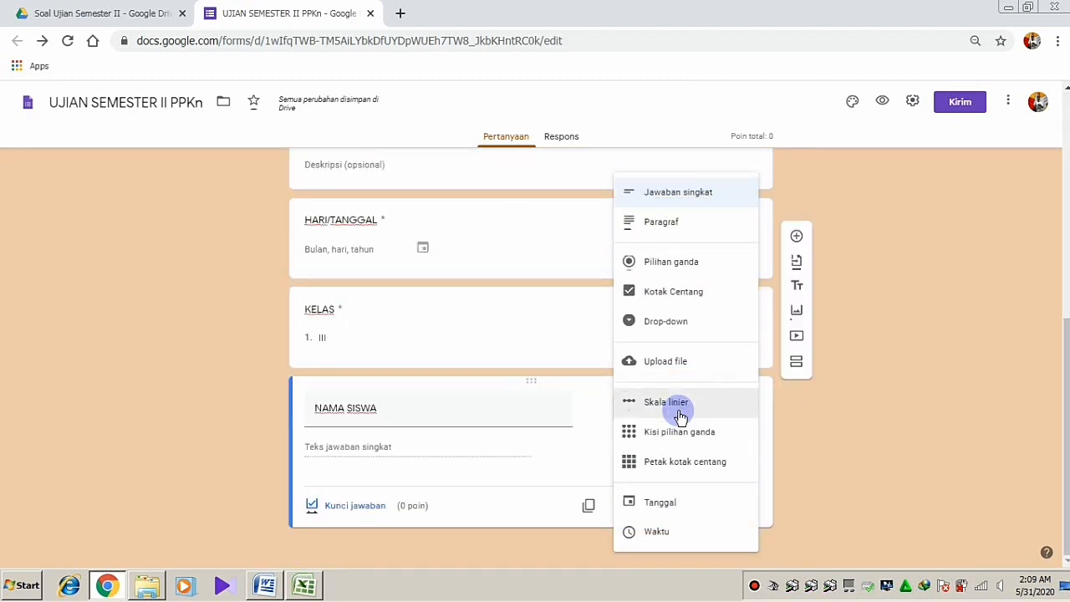
left_click(634, 323)
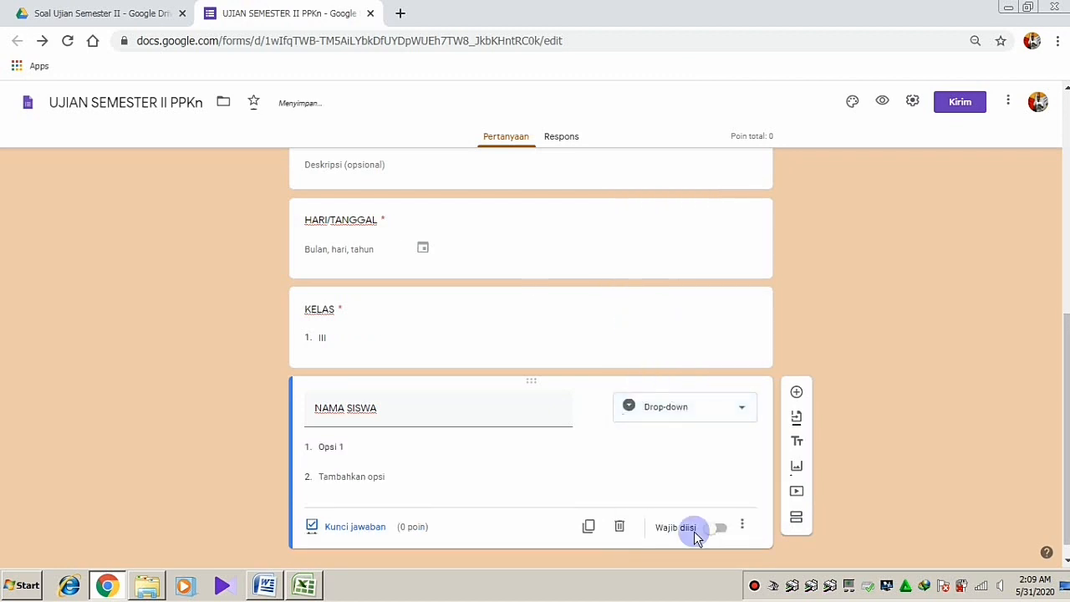
Make NAMA SISWA required and paste the 27 student names from the Excel attendance sheet as its options
left_click(717, 528)
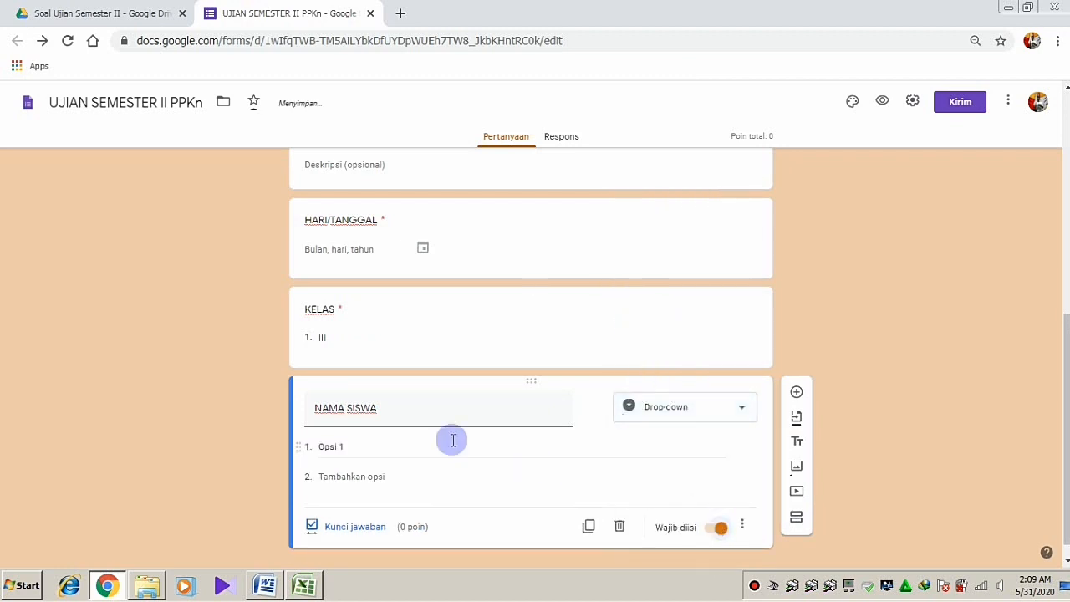
left_click(366, 448)
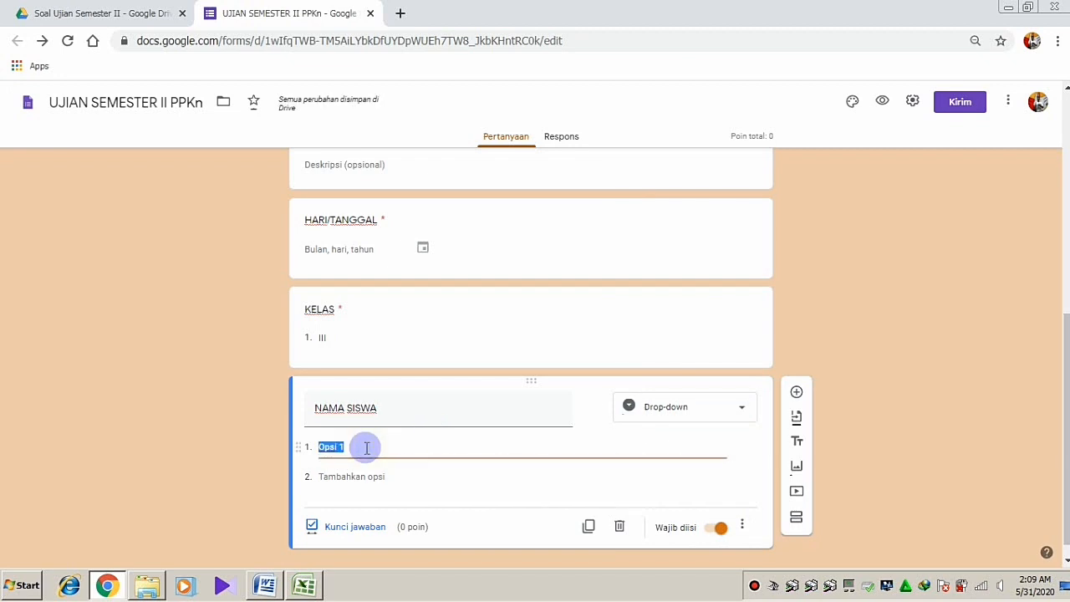
left_click(316, 587)
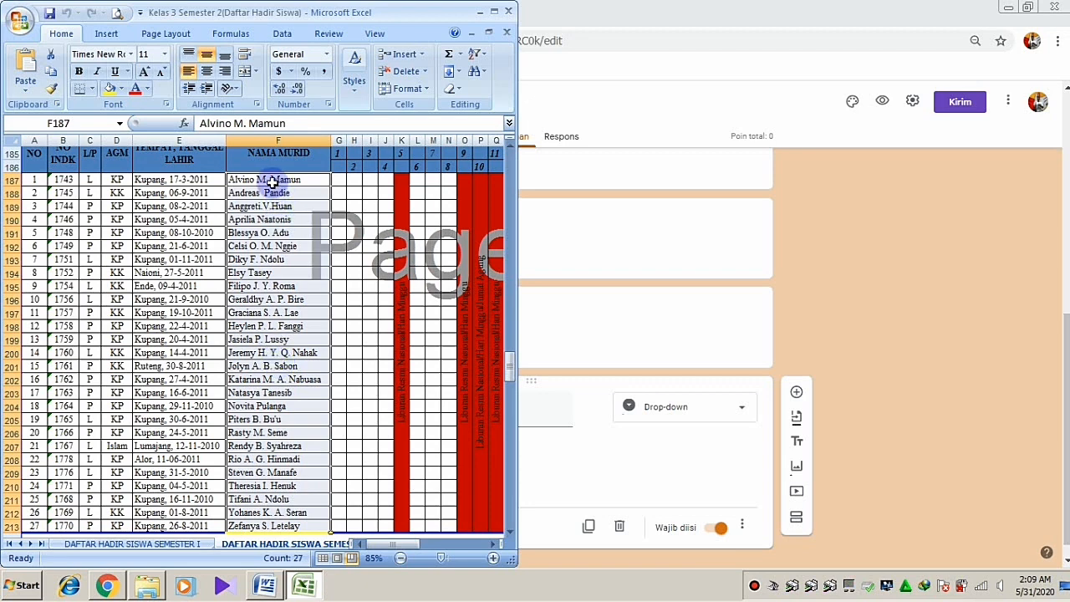
left_click_drag(272, 182, 276, 525)
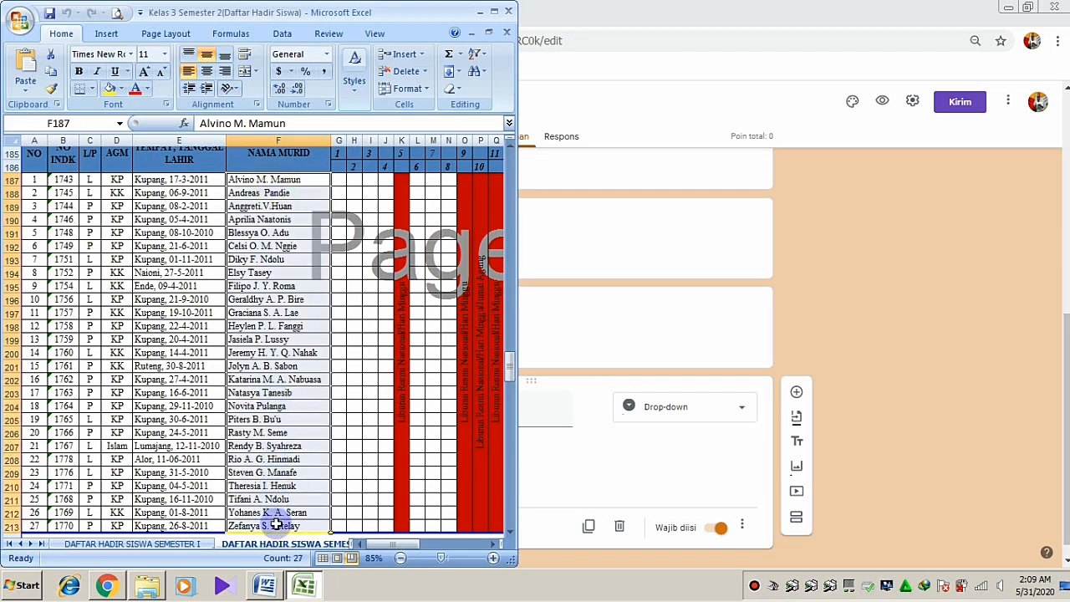
key("ctrl+c")
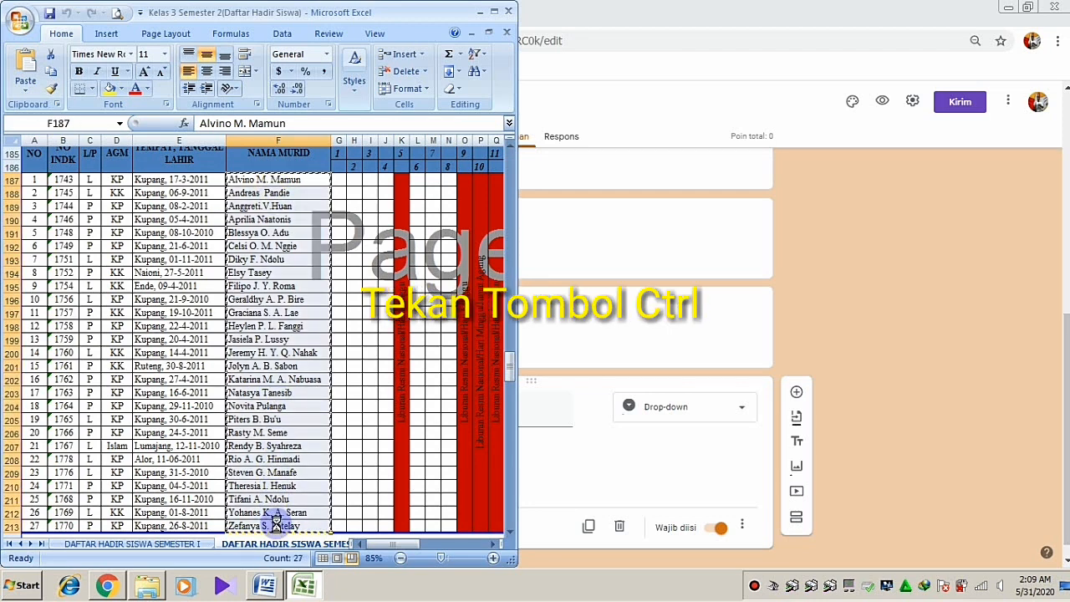
left_click(560, 468)
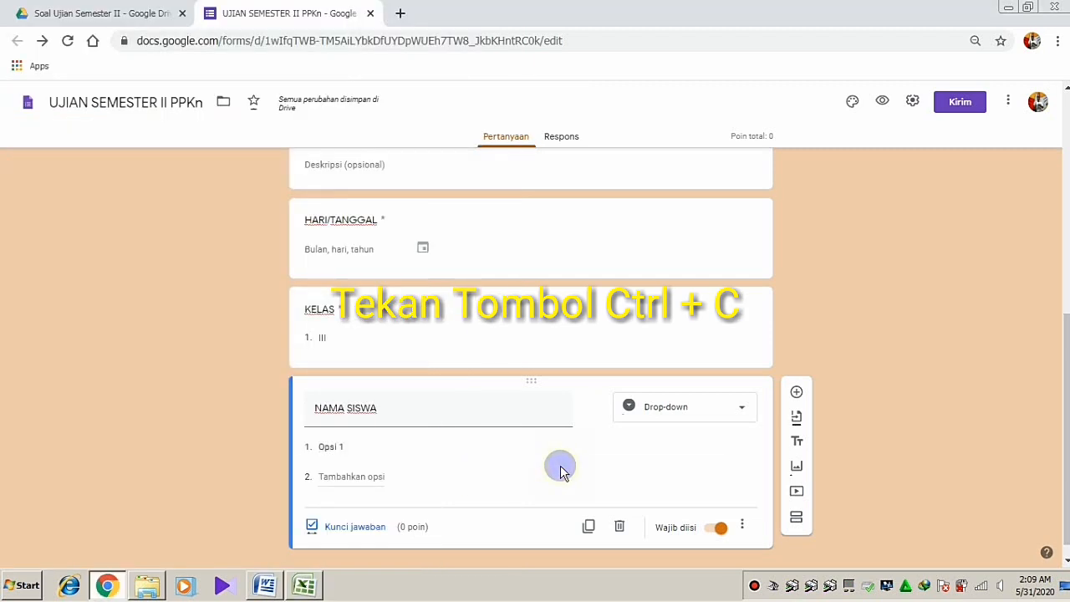
left_click(357, 440)
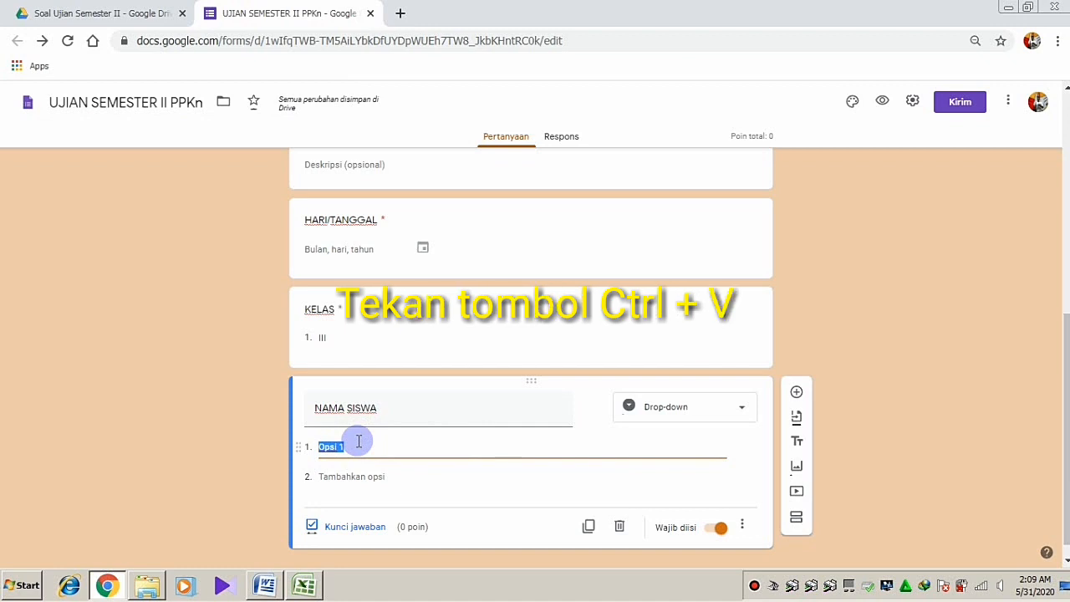
key("ctrl+v")
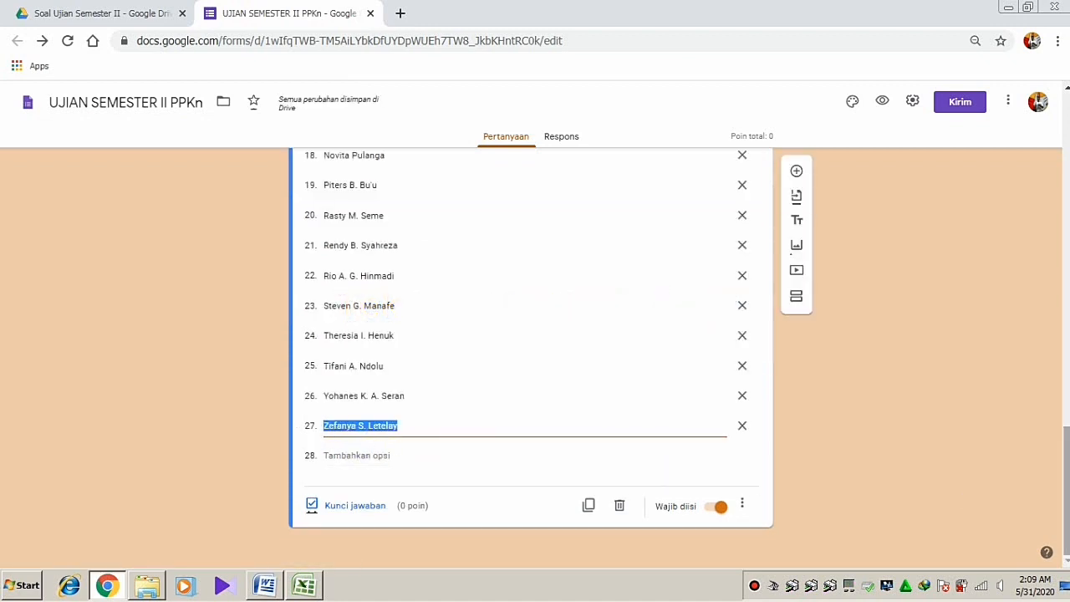
scroll(531, 352, "up", 10)
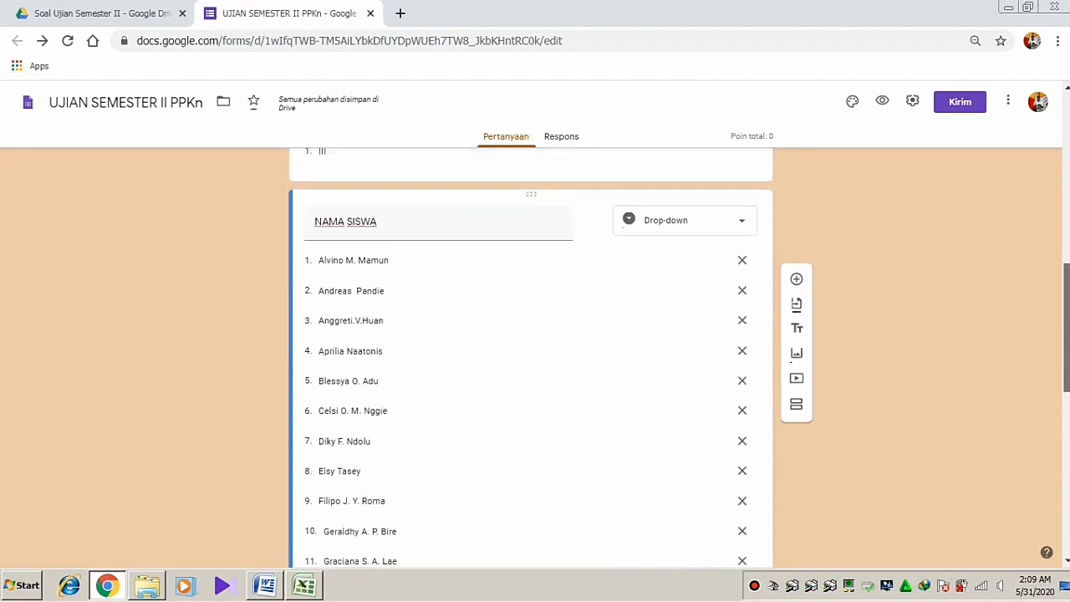
scroll(906, 282, "down", 10)
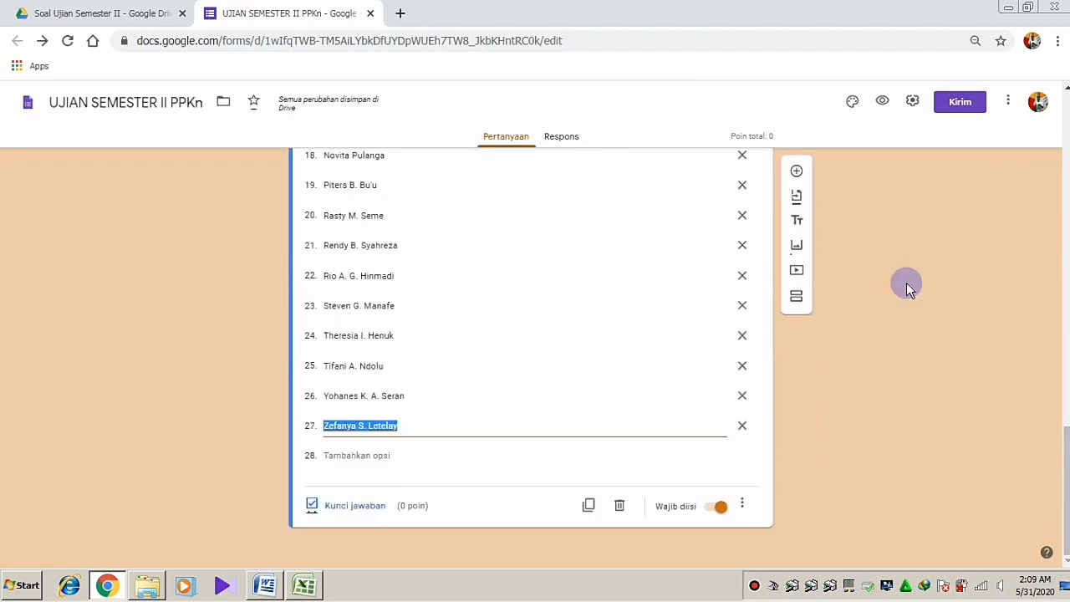
Add a required drop-down question titled KEHADIRAN
left_click(796, 173)
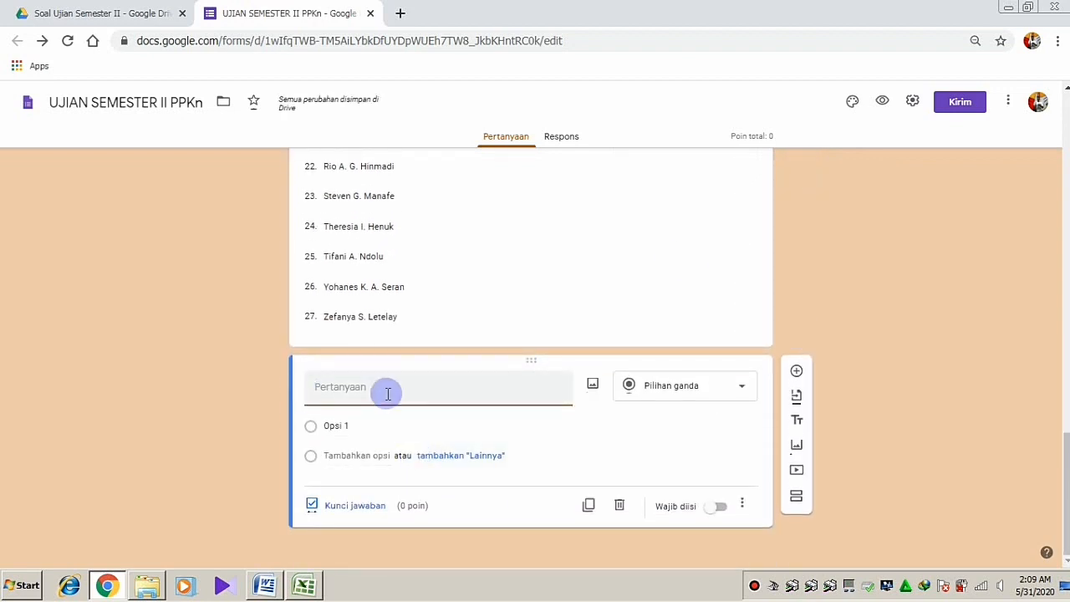
type("KE")
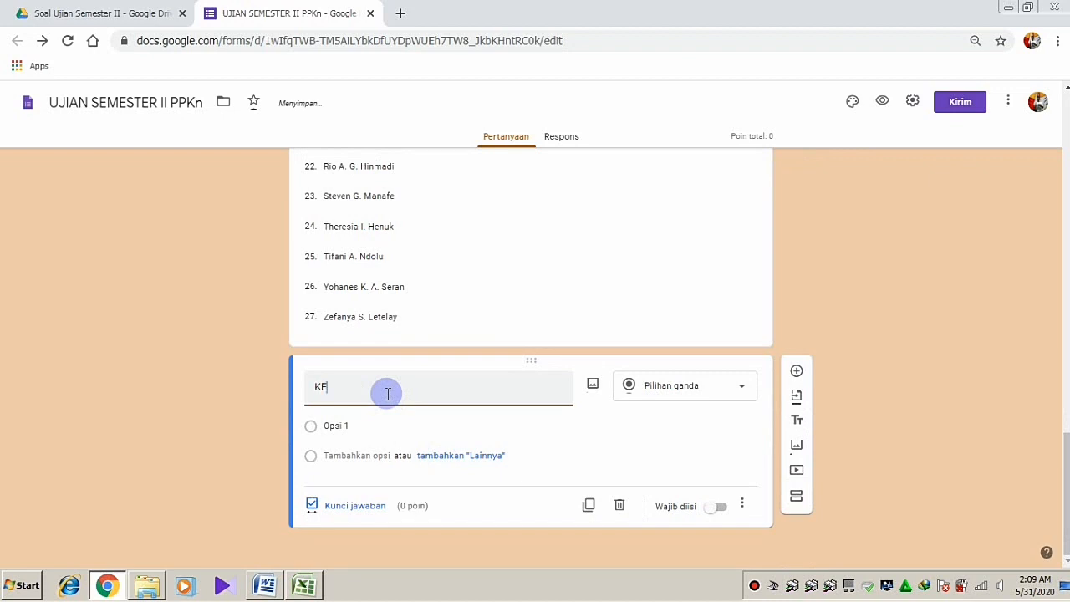
type("HADIRABN")
left_click(673, 391)
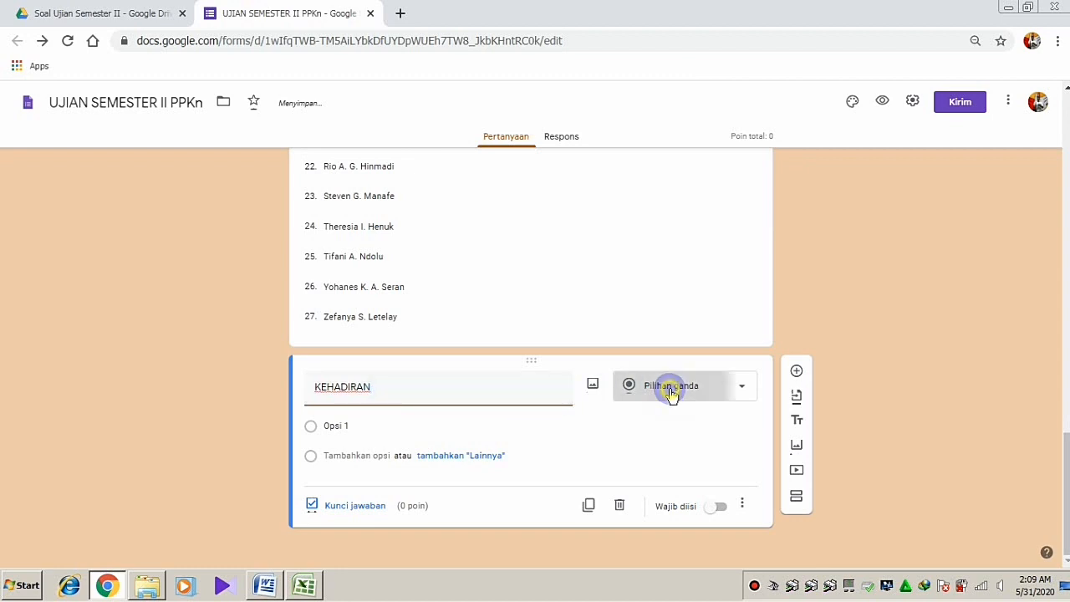
left_click(633, 322)
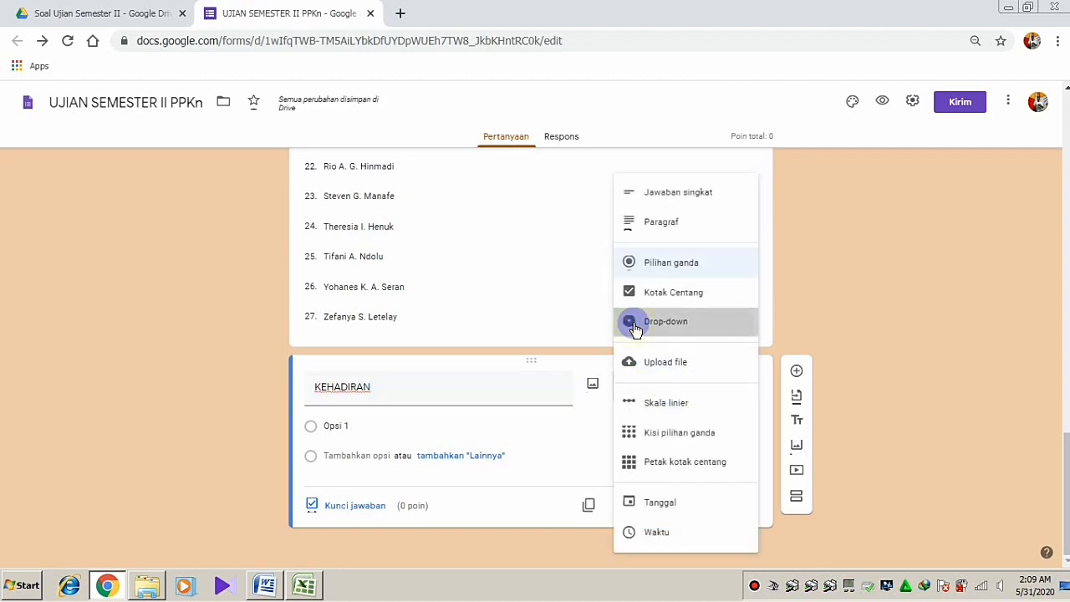
left_click(720, 510)
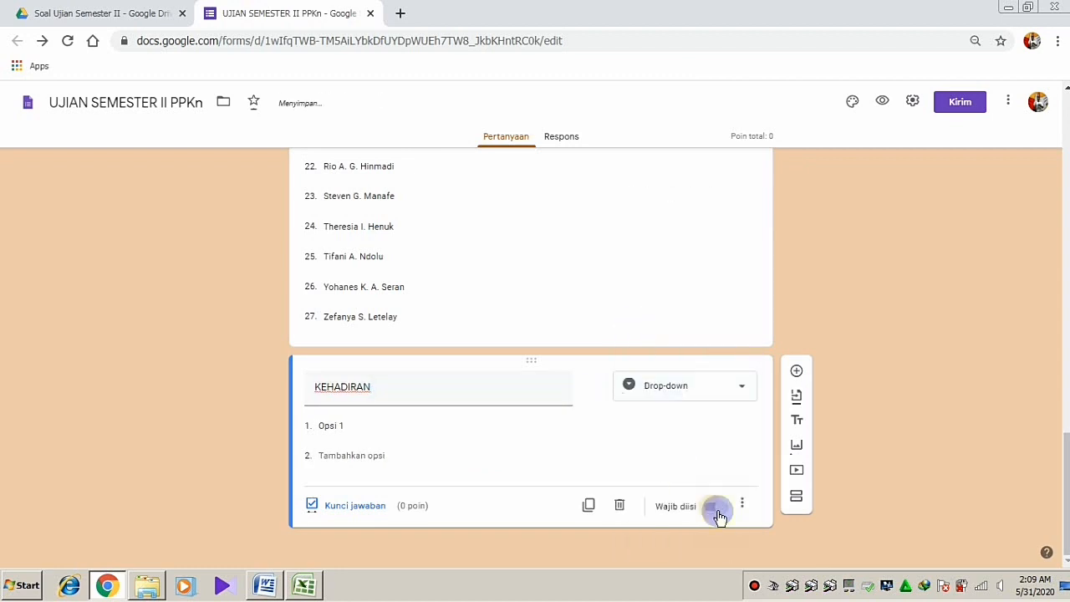
Give KEHADIRAN the options Hadir, Sakit and Izin, and add a new section below it
left_click(346, 384)
left_click(345, 425)
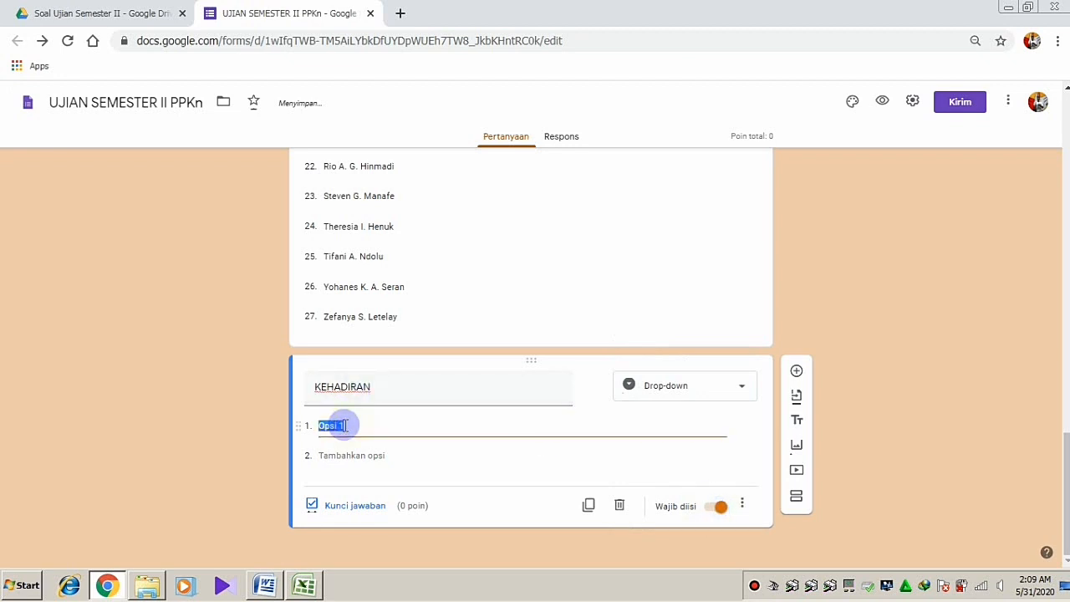
type("Hadir")
key("Return")
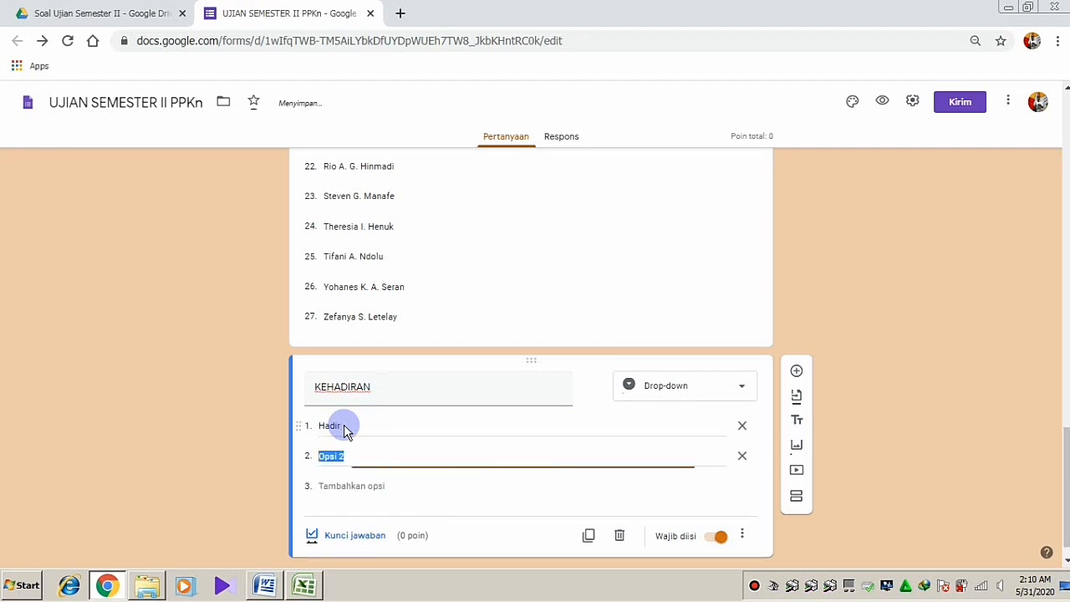
type("Saki")
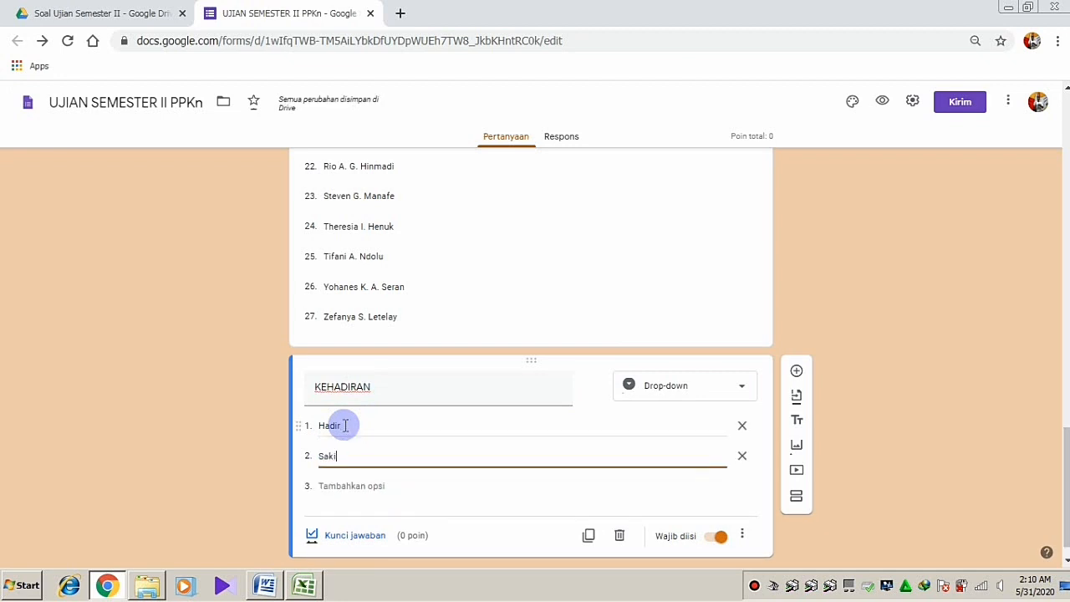
type("t")
key("Return")
type("Izin")
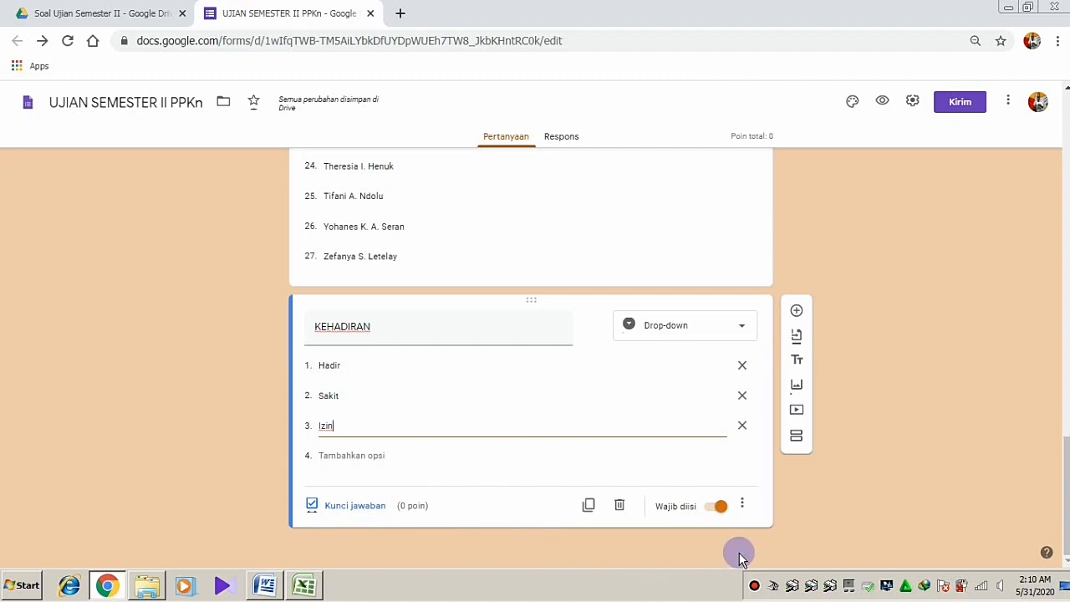
left_click(797, 439)
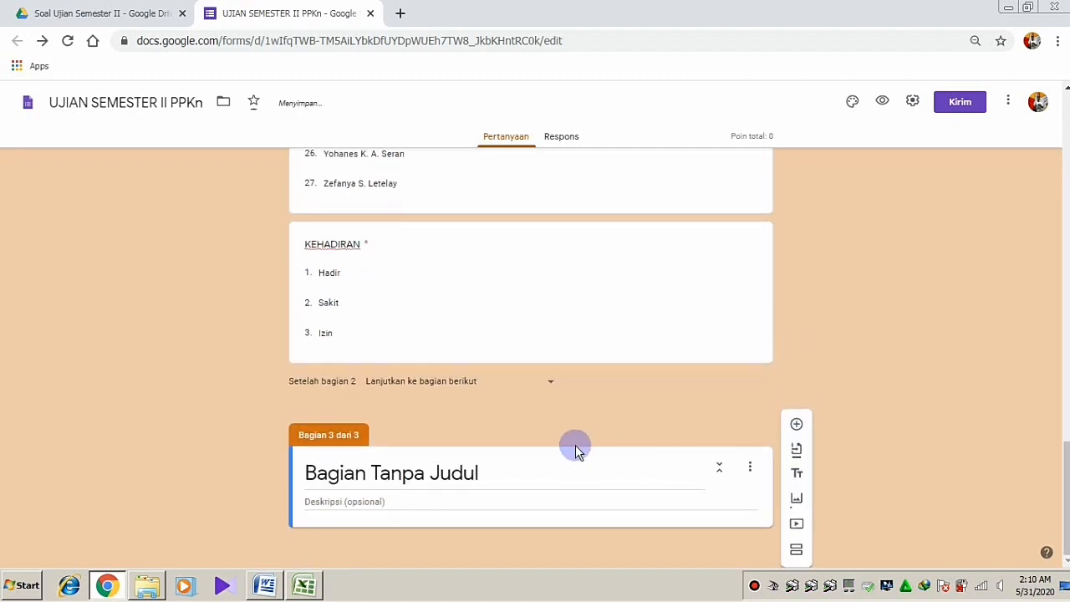
Title section 3 'Soal Ujian PPKn' and begin its description 'Pilihlah jawaban yang dianggap paling ben…'
left_click(505, 461)
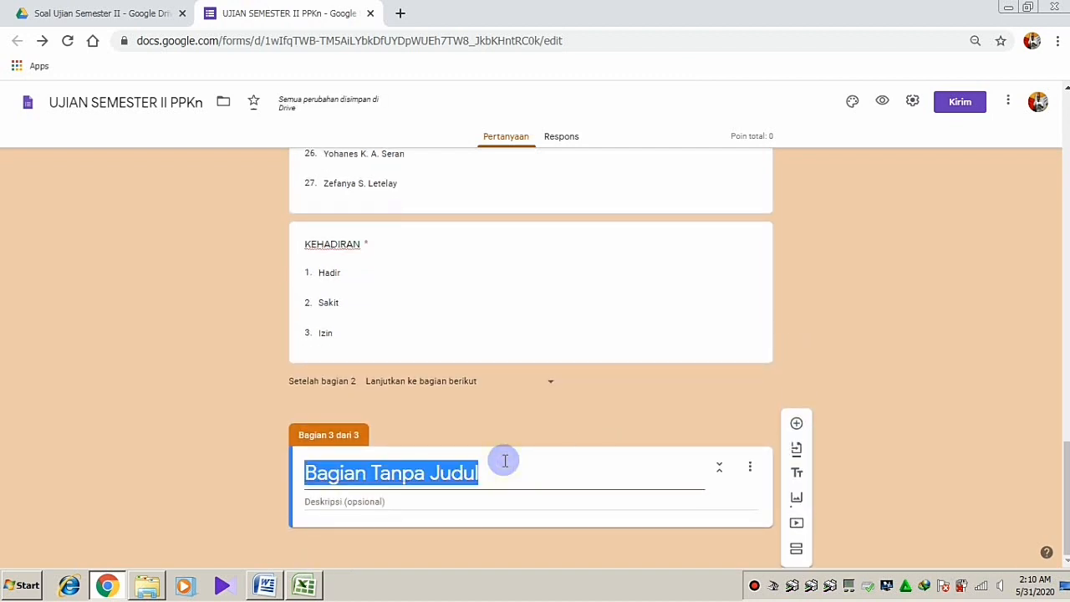
type("Soa")
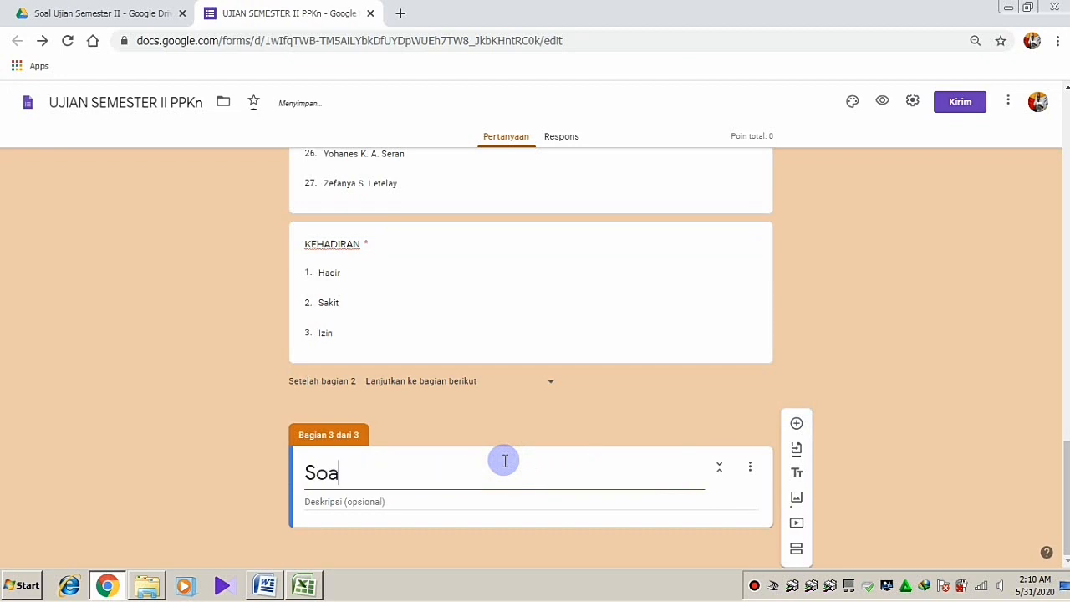
type("l Ujian P")
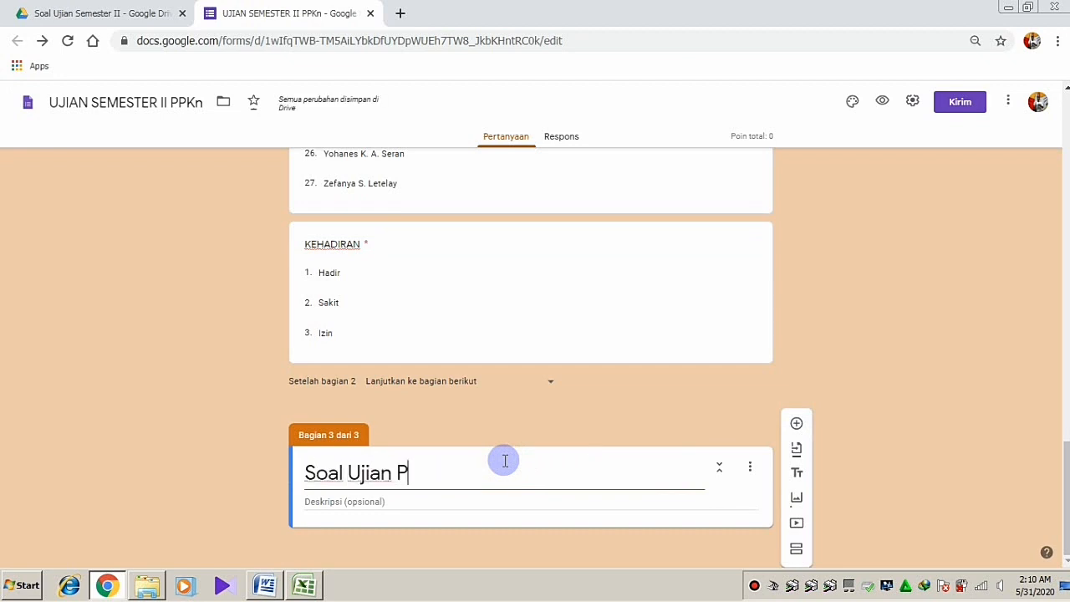
type("PKn")
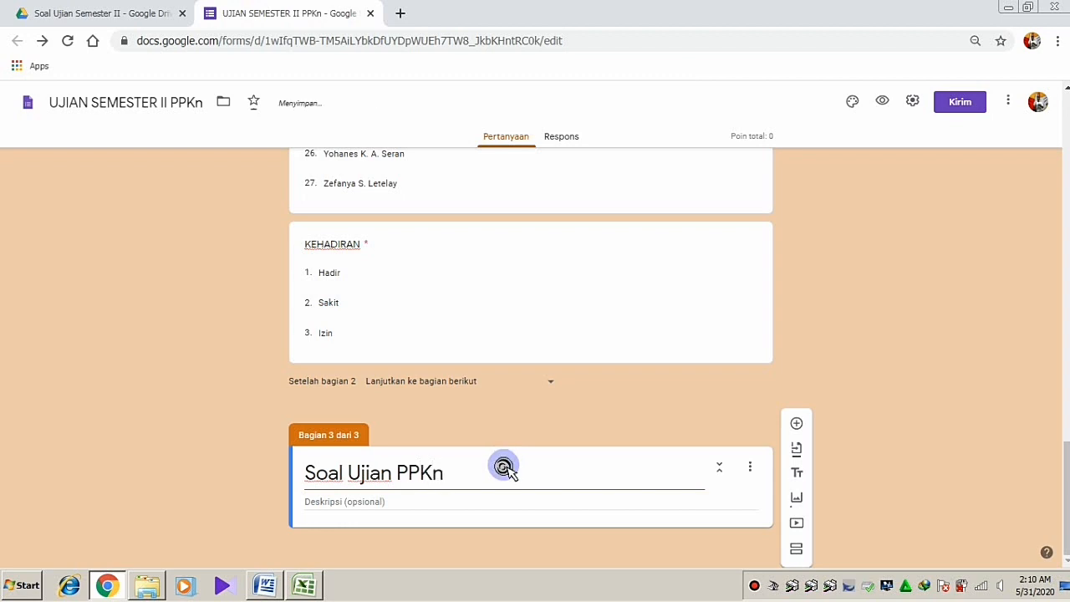
left_click(416, 502)
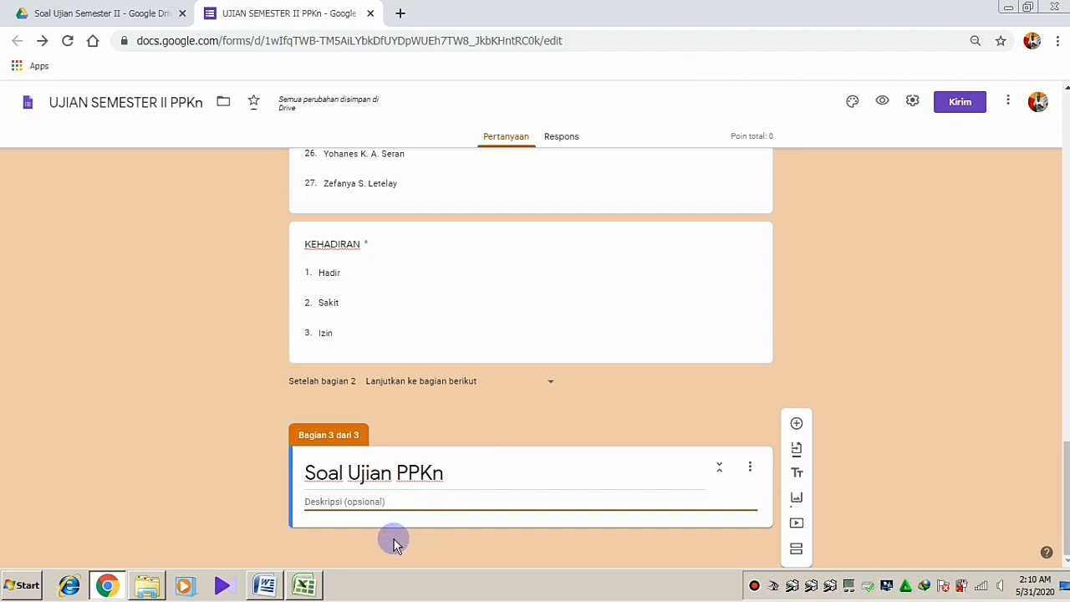
type("P")
type("ilihlah ja")
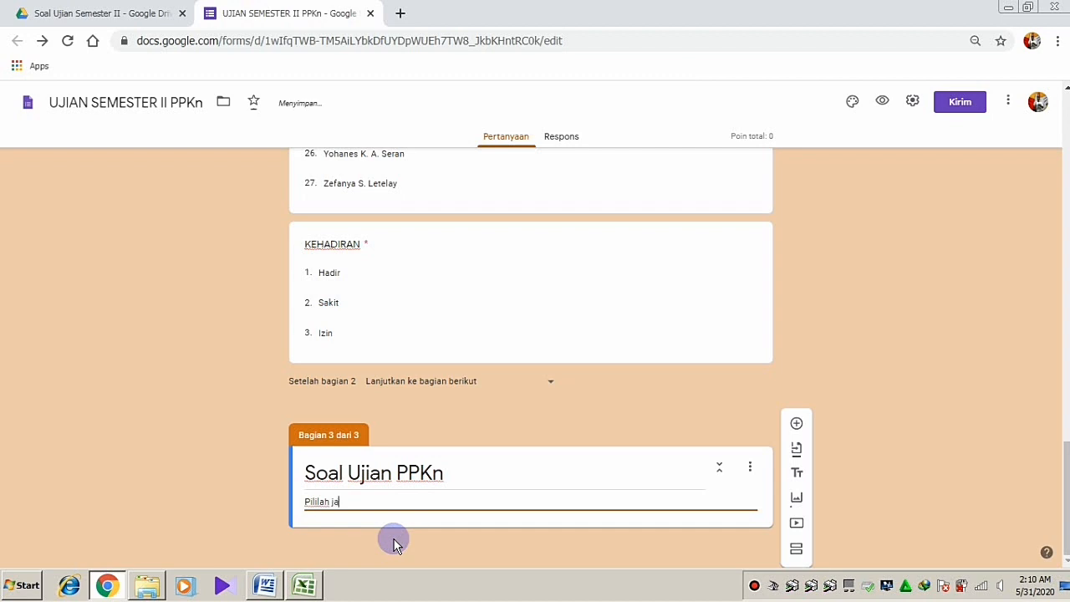
type("waban yang")
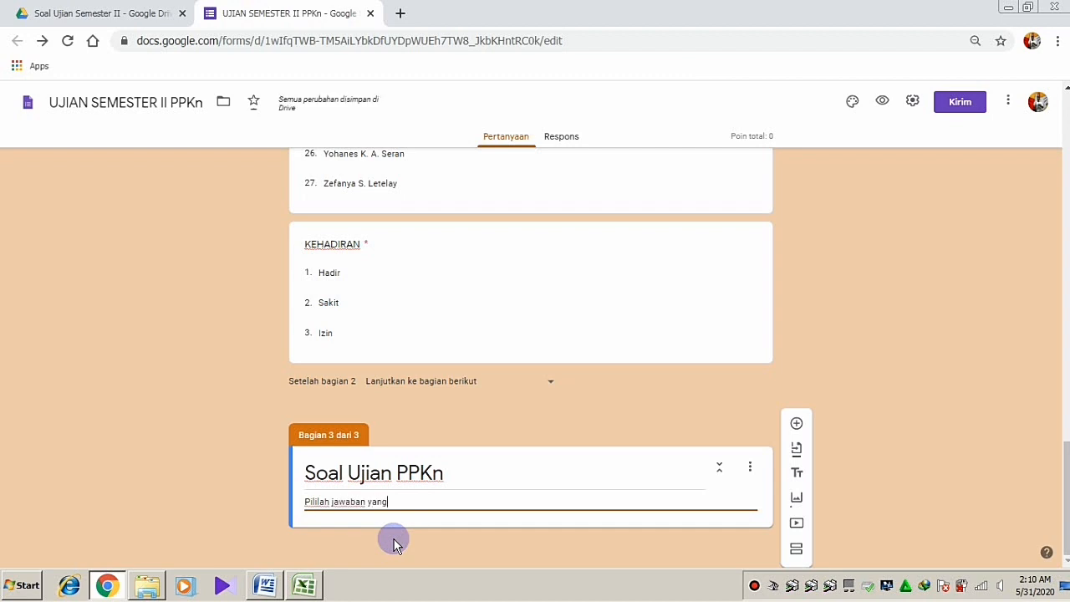
type(" diang")
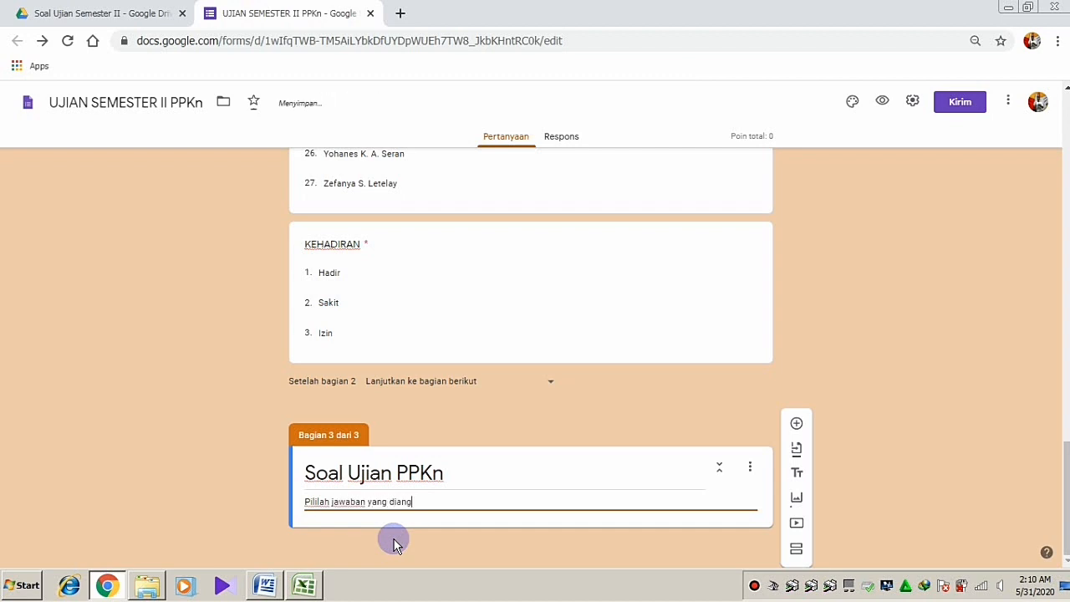
type("gap palin")
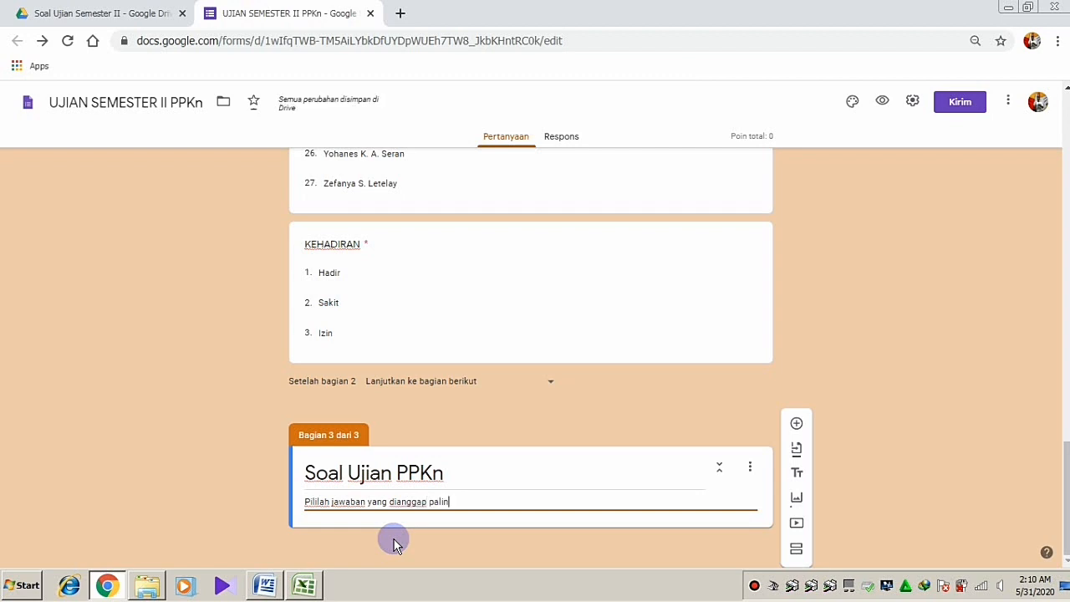
type("g benar!")
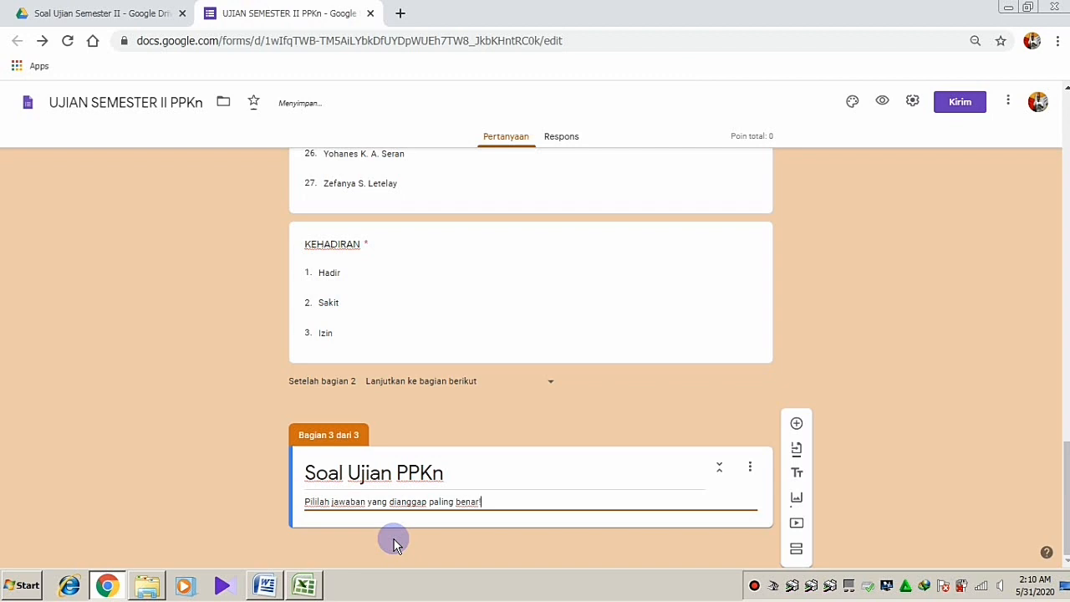
Add a blank first question to the Soal Ujian PPKn section, then bring up the Word questions document
left_click(796, 426)
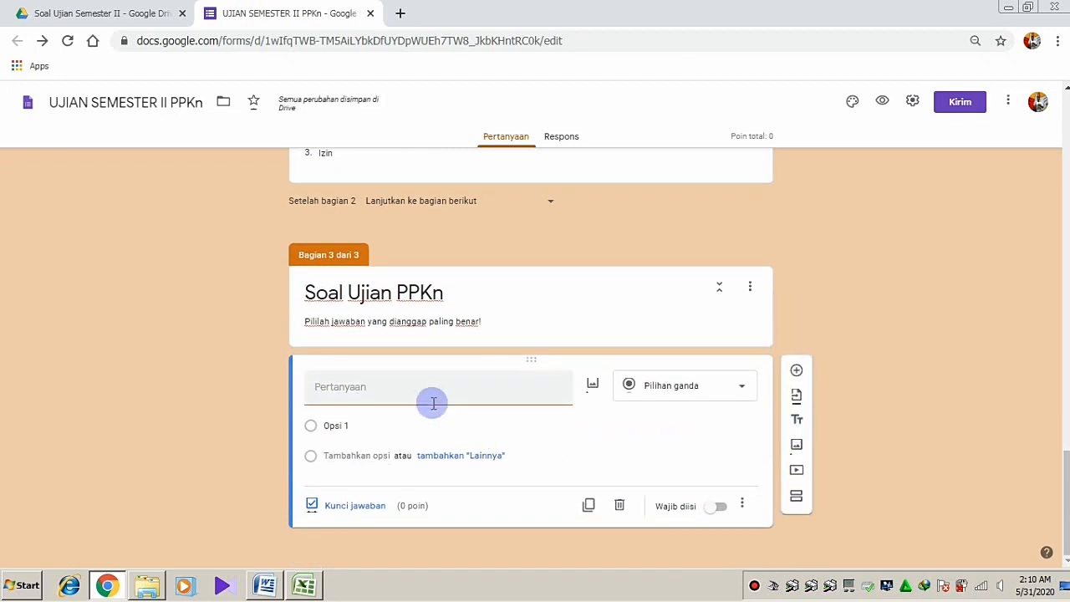
left_click(393, 390)
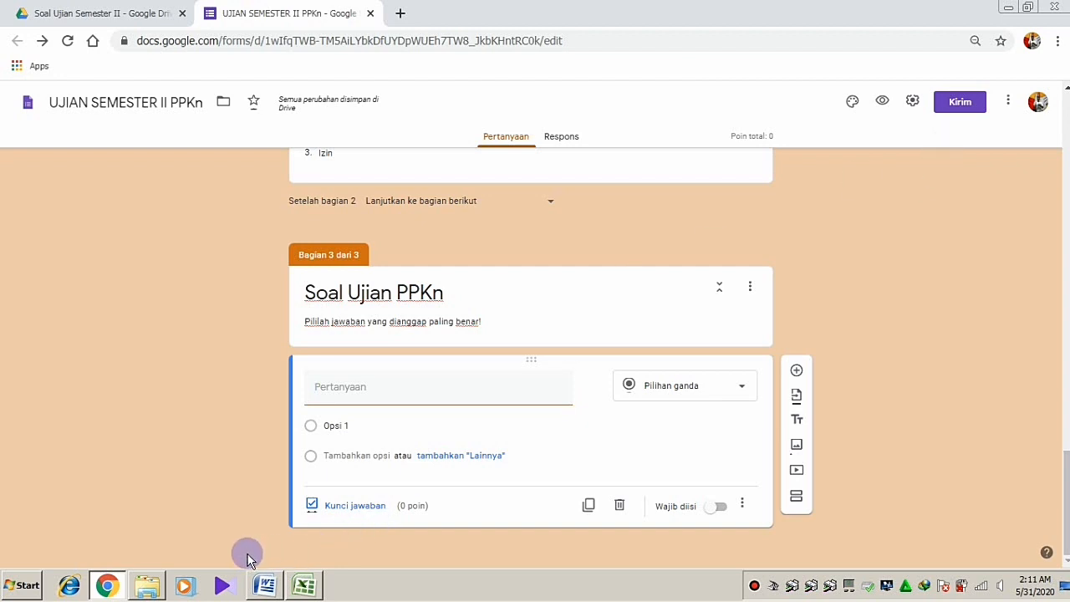
left_click(264, 585)
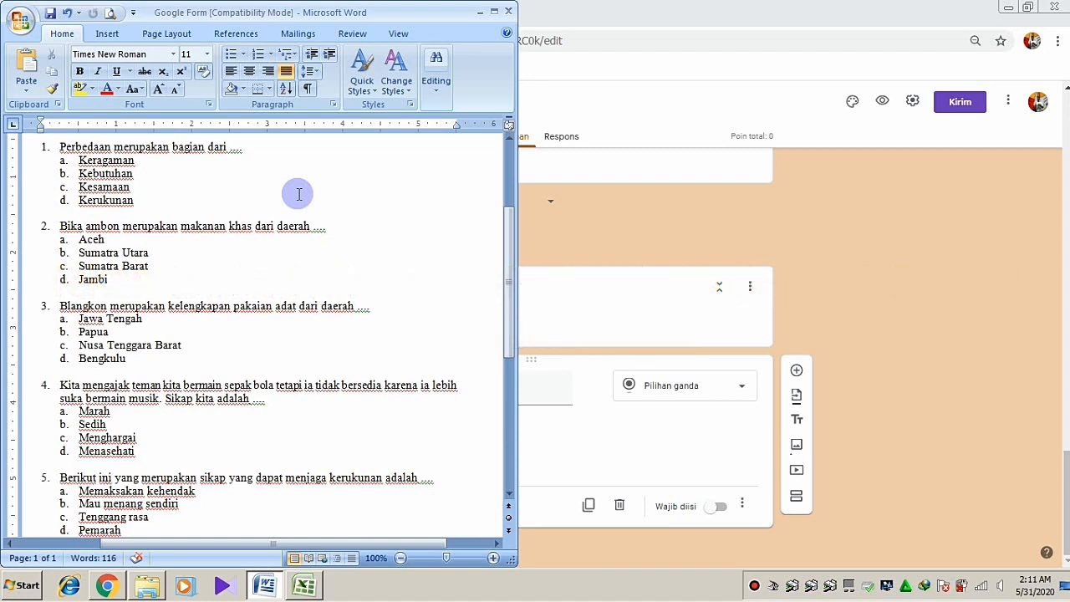
Scroll the Word 'Google Form' document down to question 5
scroll(297, 194, "down", 3)
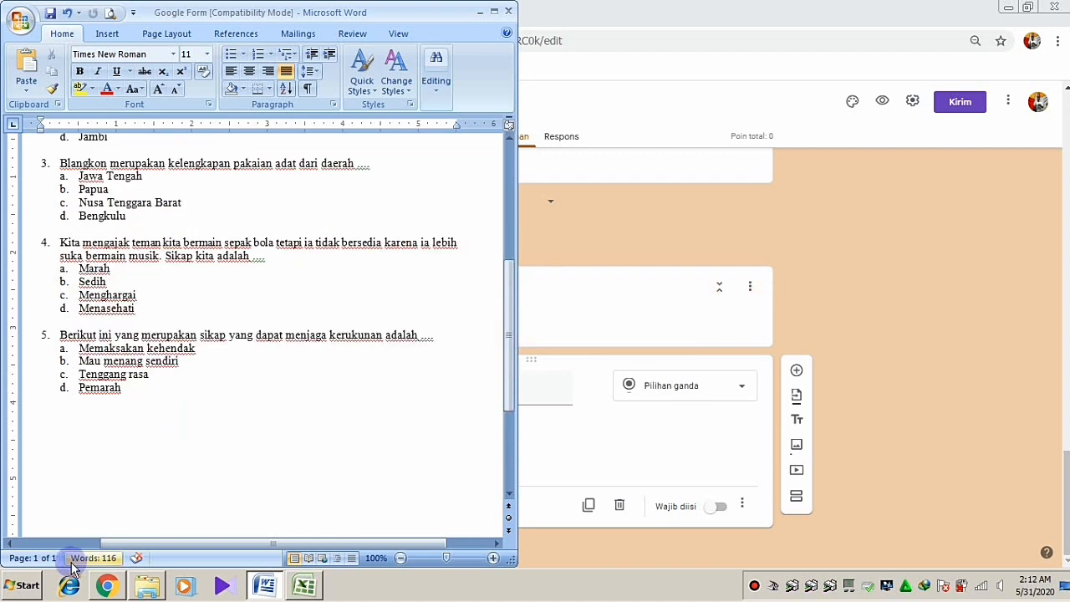
Launch Paint and paste the questions screenshot with question 1 at the top-left
left_click(23, 588)
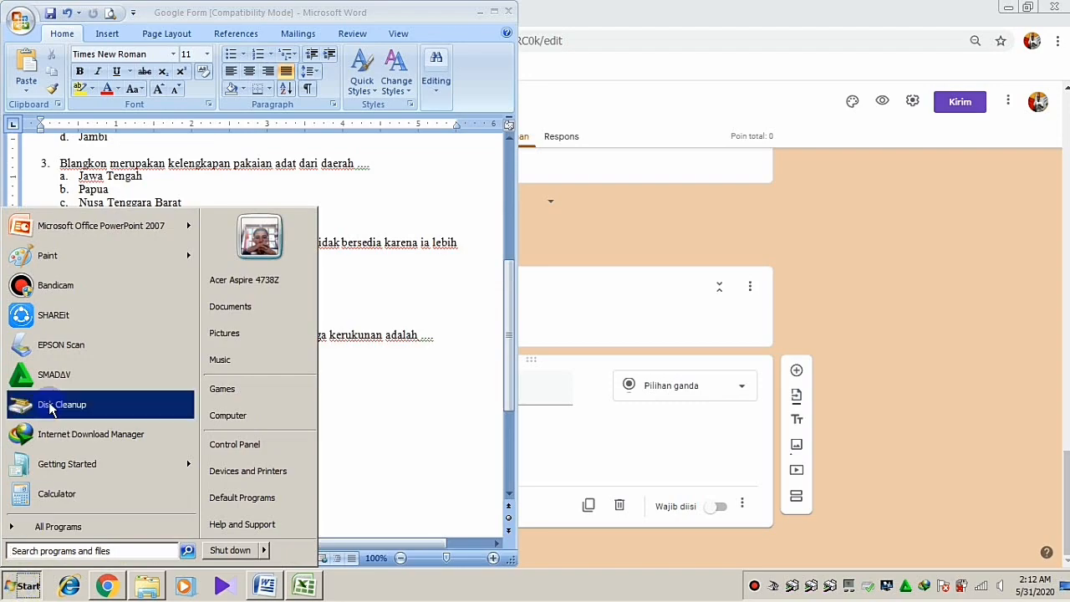
mouse_move(46, 262)
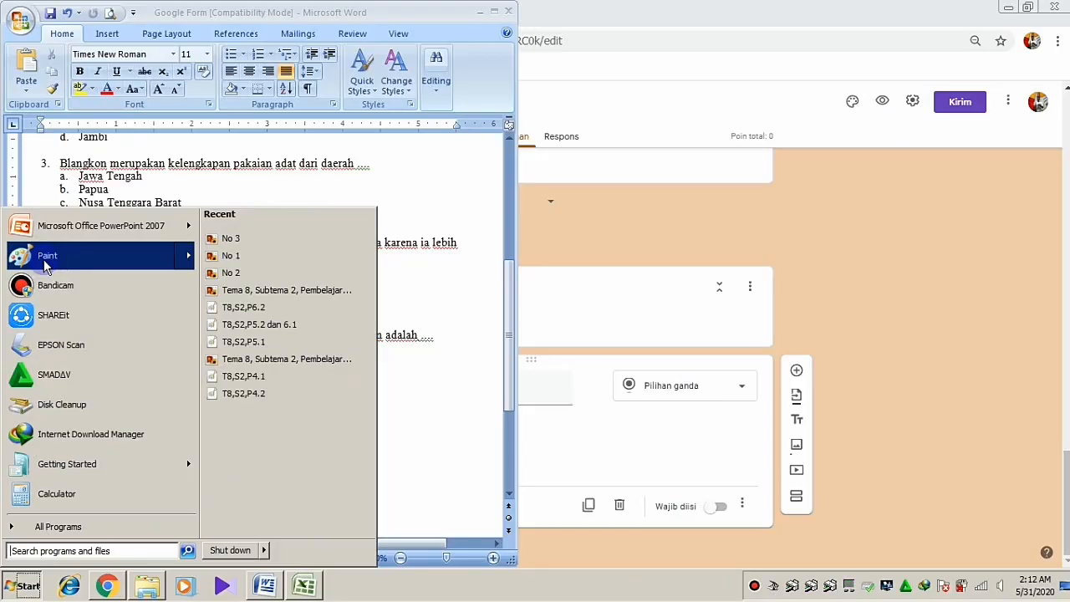
left_click(46, 262)
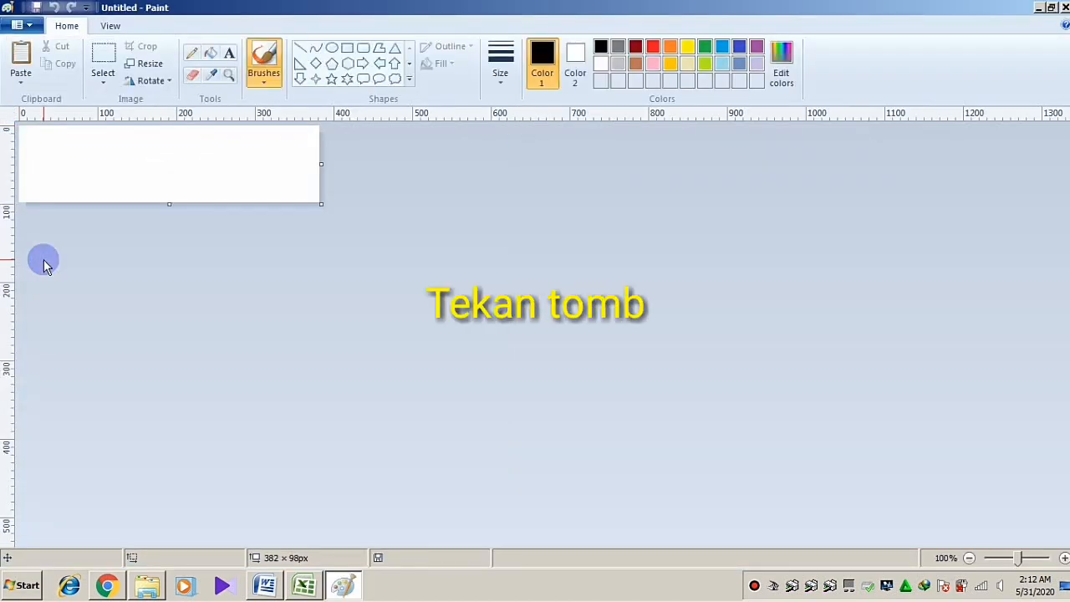
key("ctrl+v")
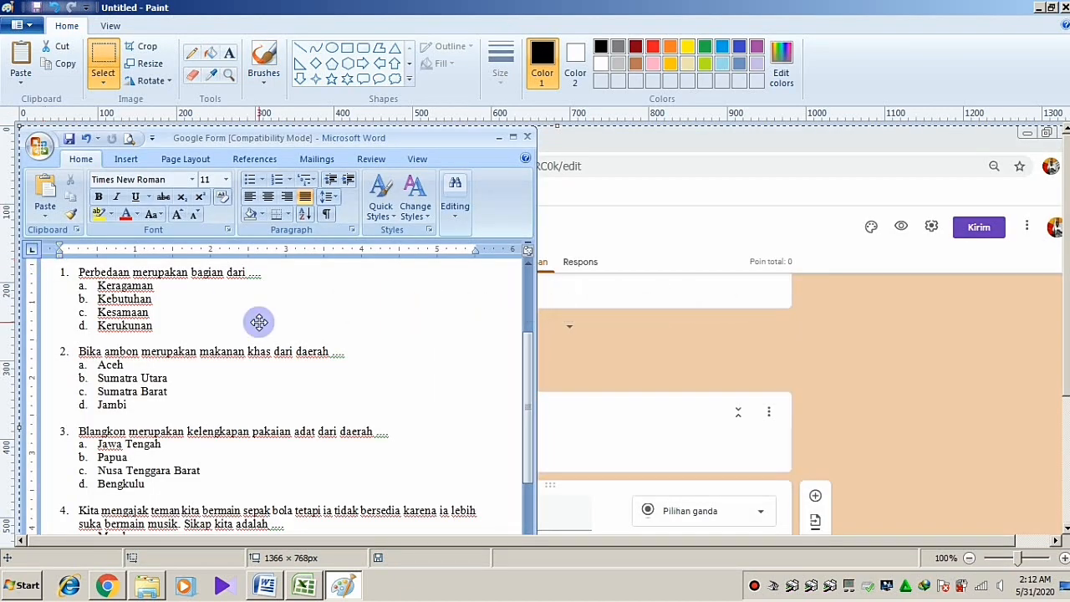
mouse_move(234, 364)
left_mouse_down()
mouse_move(211, 235)
mouse_move(182, 227)
left_mouse_up()
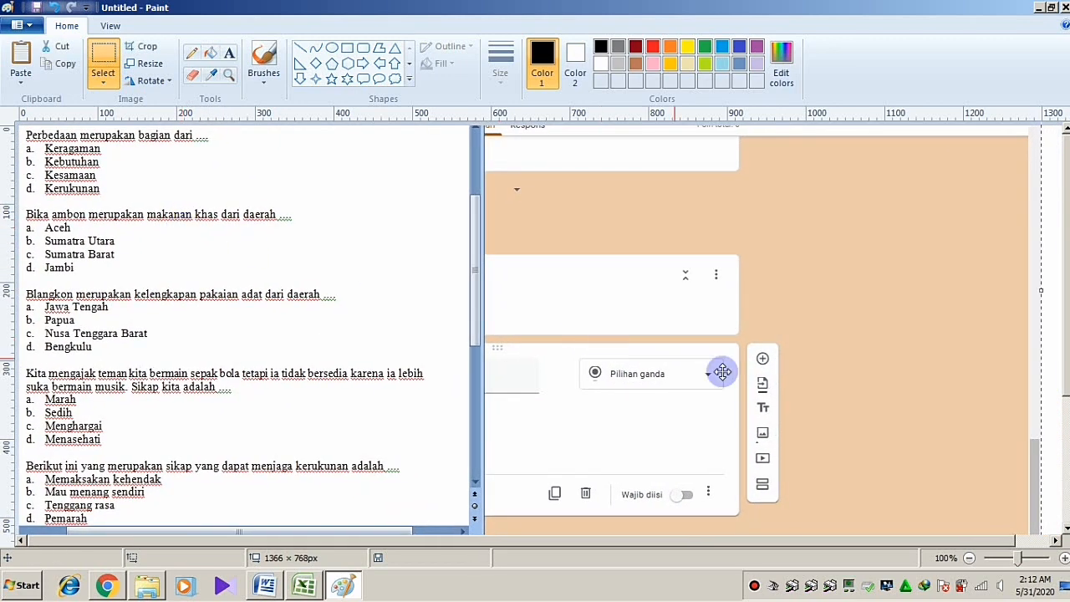
Trim the canvas to about 246 × 100 px around question 1 and its options a–d
left_click(968, 558)
left_click_drag(556, 426, 119, 166)
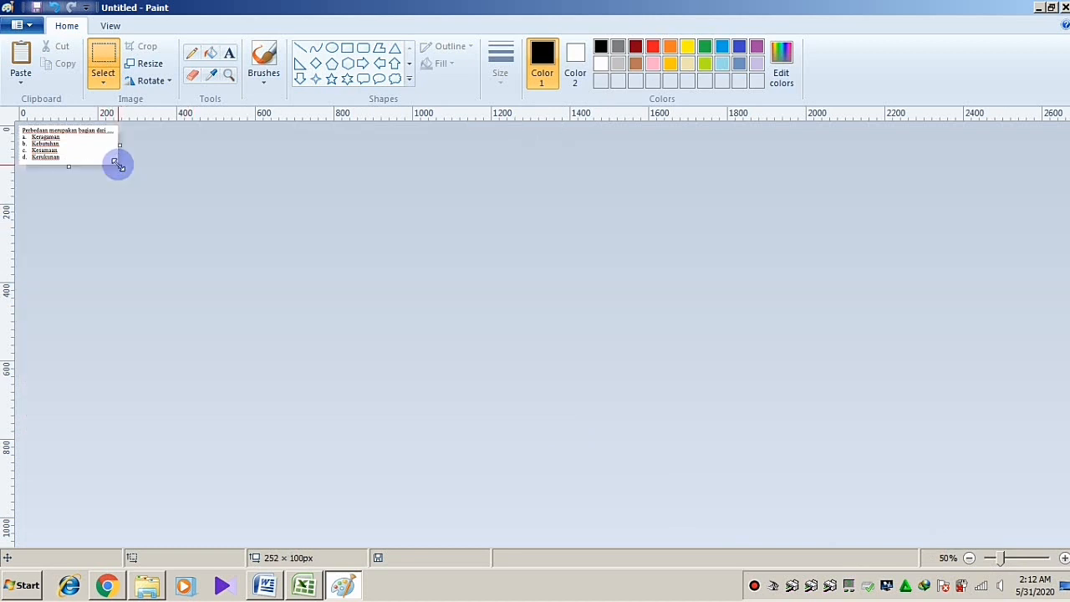
left_click(1064, 558)
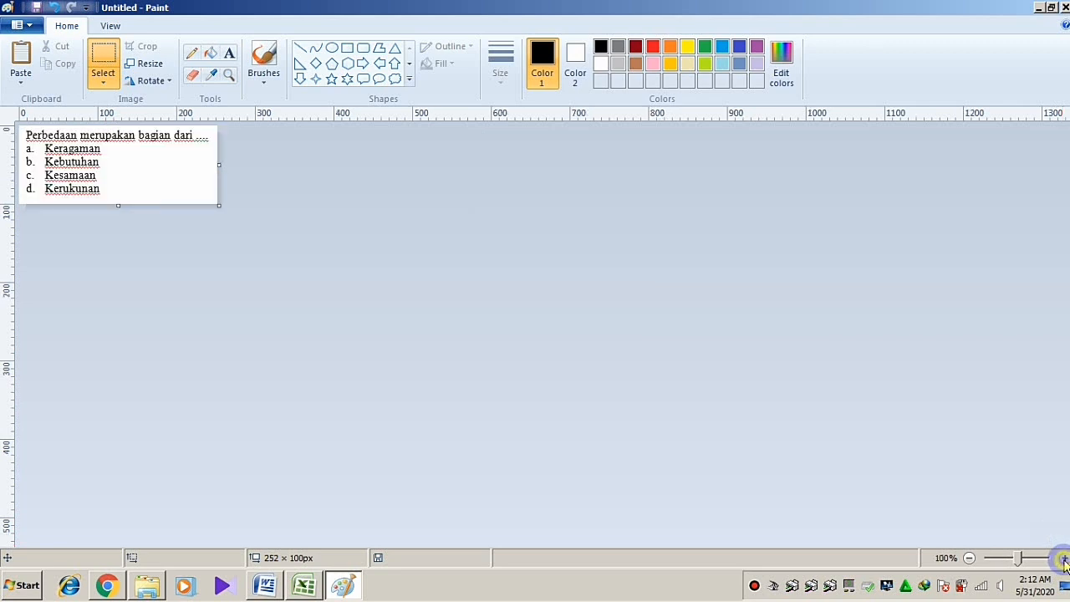
left_click(1064, 557)
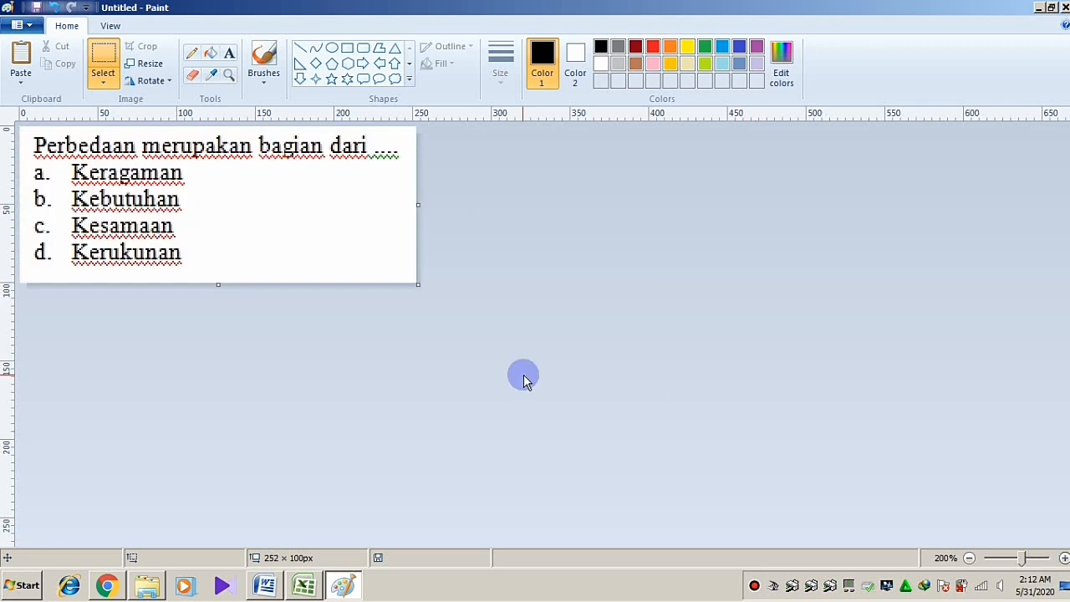
left_click_drag(418, 206, 407, 207)
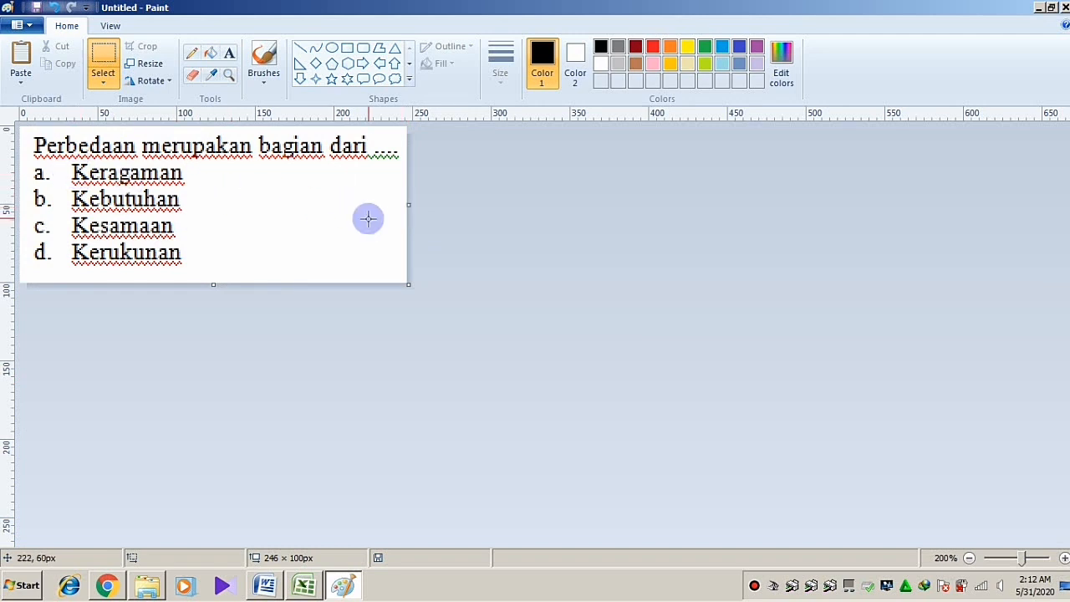
Save the question 1 image as No 1, overwriting the existing file
key("ctrl+s")
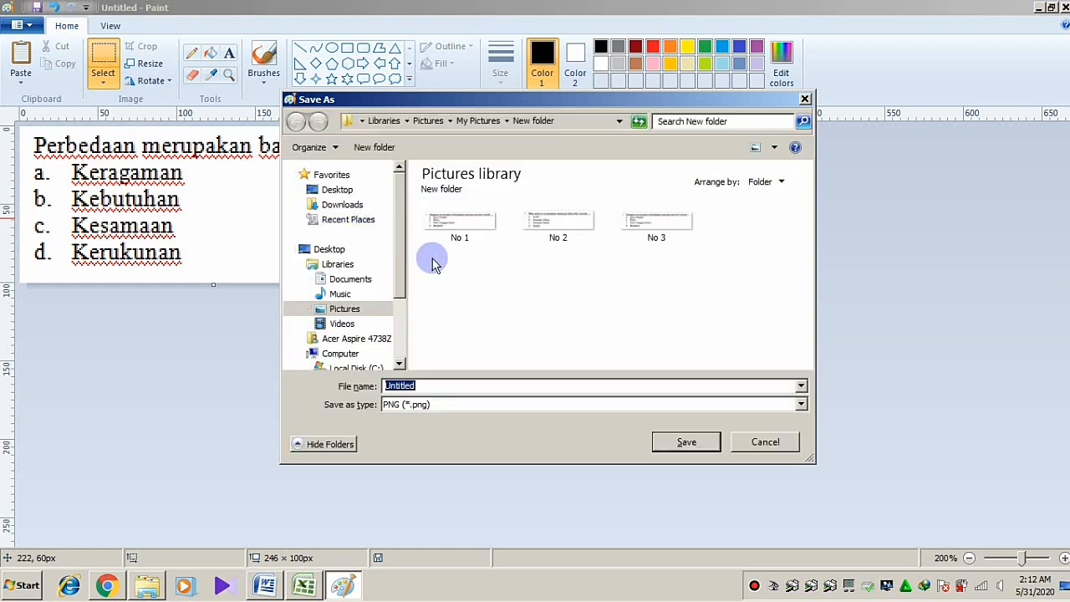
left_click(453, 222)
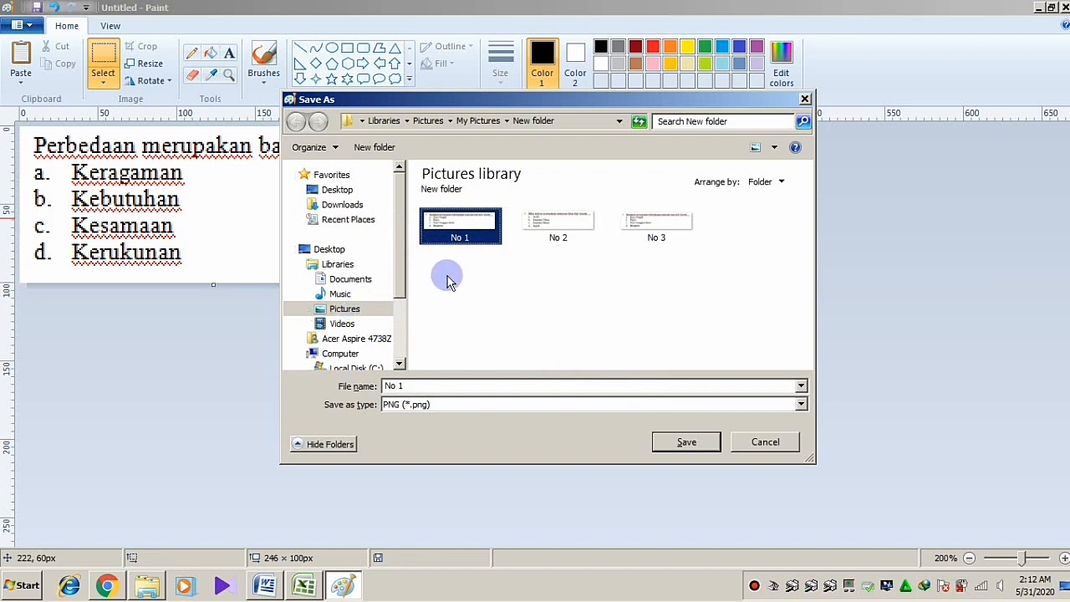
left_click(692, 443)
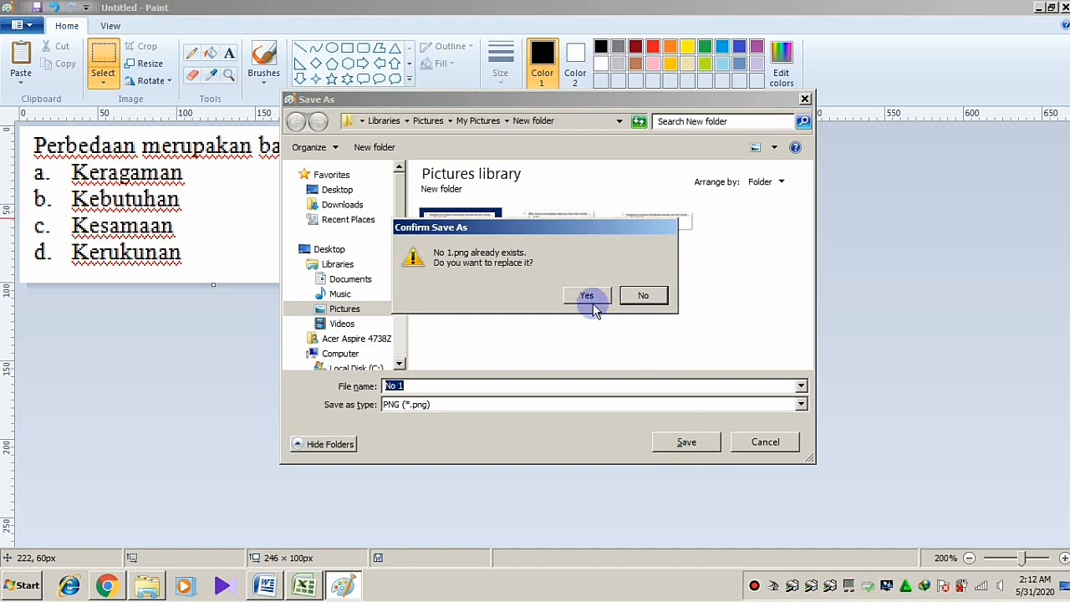
left_click(587, 295)
Paste the screenshot again and crop the canvas to just the Blangkon question
left_click(25, 67)
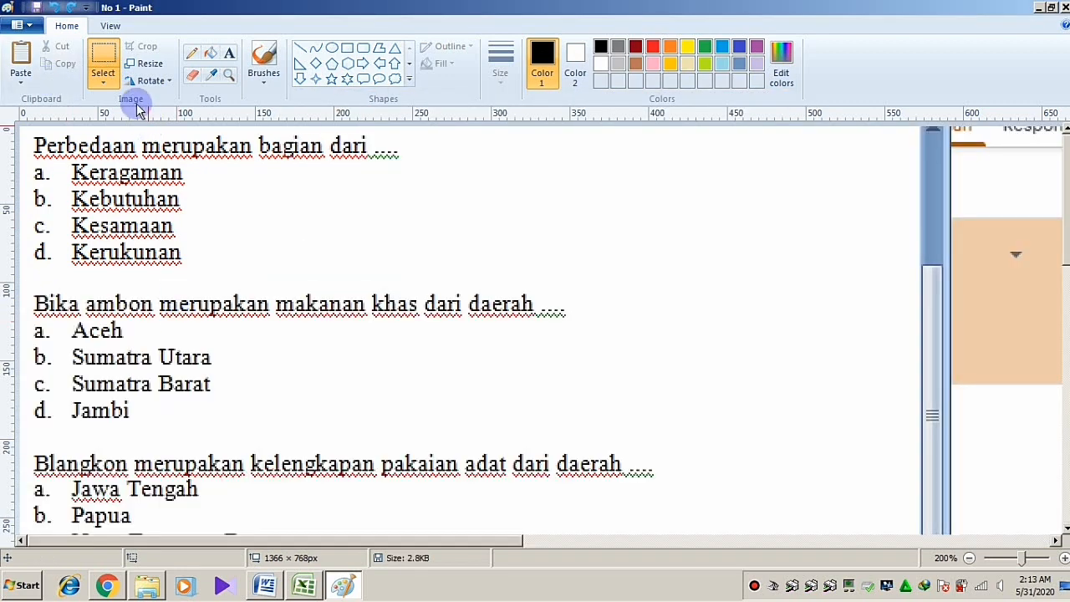
left_click(106, 87)
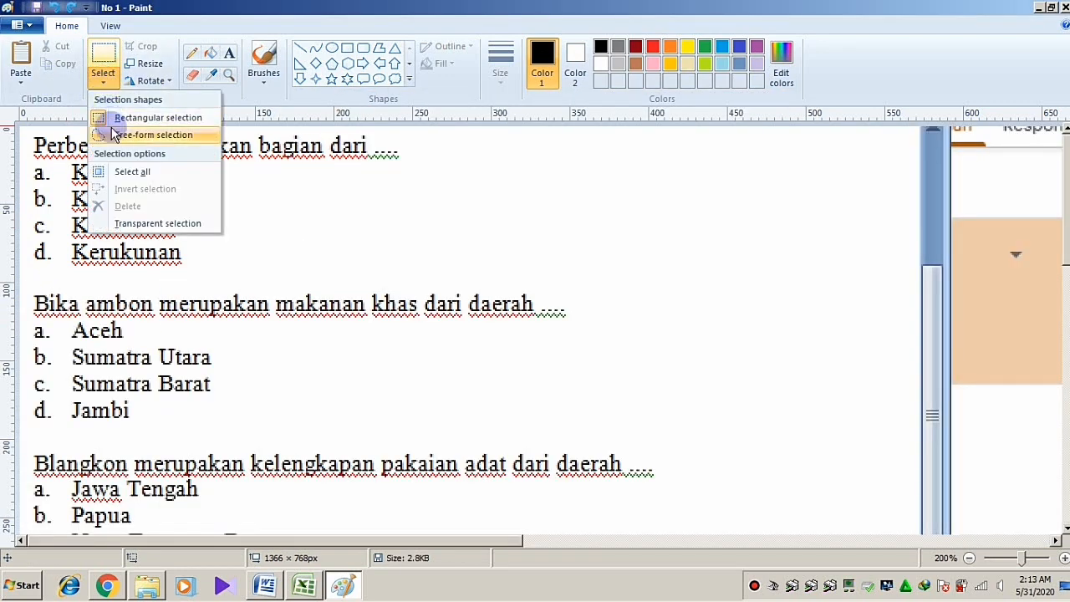
left_click(107, 171)
left_click_drag(149, 326, 150, 196)
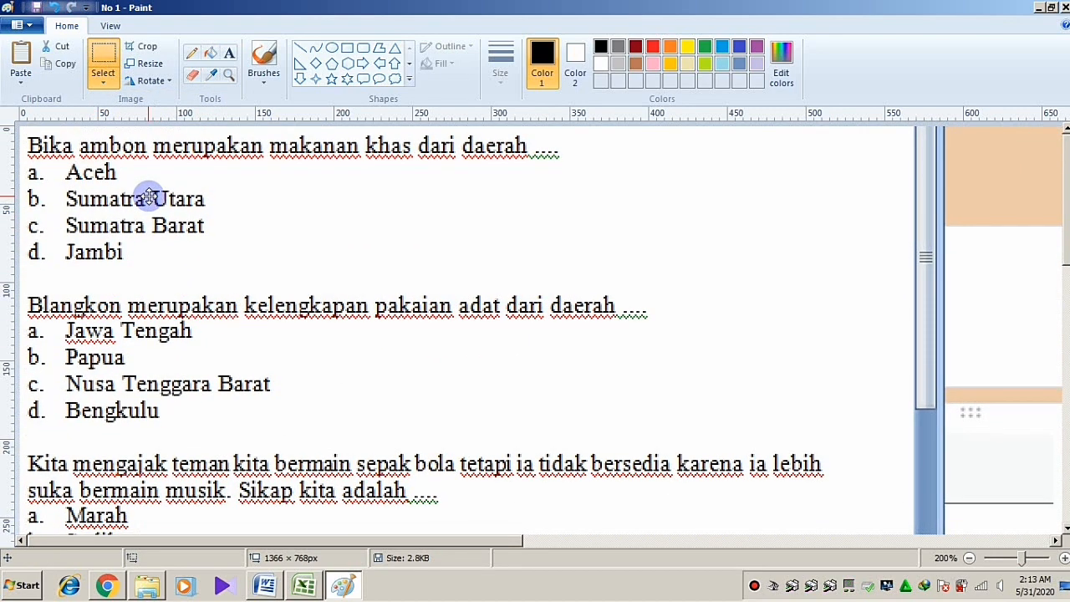
left_click(968, 559)
left_click(968, 558)
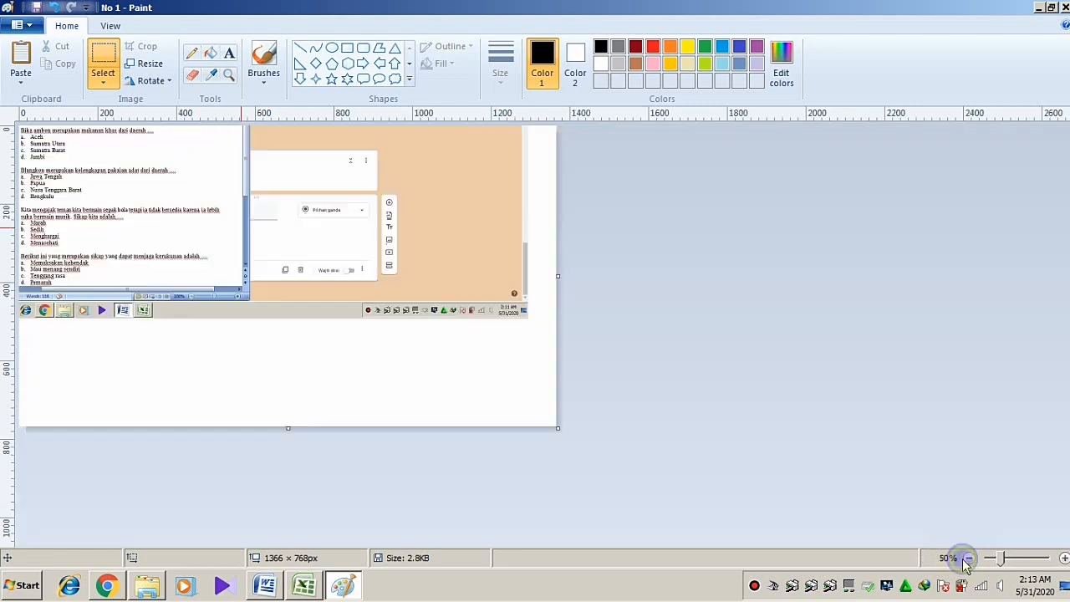
left_click_drag(559, 429, 179, 203)
left_click(102, 81)
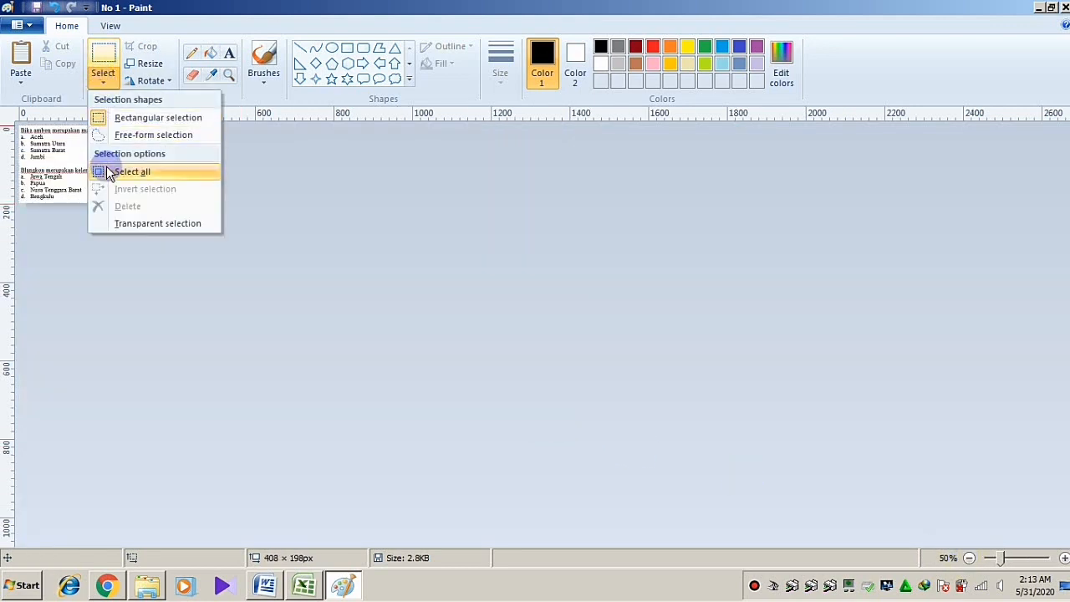
left_click(143, 172)
left_click_drag(100, 182, 97, 148)
left_click_drag(99, 204, 96, 165)
Save the Blangkon question image as No 2, overwriting the existing file
left_click(18, 24)
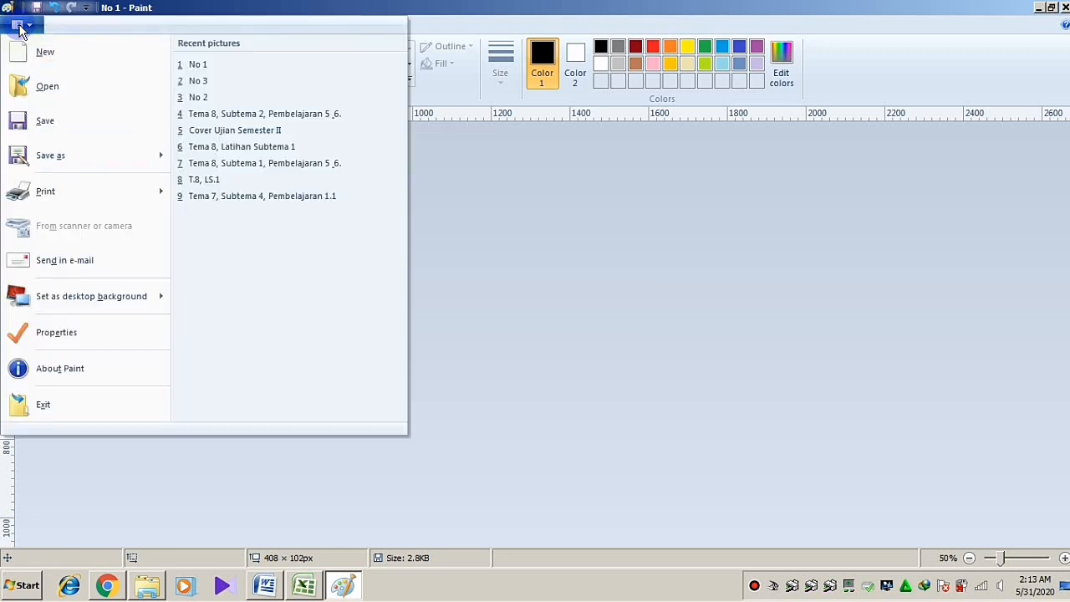
left_click(43, 157)
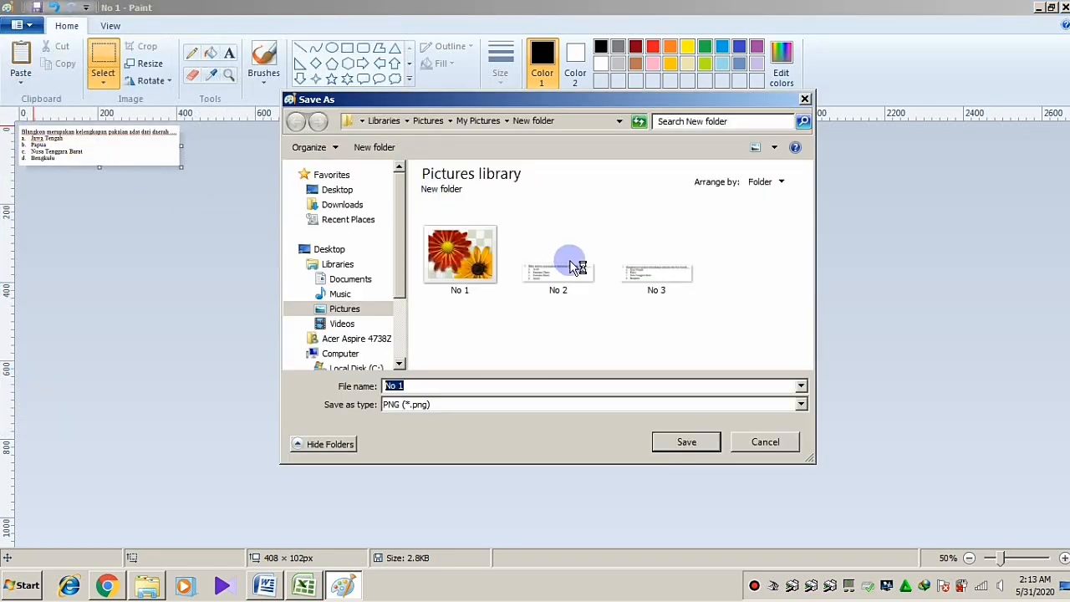
left_click(567, 261)
left_click(677, 441)
left_click(593, 298)
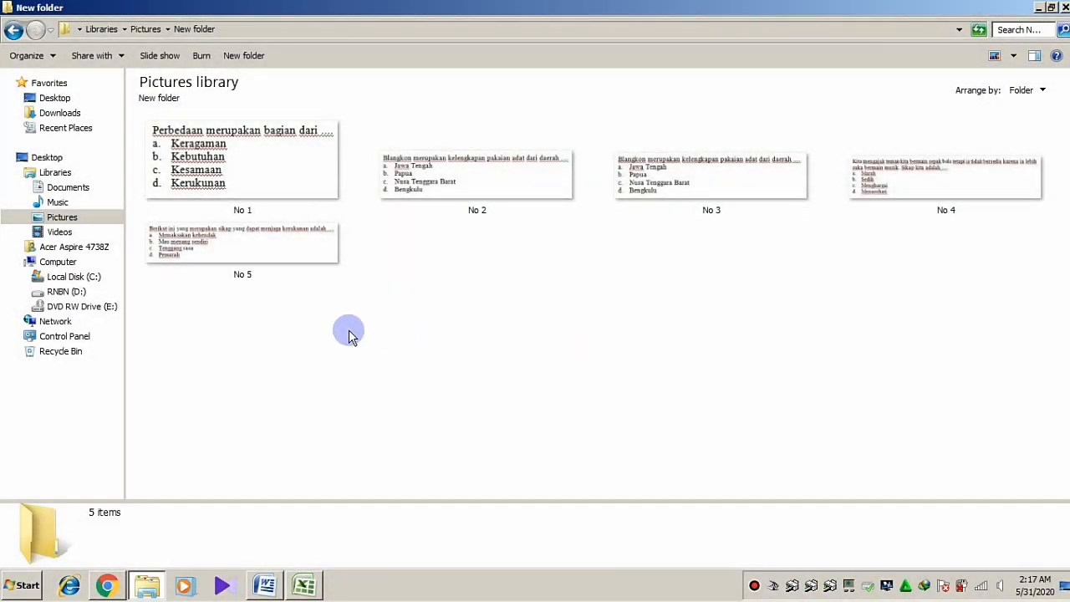
Review images No 1–No 5 in New folder, then return to the form's empty question field
left_click(202, 297)
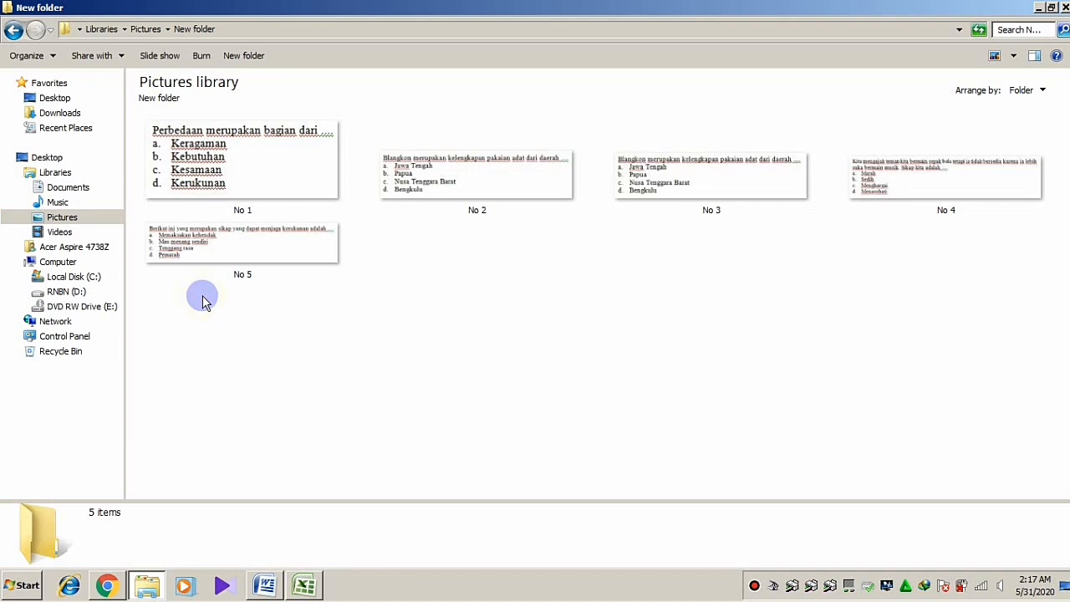
left_click_drag(203, 297, 984, 179)
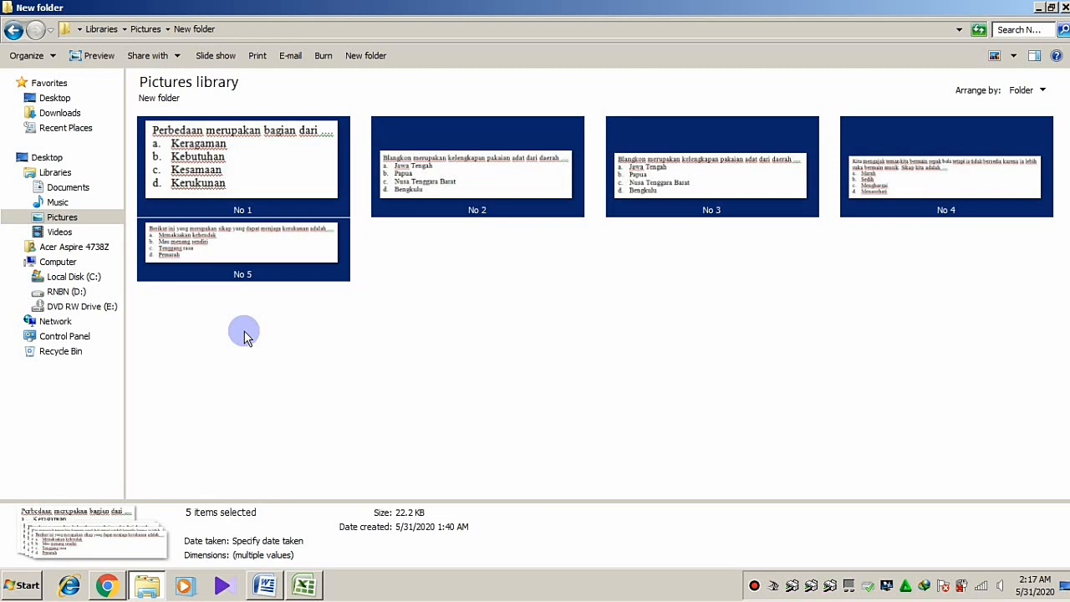
left_click(244, 335)
left_click_drag(228, 302, 988, 157)
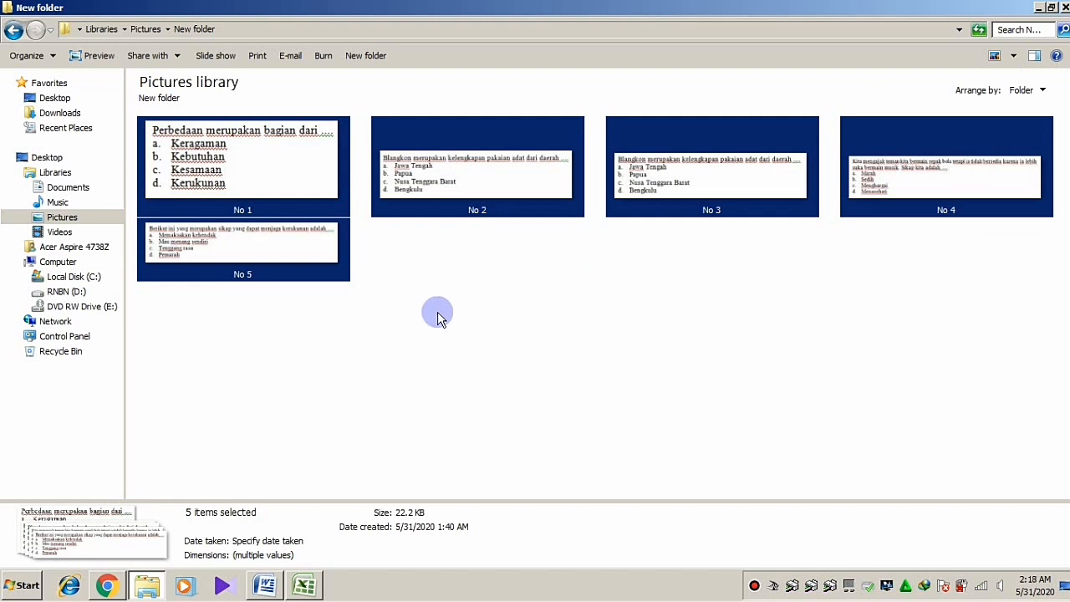
left_click(311, 326)
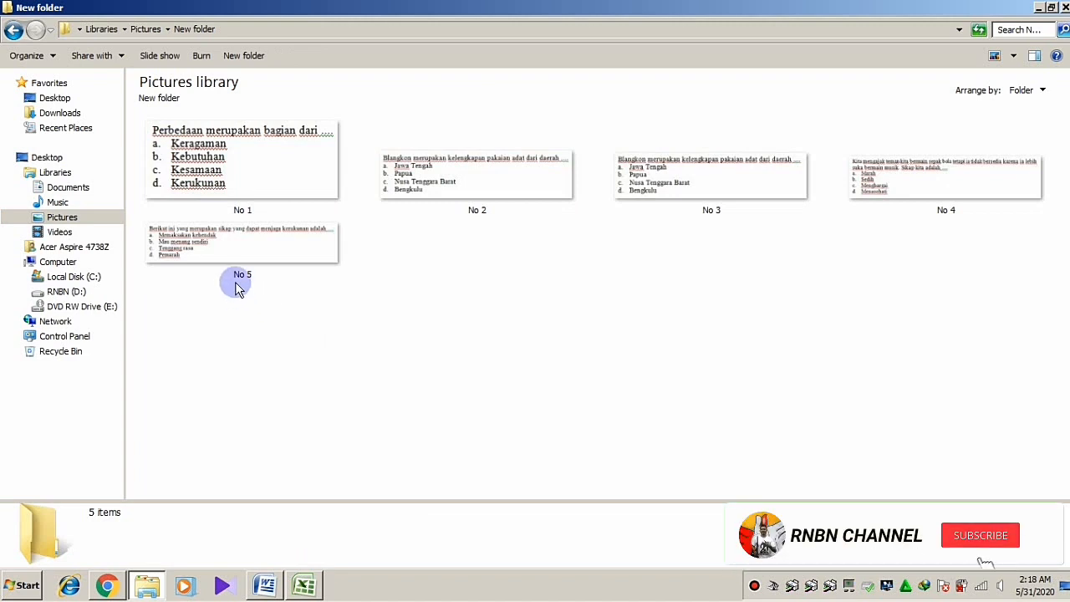
left_click_drag(214, 287, 964, 161)
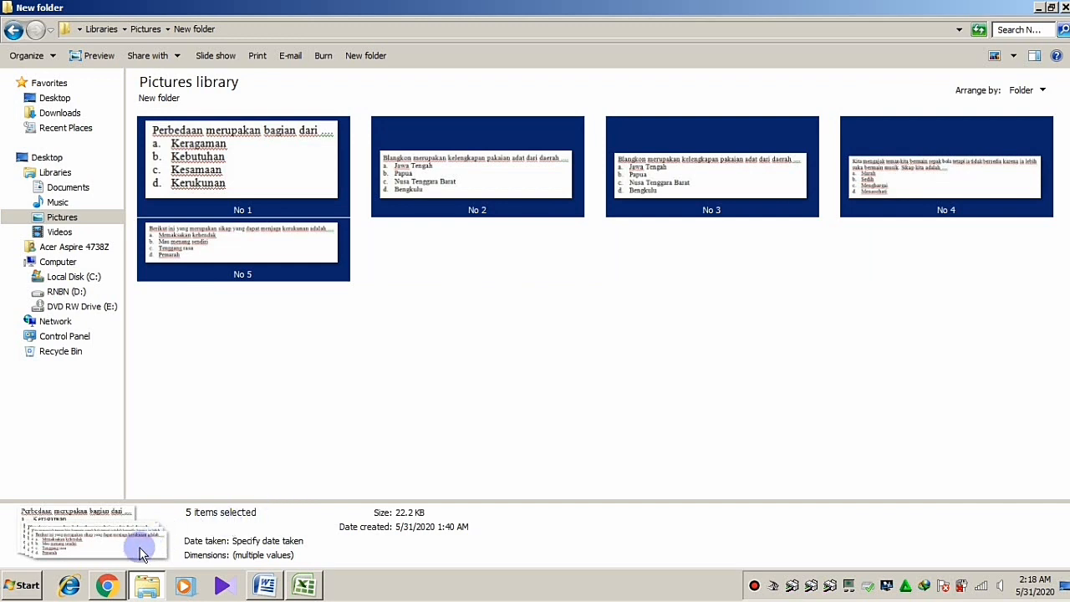
left_click(108, 585)
left_click(428, 383)
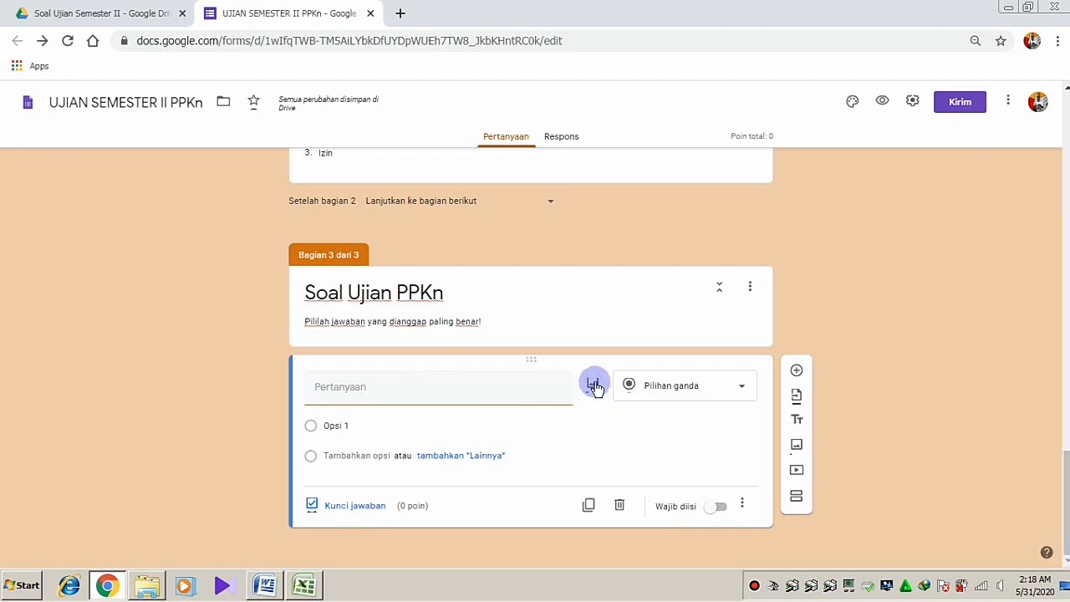
Upload the No 1 image from New folder into the question and enlarge it slightly
left_click(592, 386)
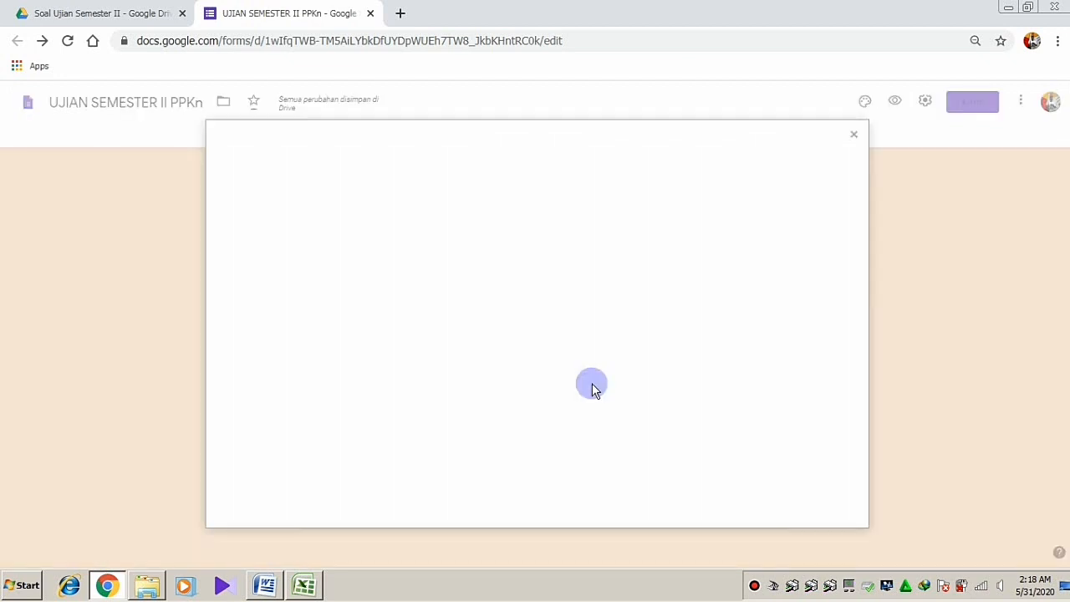
left_click(535, 404)
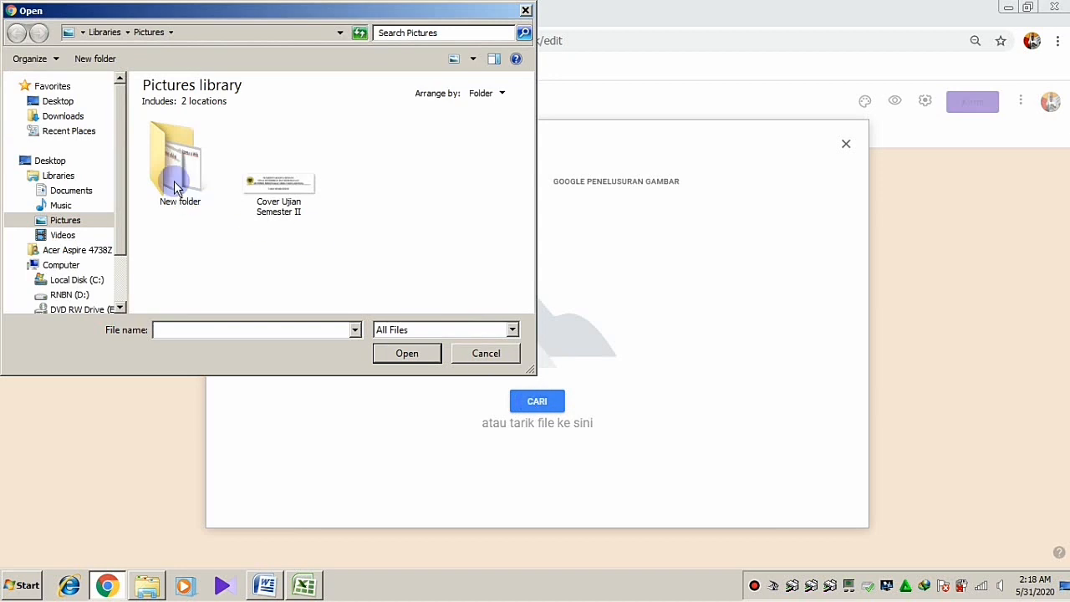
double_click(171, 173)
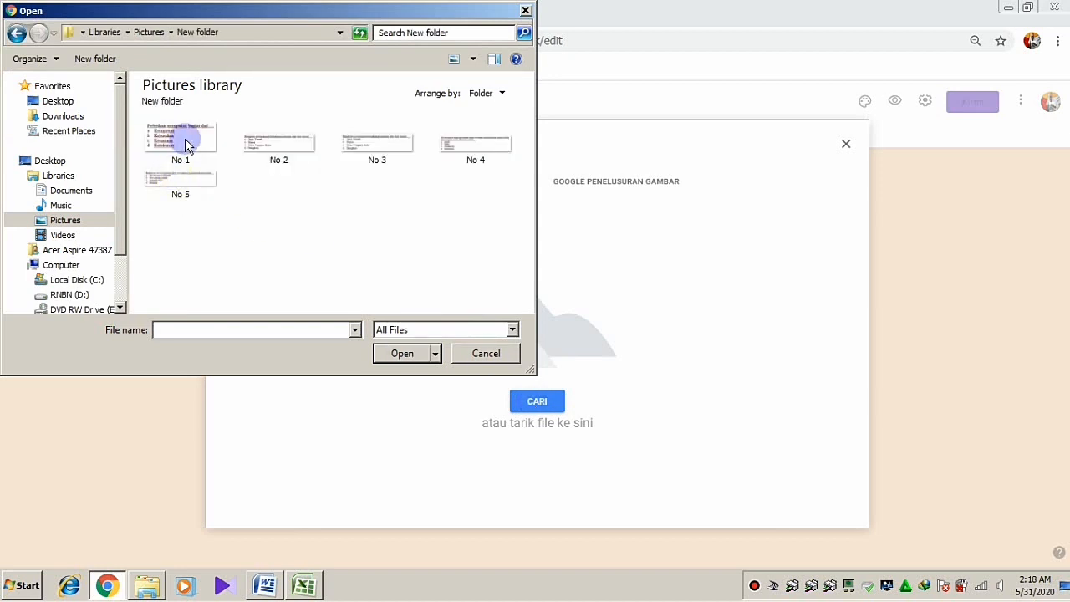
left_click(186, 145)
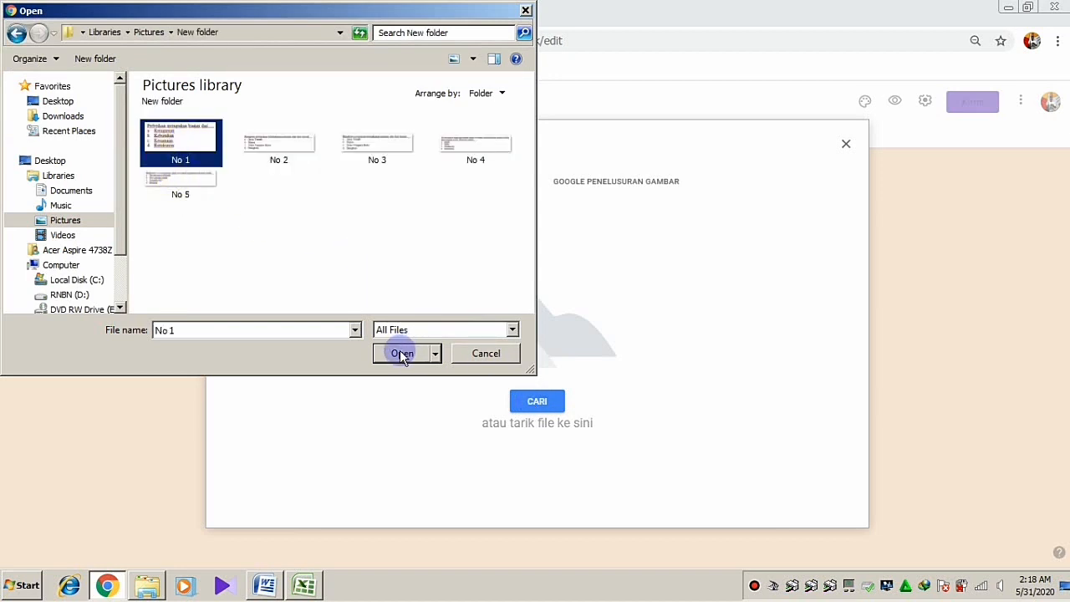
left_click(403, 354)
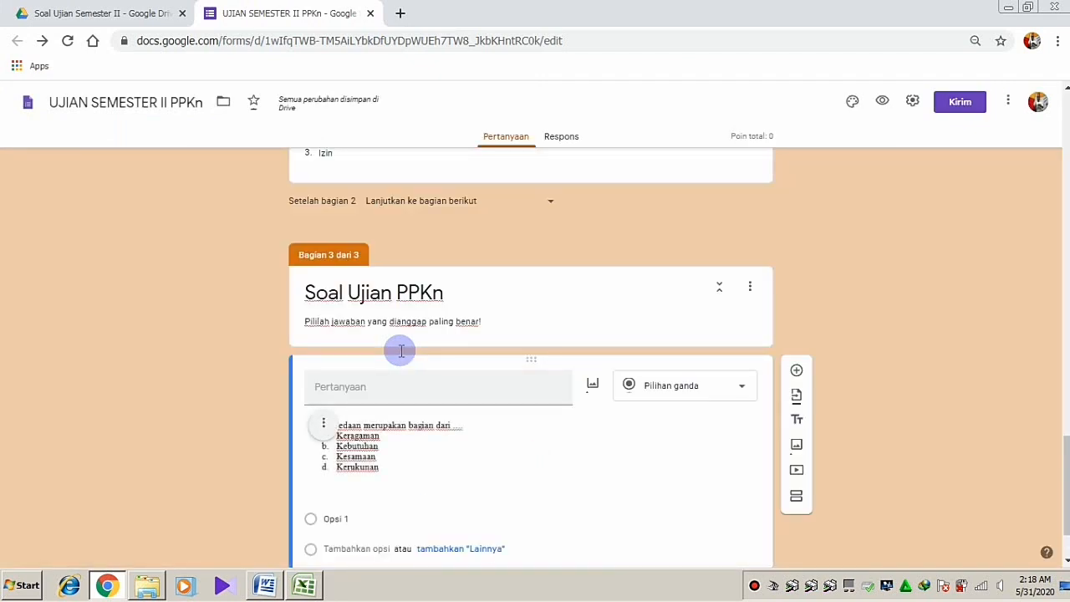
scroll(401, 351, "down", 2)
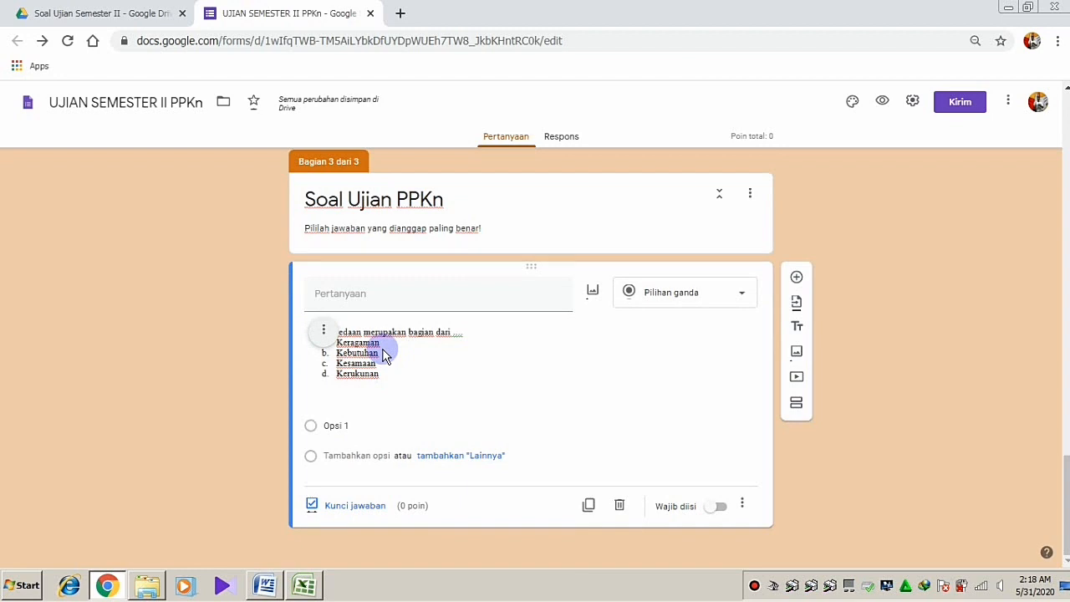
left_click(385, 354)
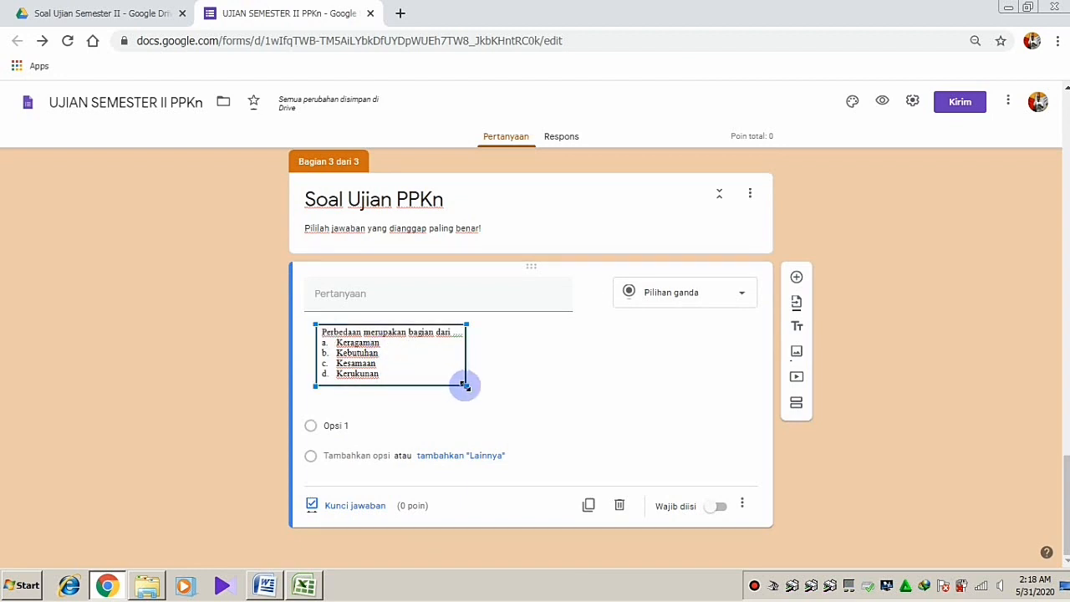
left_click_drag(466, 386, 493, 393)
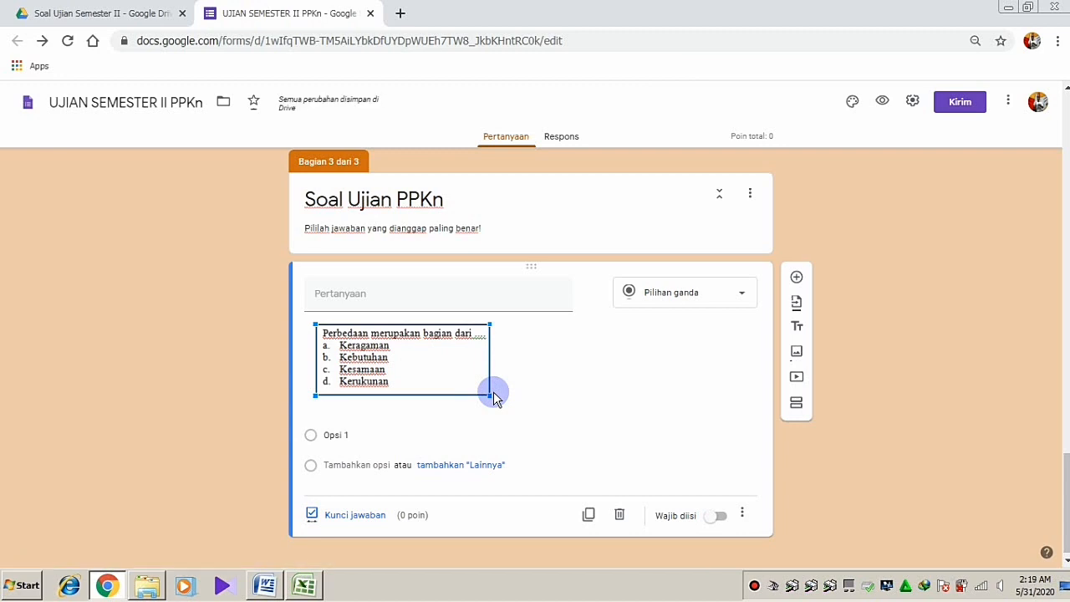
Make the image question a required drop-down
left_click(674, 292)
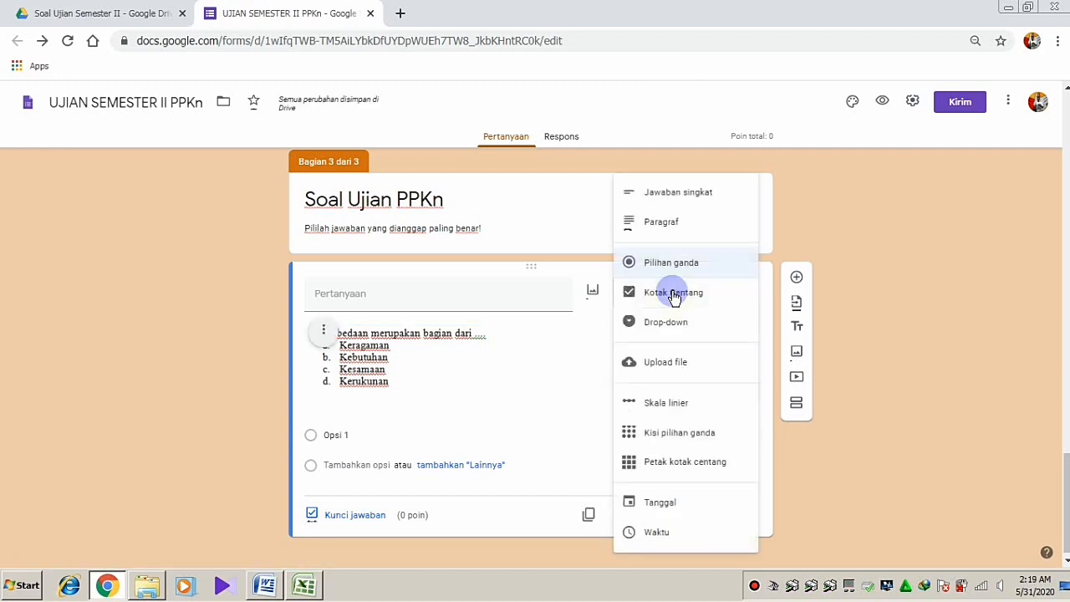
left_click(641, 321)
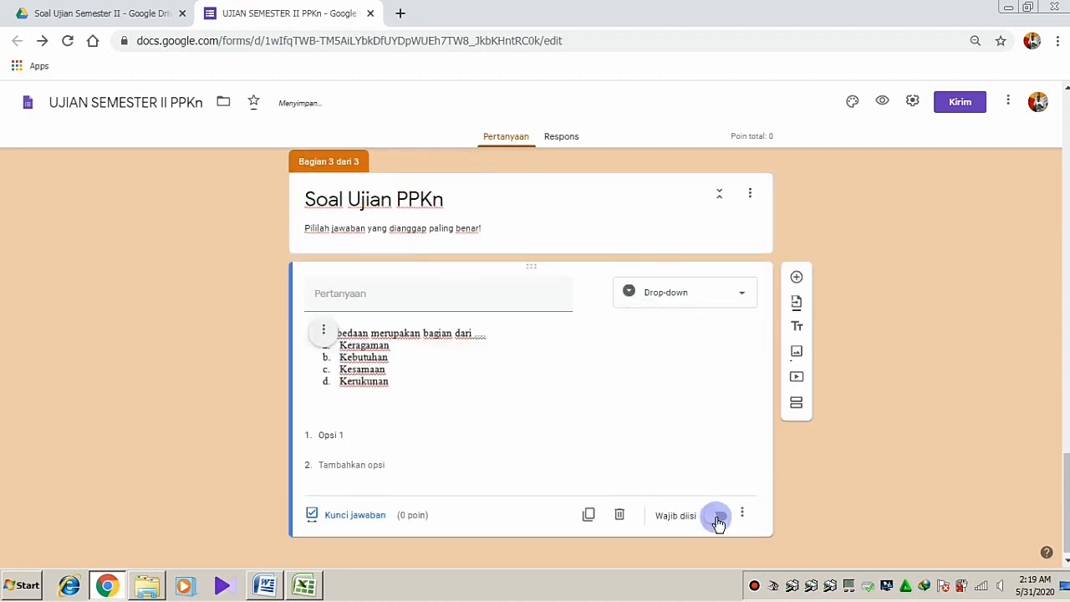
left_click(717, 518)
left_click(360, 435)
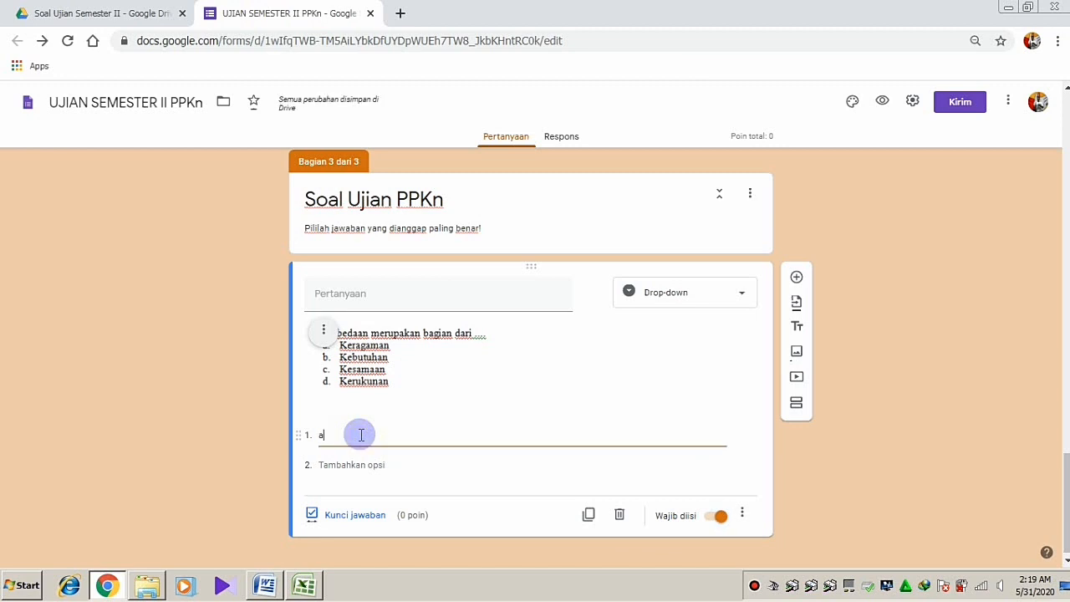
Enter the answer options a, b, c and d
key("Return")
type("a")
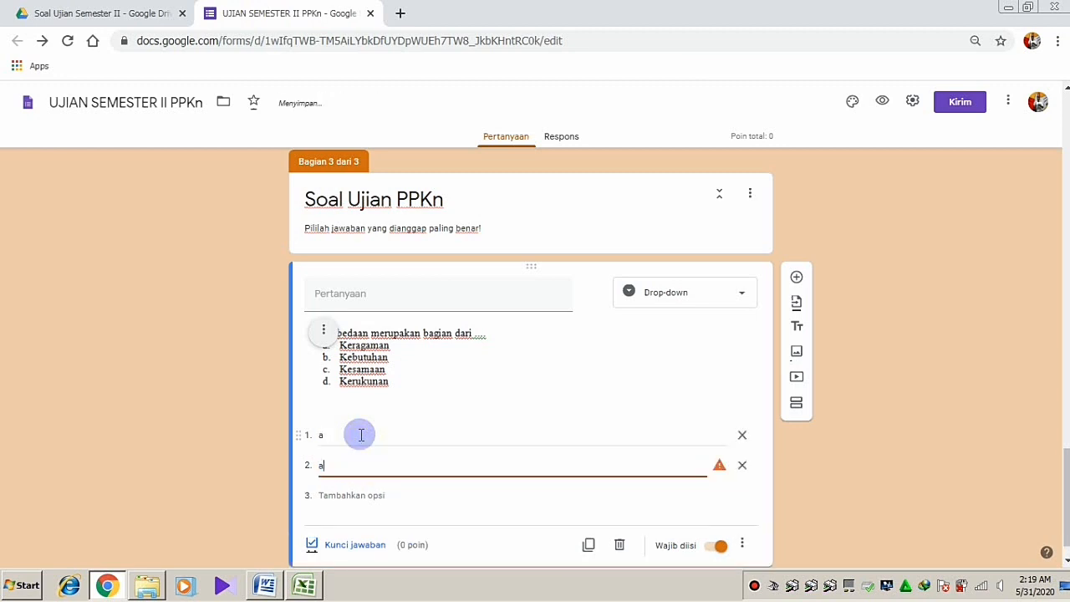
type("b")
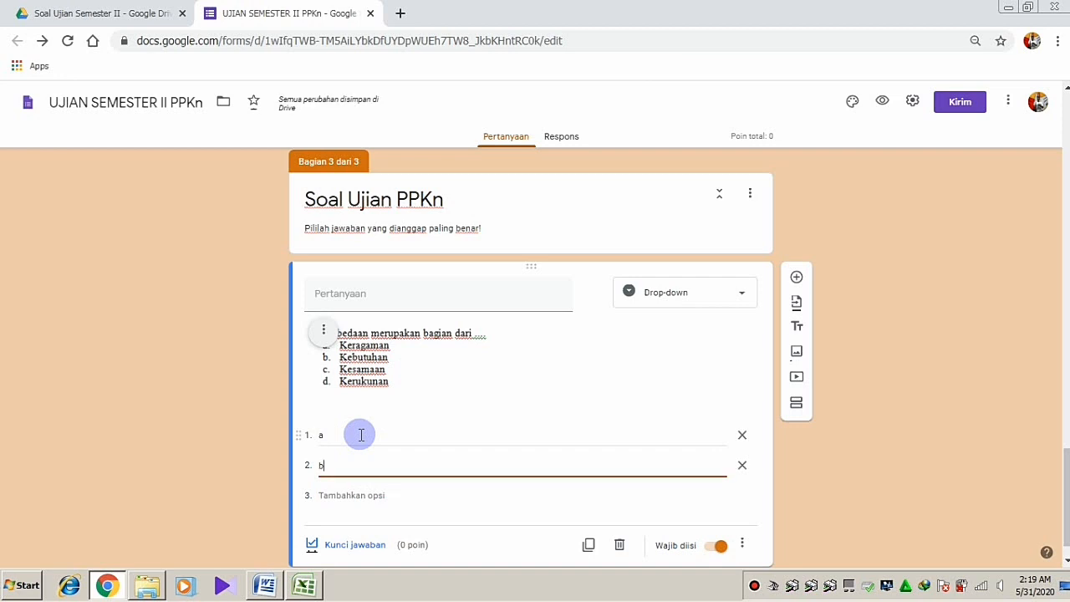
key("Return")
type("c")
key("Return")
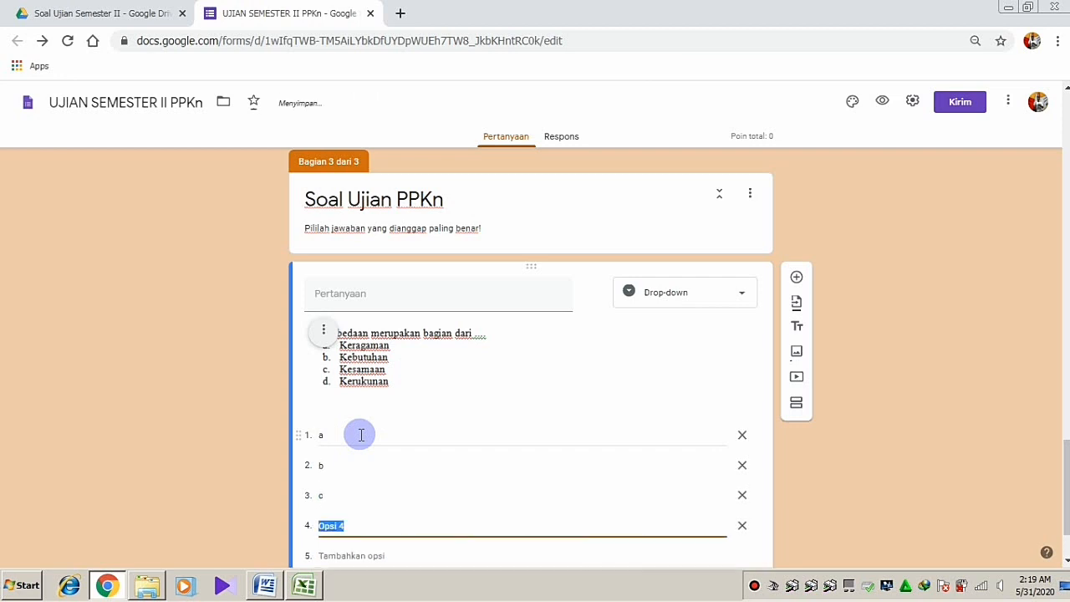
type("d")
scroll(360, 439, "down", 2)
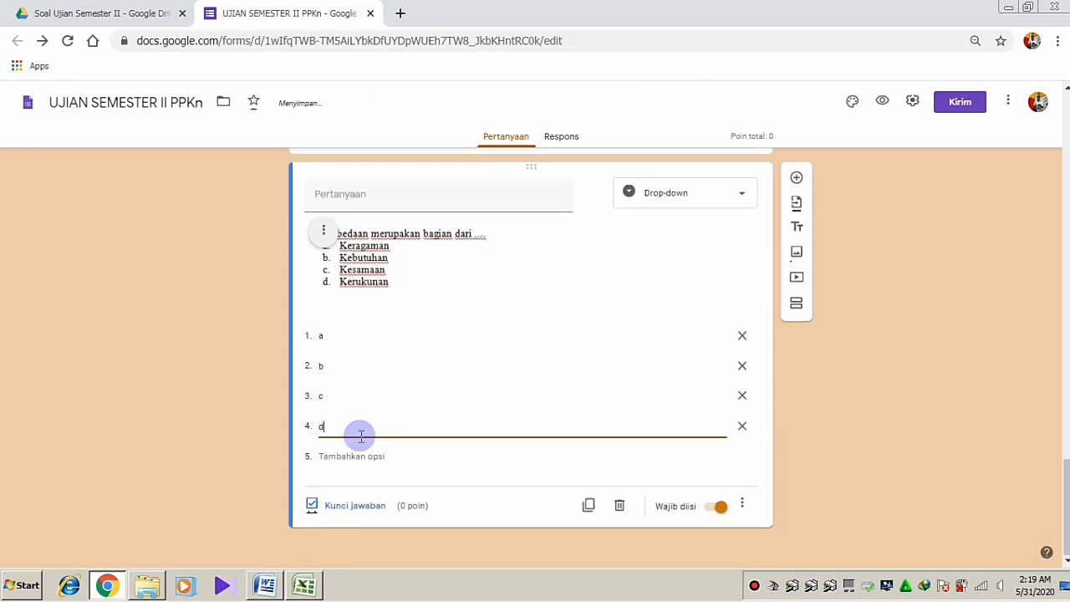
left_click(301, 305)
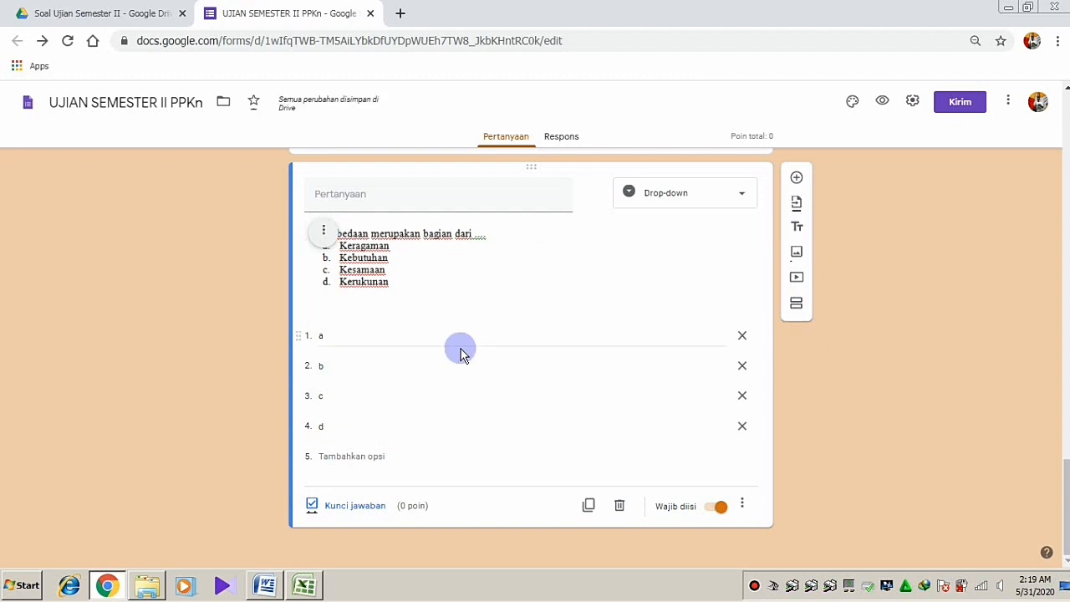
Key option a as correct for the Perbedaan question, worth 20 points, and make it required
left_click(344, 511)
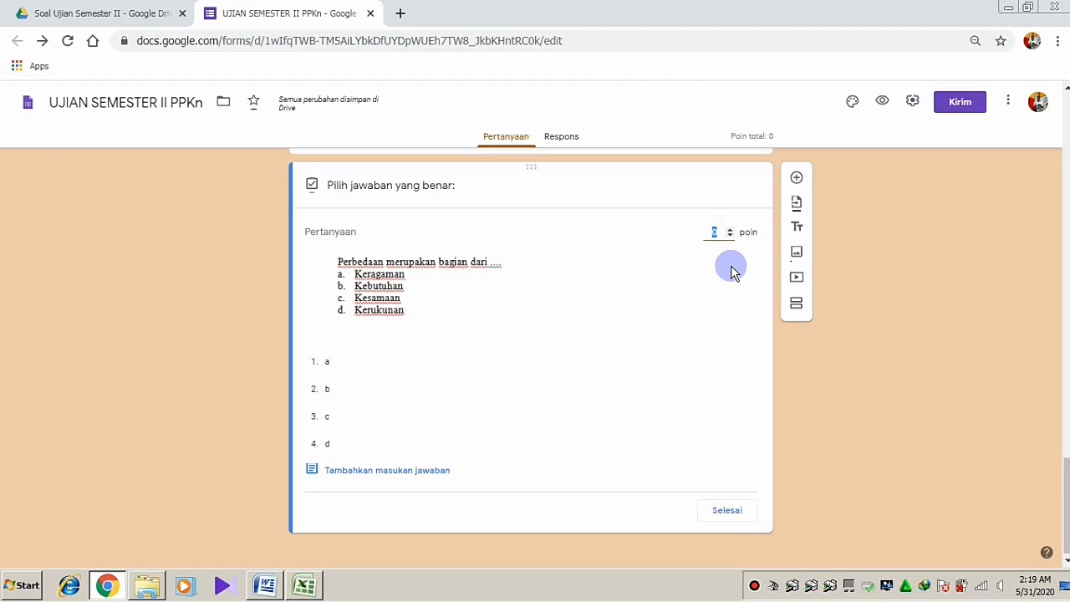
type("20")
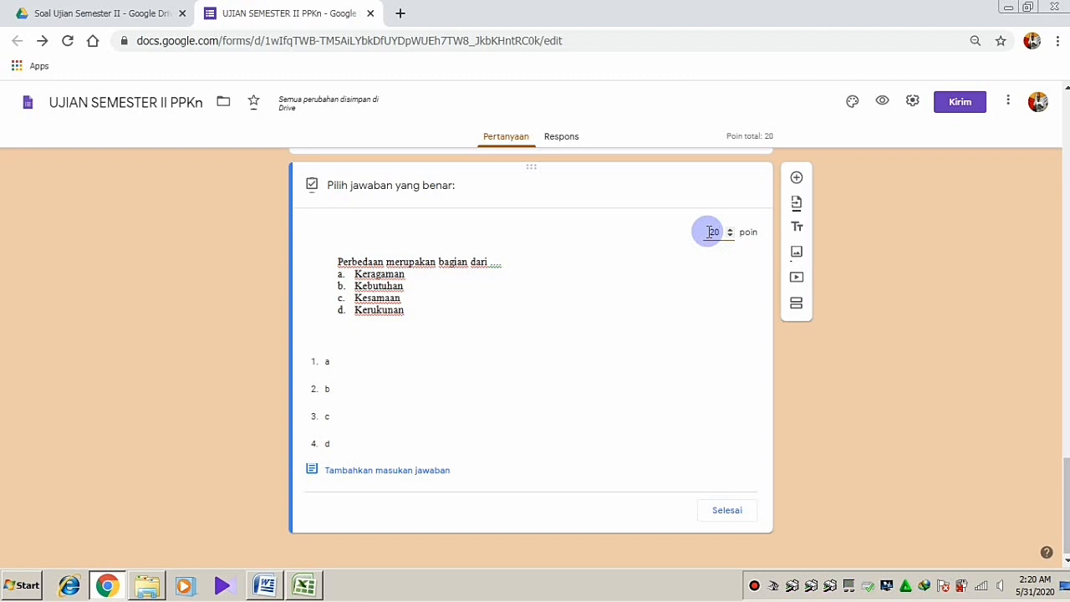
left_click(712, 232)
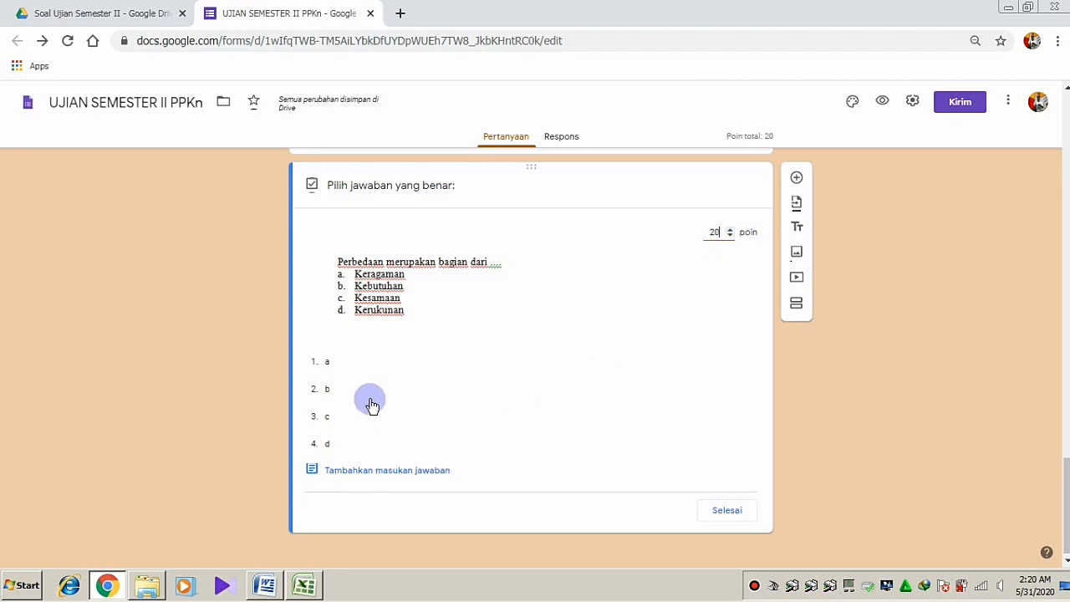
left_click(329, 362)
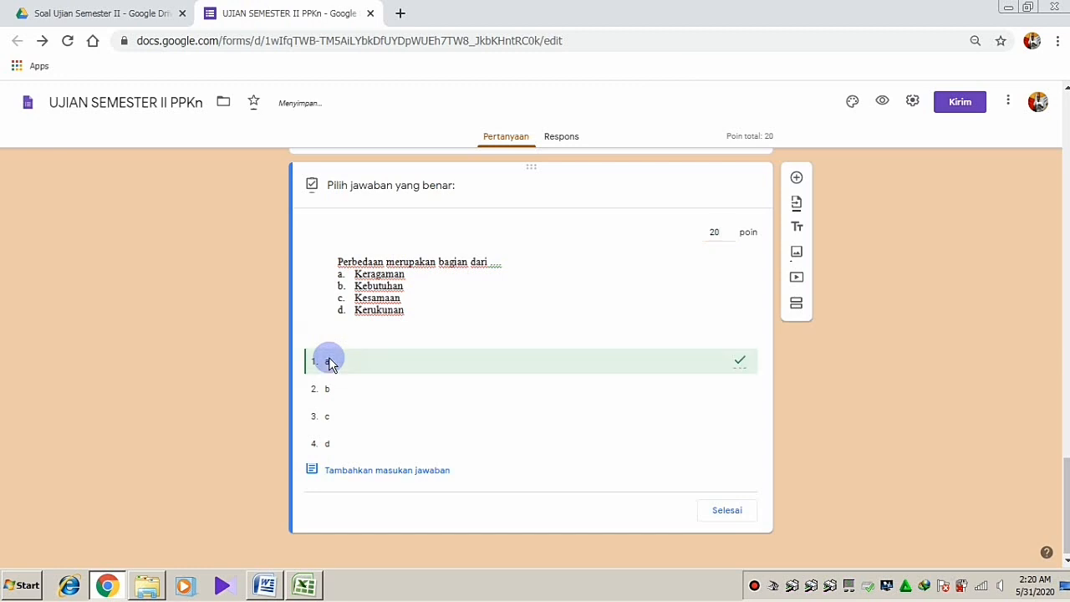
left_click(726, 512)
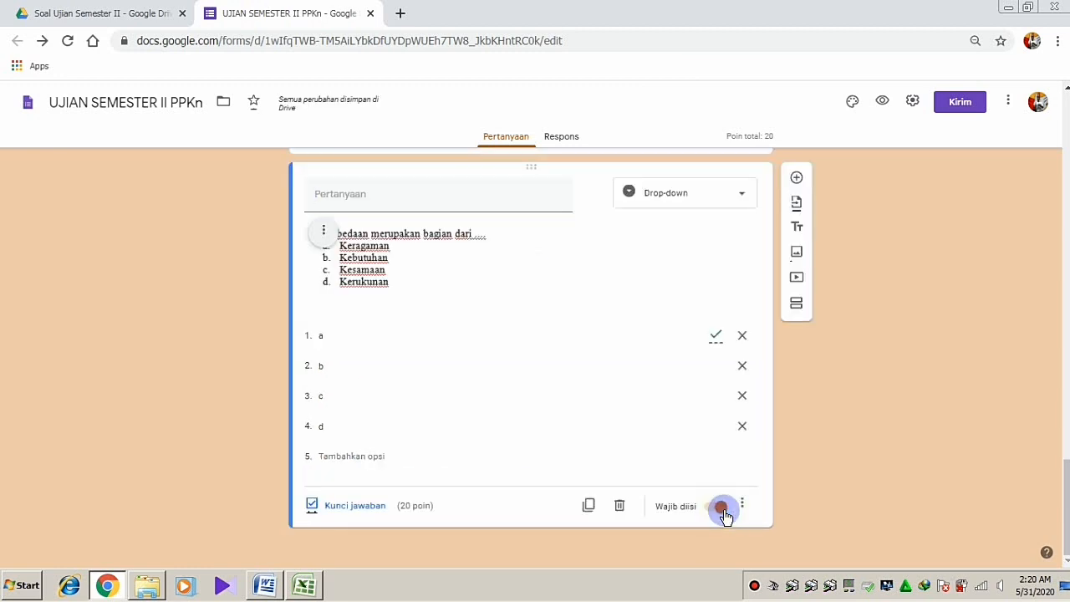
left_click(723, 508)
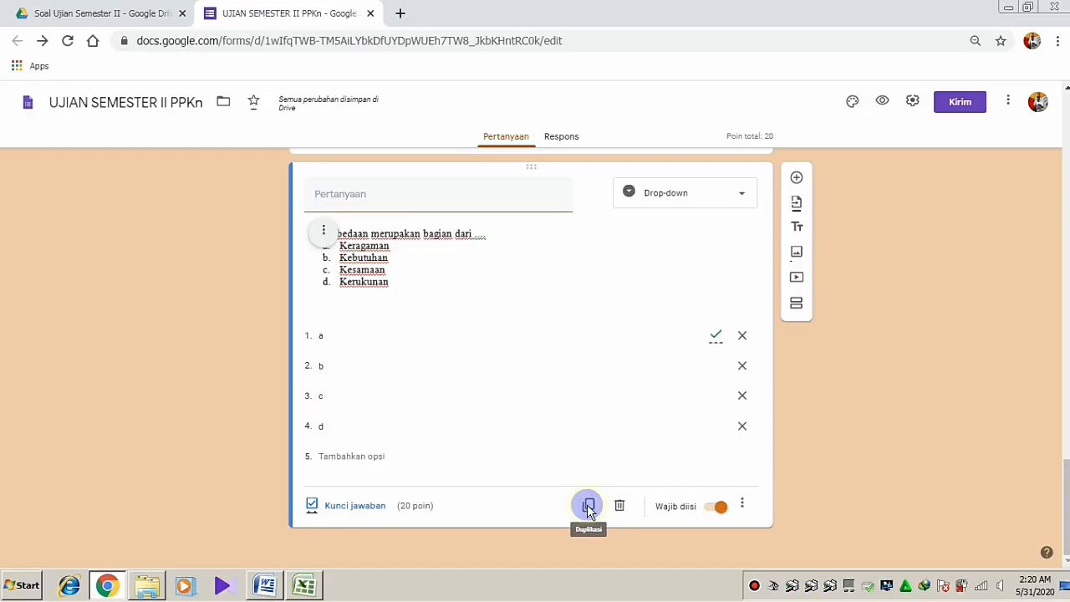
Duplicate the question and replace its image with picture No 2, the Blangkon question
left_click(551, 391)
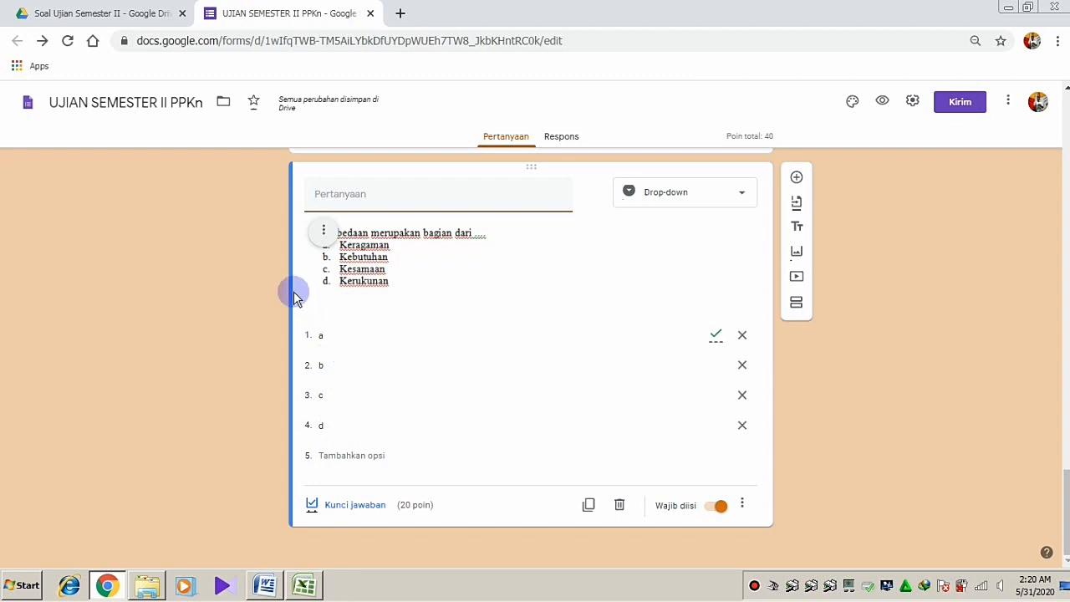
left_click(323, 234)
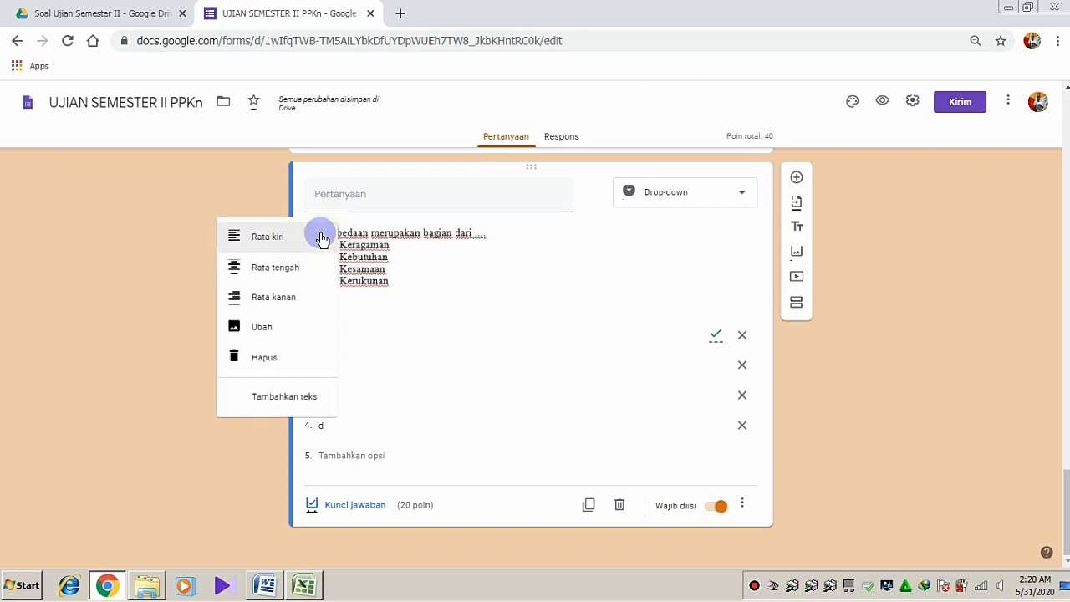
left_click(256, 334)
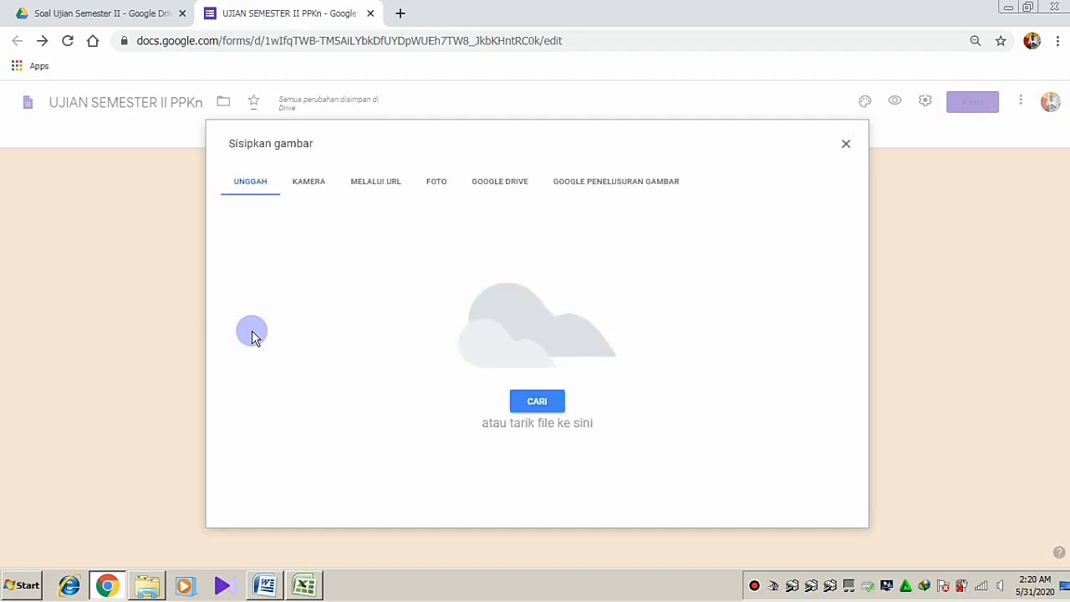
left_click(535, 403)
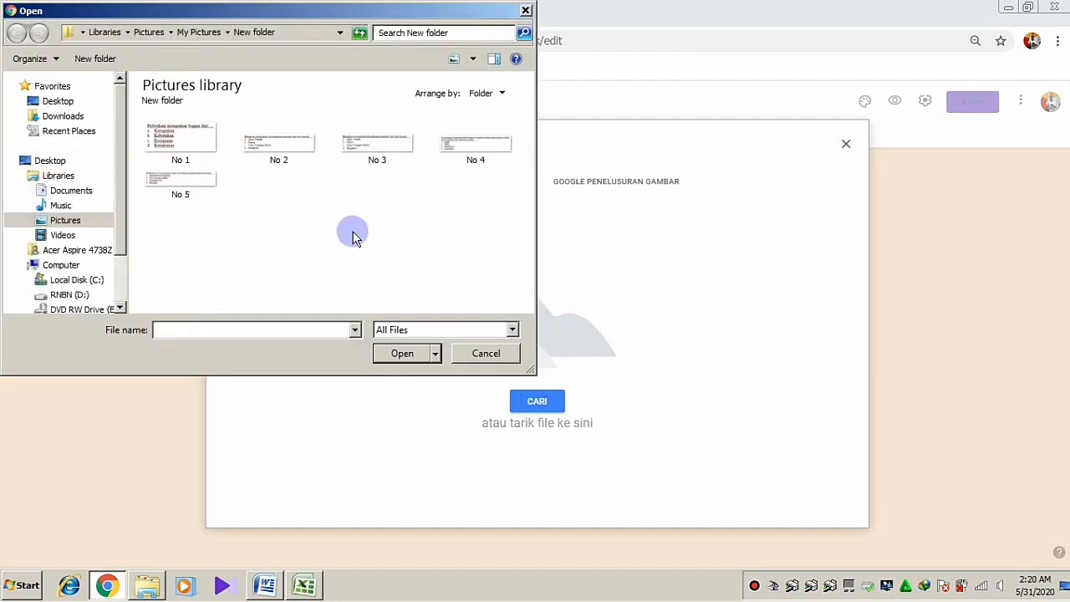
left_click(286, 156)
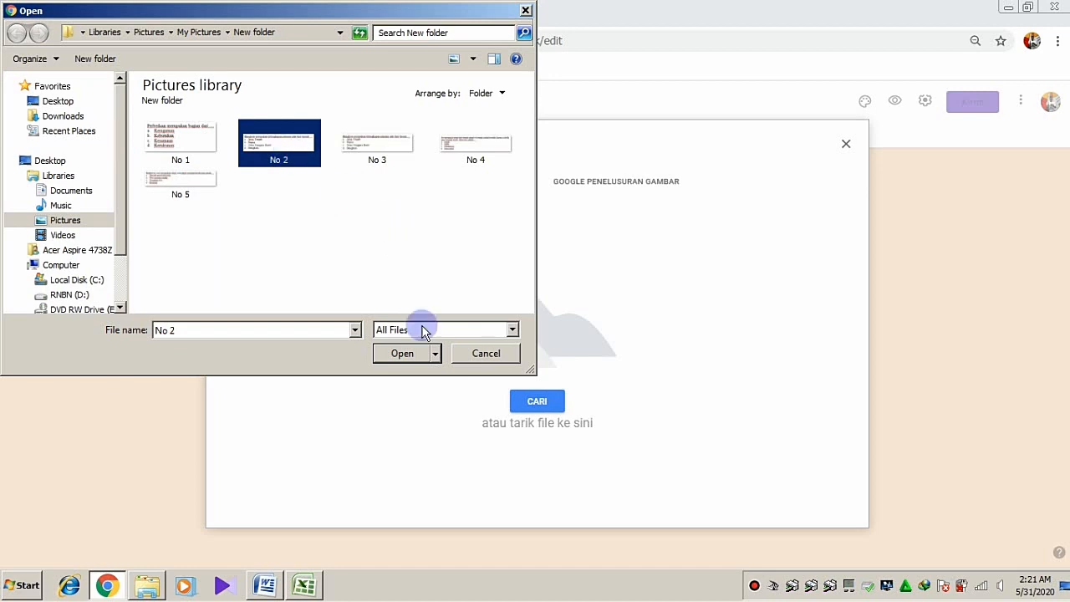
left_click(401, 354)
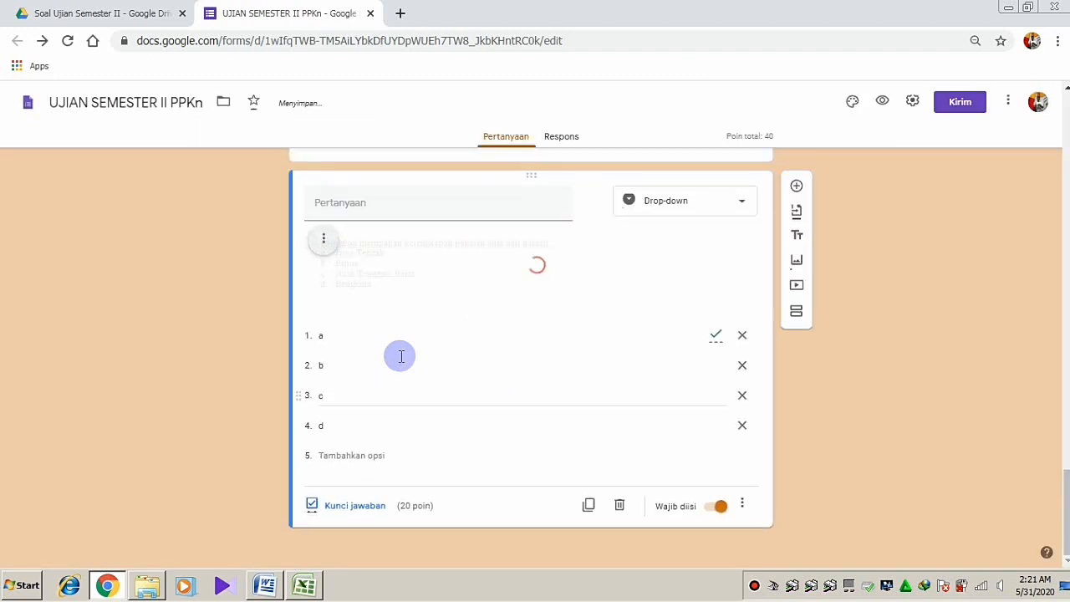
left_click(414, 282)
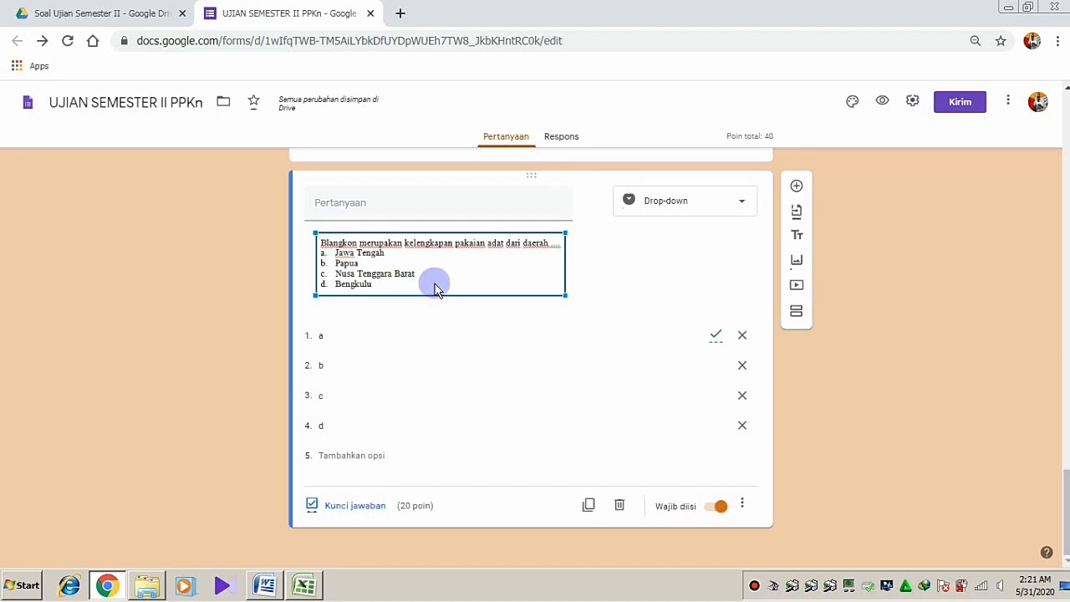
Widen the Blangkon image slightly, re-confirm a as its correct answer, and duplicate the question
left_click_drag(565, 296, 567, 296)
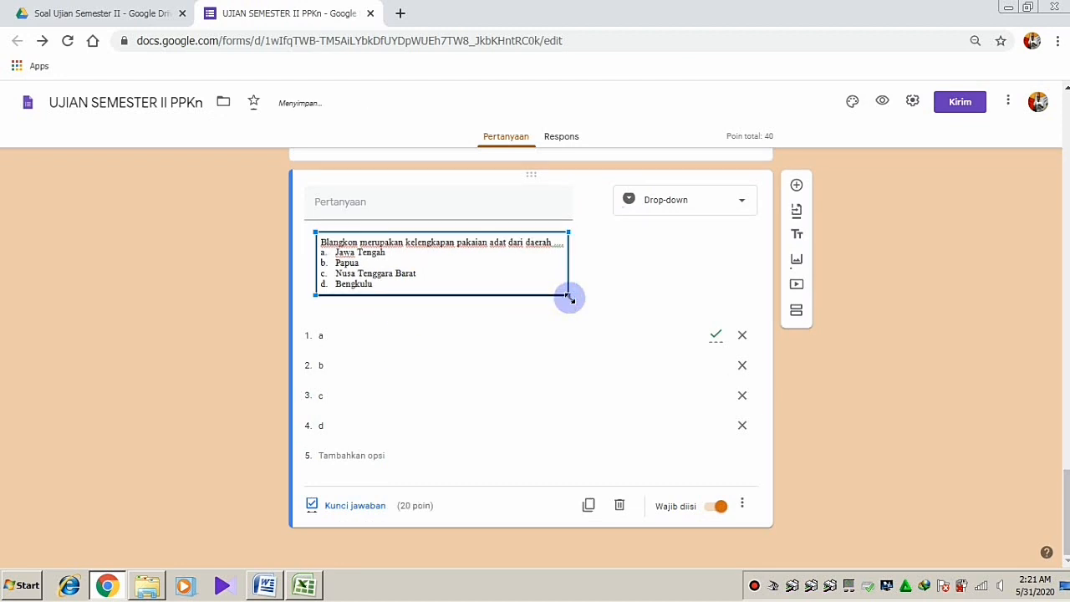
left_click(344, 505)
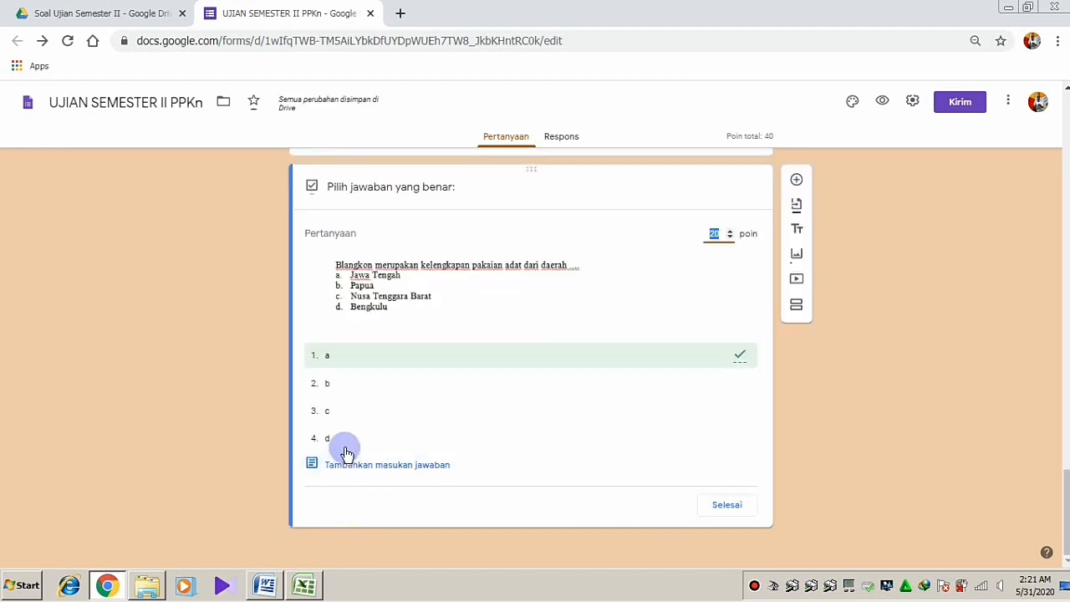
left_click(327, 355)
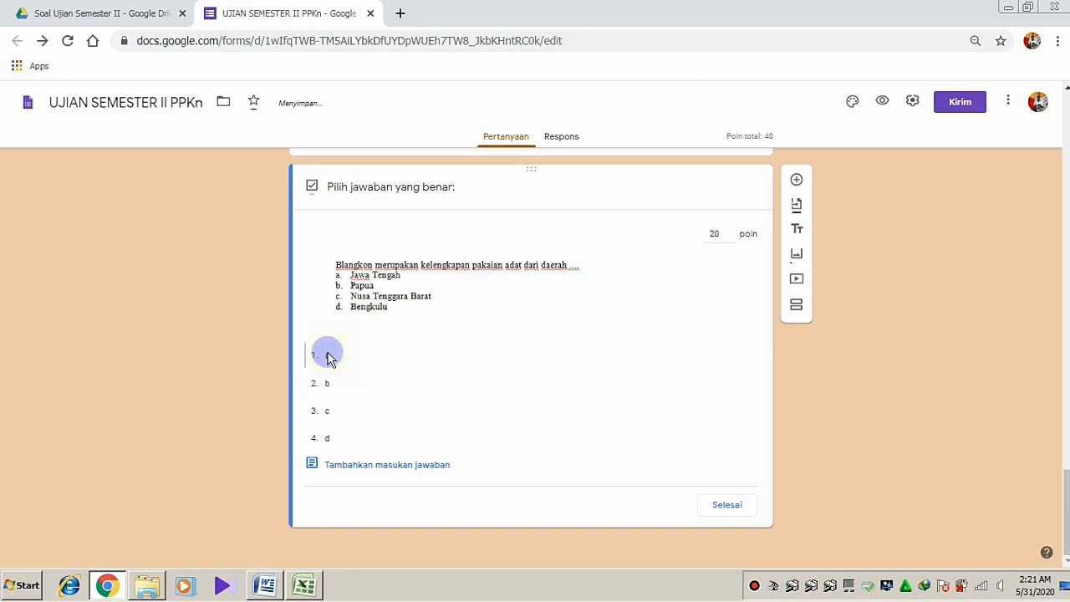
left_click(329, 359)
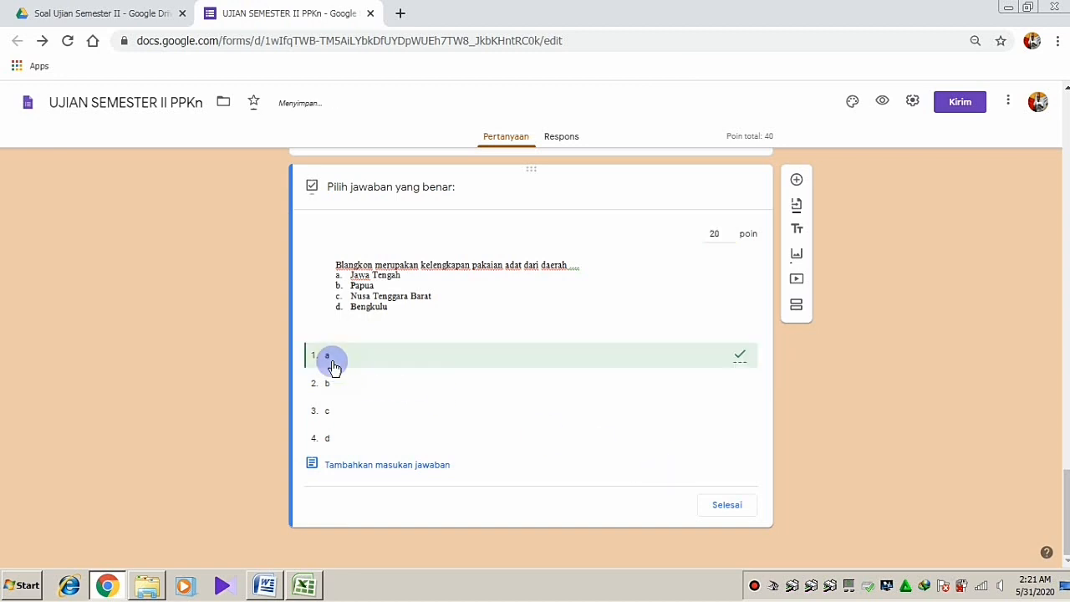
left_click(727, 505)
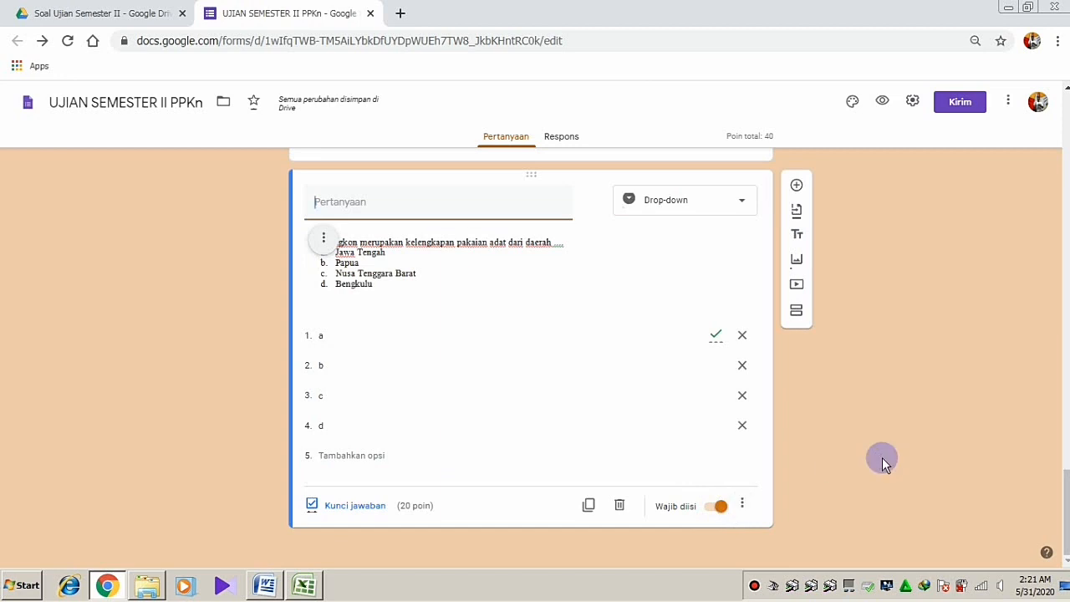
left_click(589, 506)
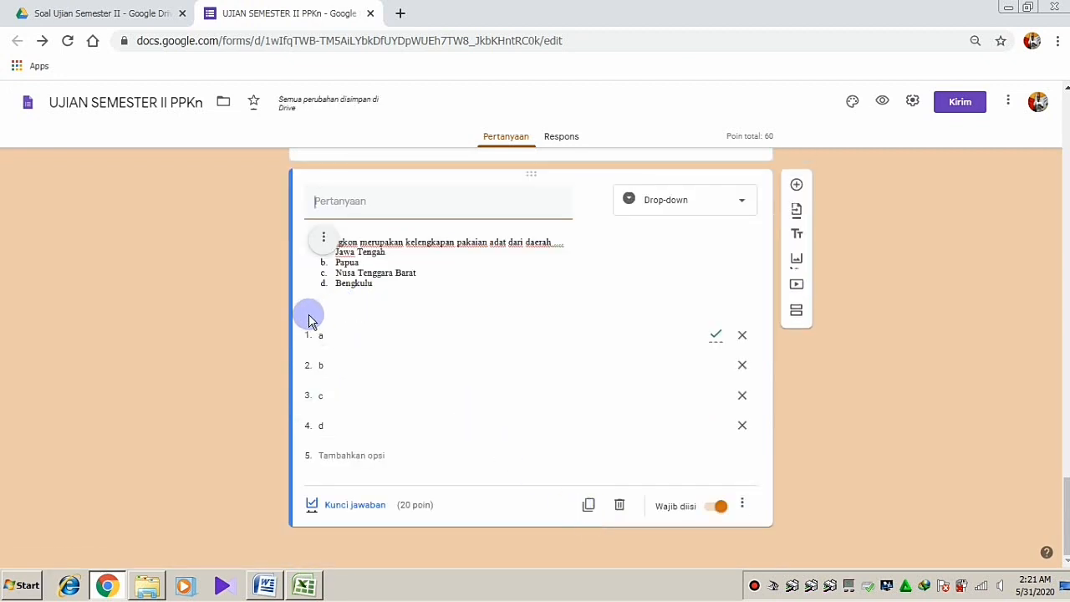
Replace the copied question's image with picture No 3
left_click(324, 249)
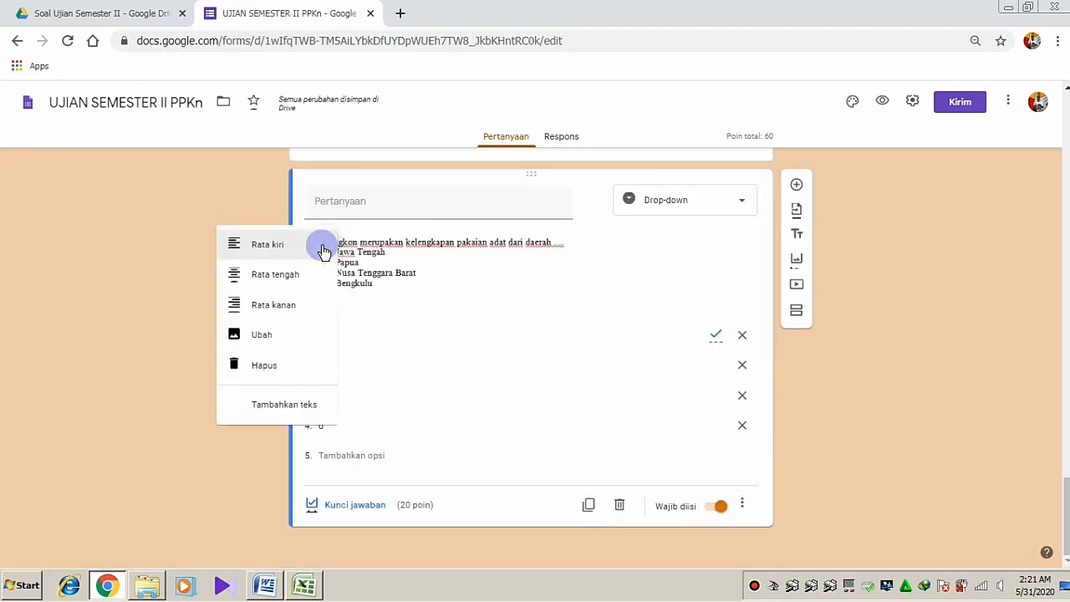
left_click(257, 341)
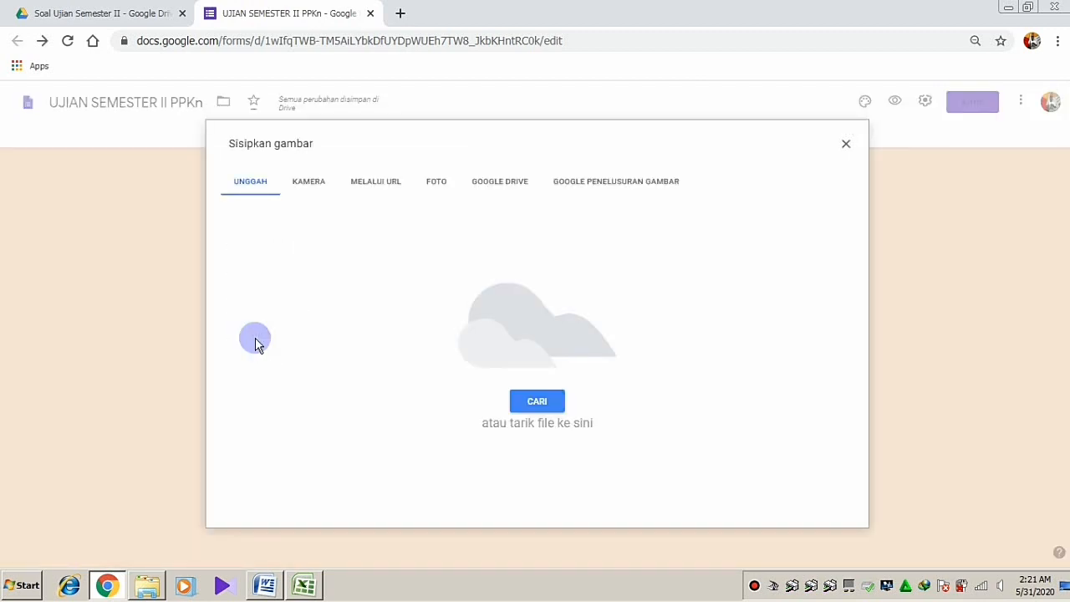
left_click(534, 403)
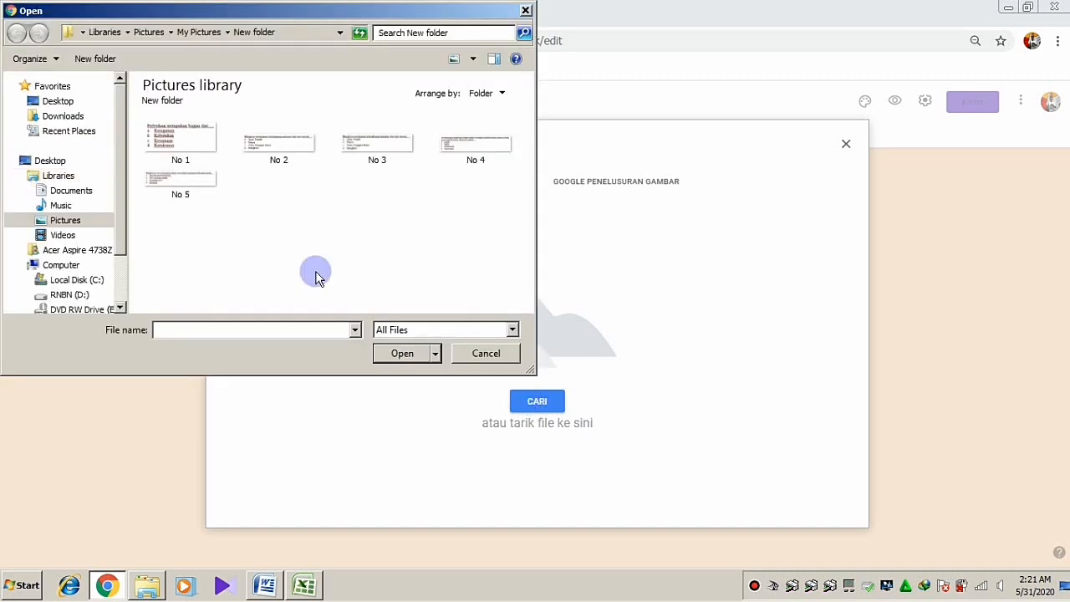
left_click(359, 157)
left_click(385, 353)
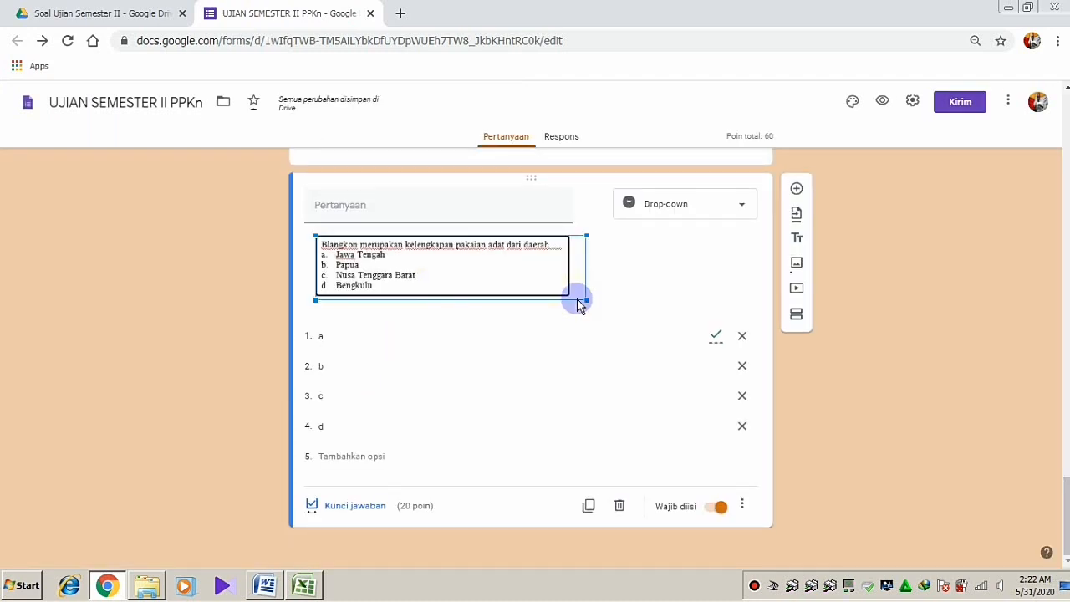
Check the answer key keeps a correct, then duplicate the question again
left_click(343, 506)
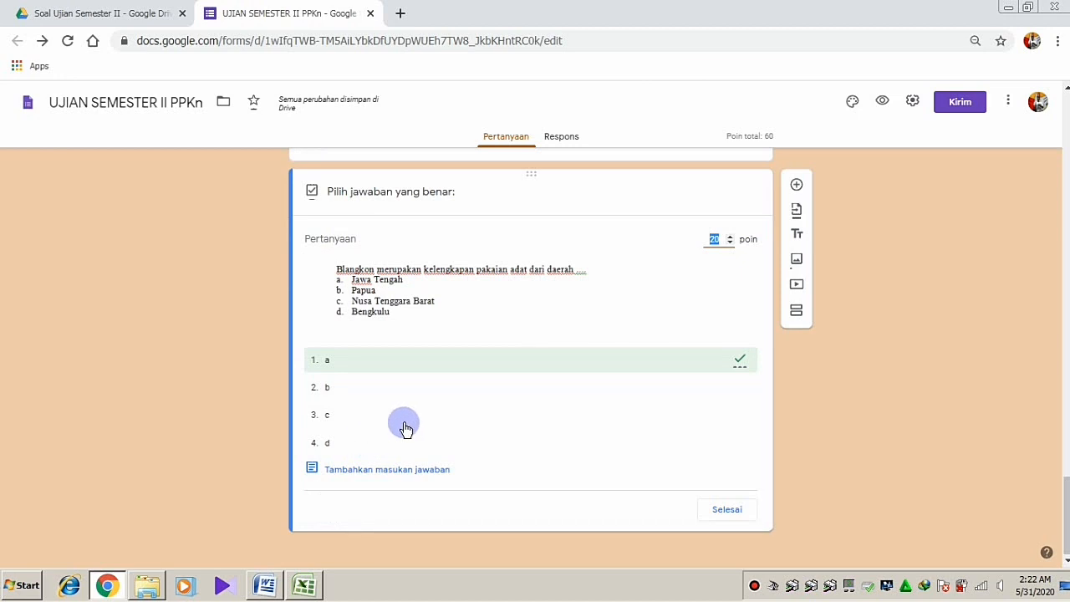
left_click(736, 511)
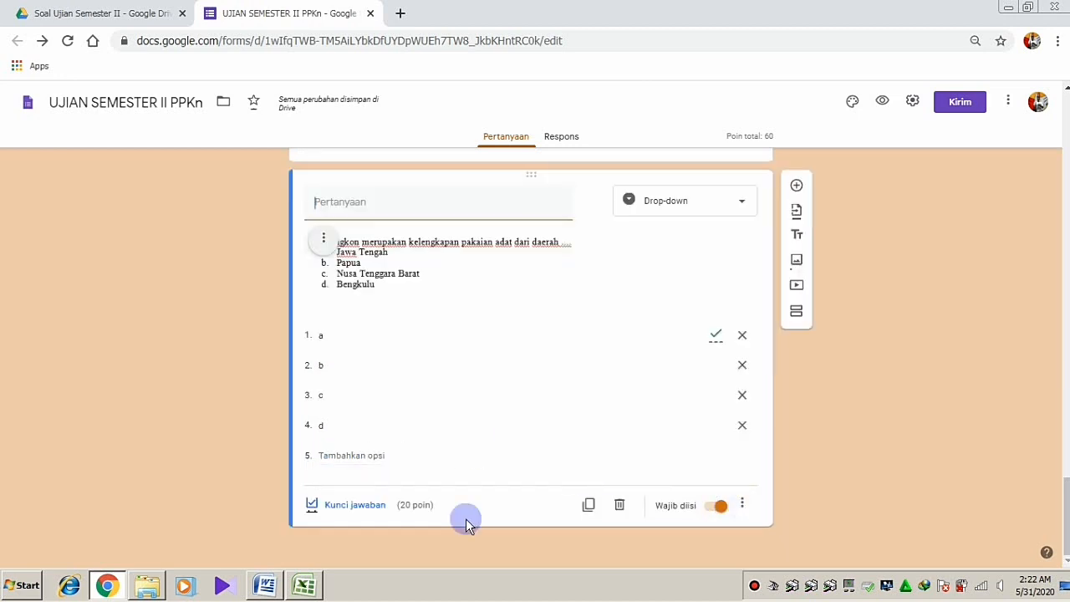
left_click(587, 506)
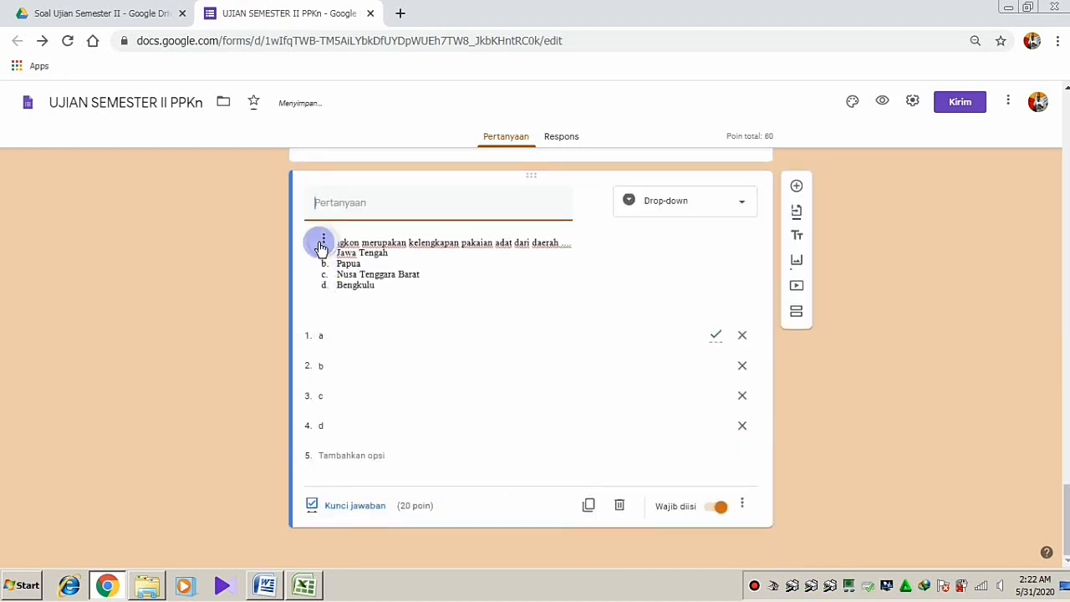
left_click(322, 240)
Replace the question image with picture No 4 and enlarge it
left_click(251, 337)
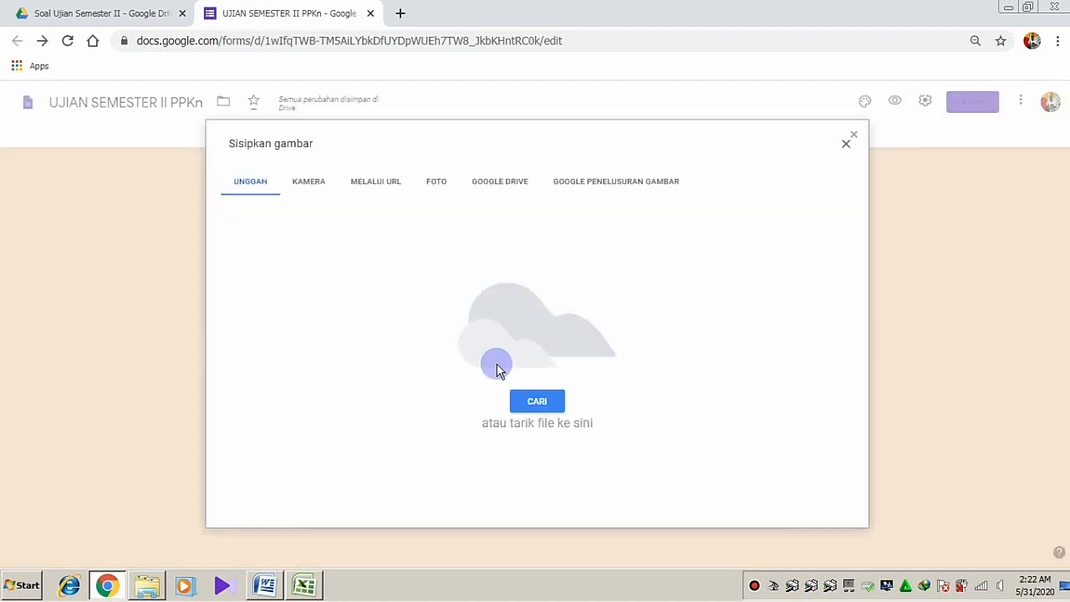
left_click(533, 405)
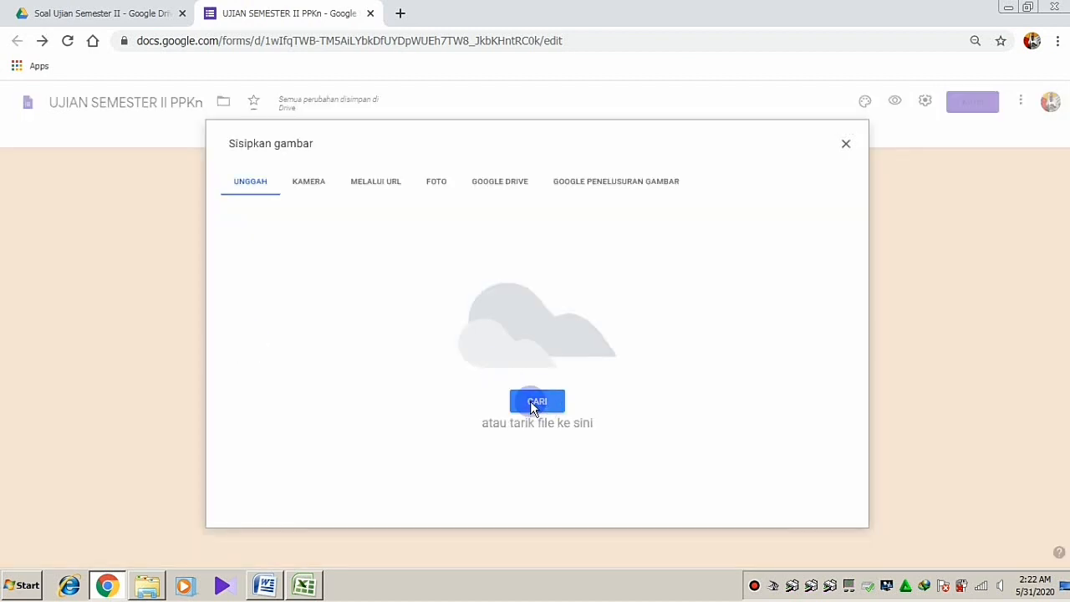
left_click(478, 138)
left_click(403, 356)
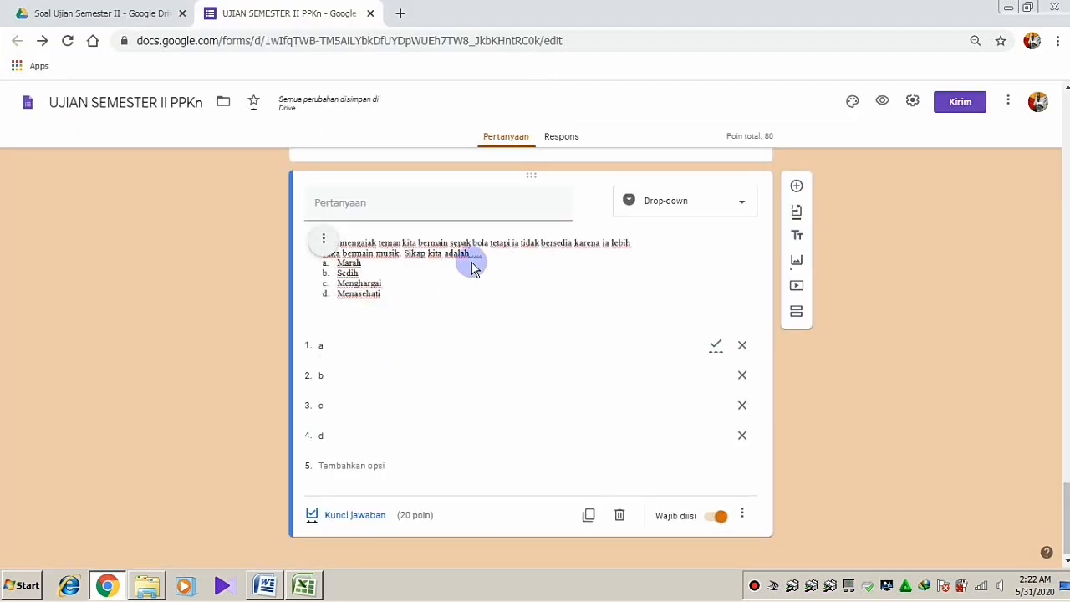
left_click(471, 265)
left_click_drag(638, 306, 657, 311)
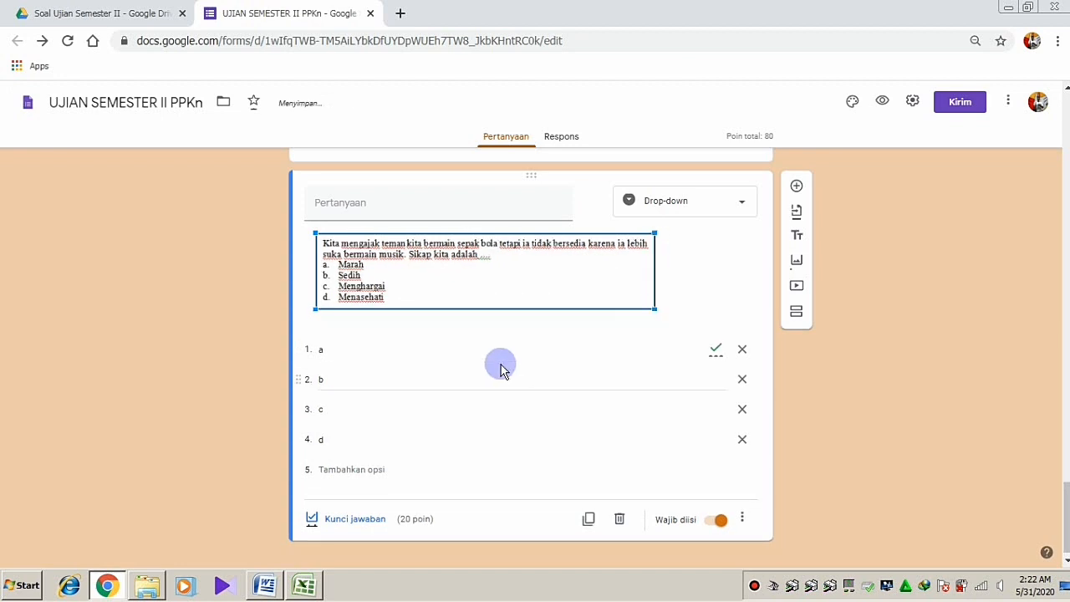
Key c as the 20-point correct answer for the Kita mengajak question and duplicate it
left_click(344, 516)
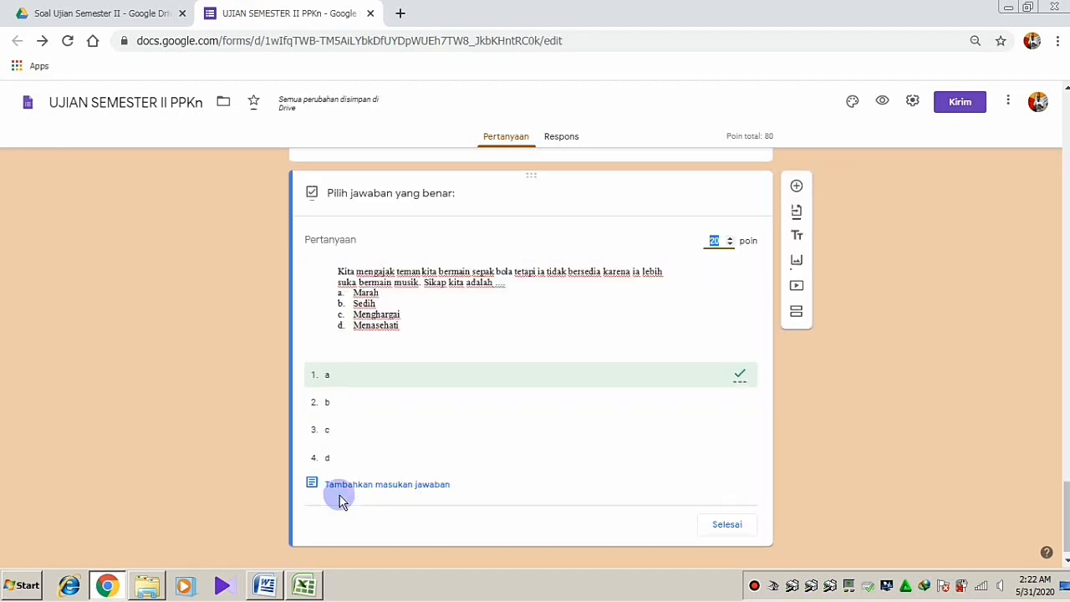
left_click(327, 430)
left_click(325, 375)
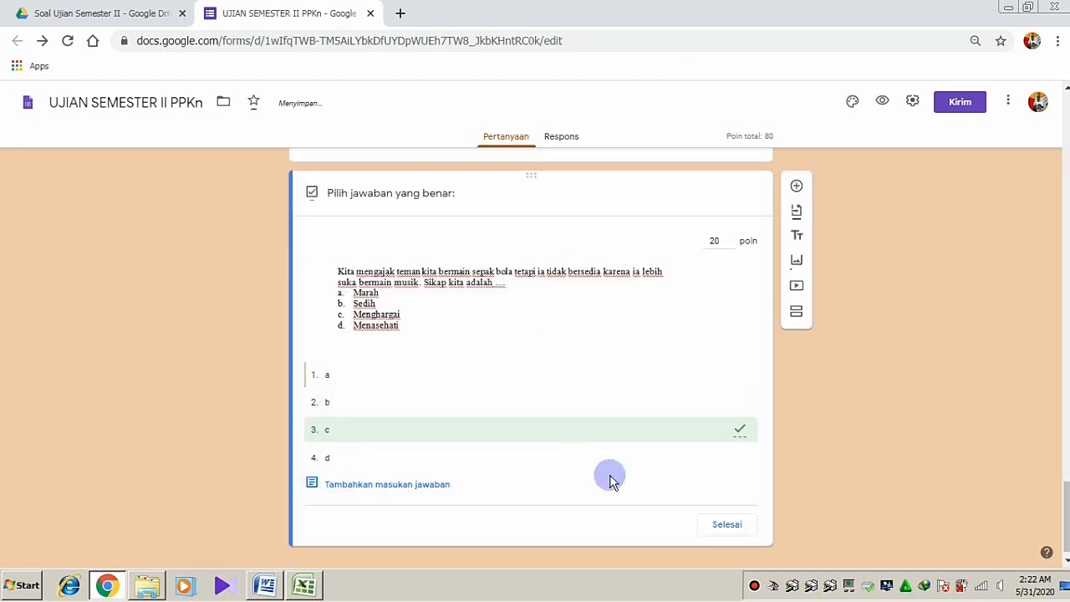
left_click(724, 522)
left_click(587, 518)
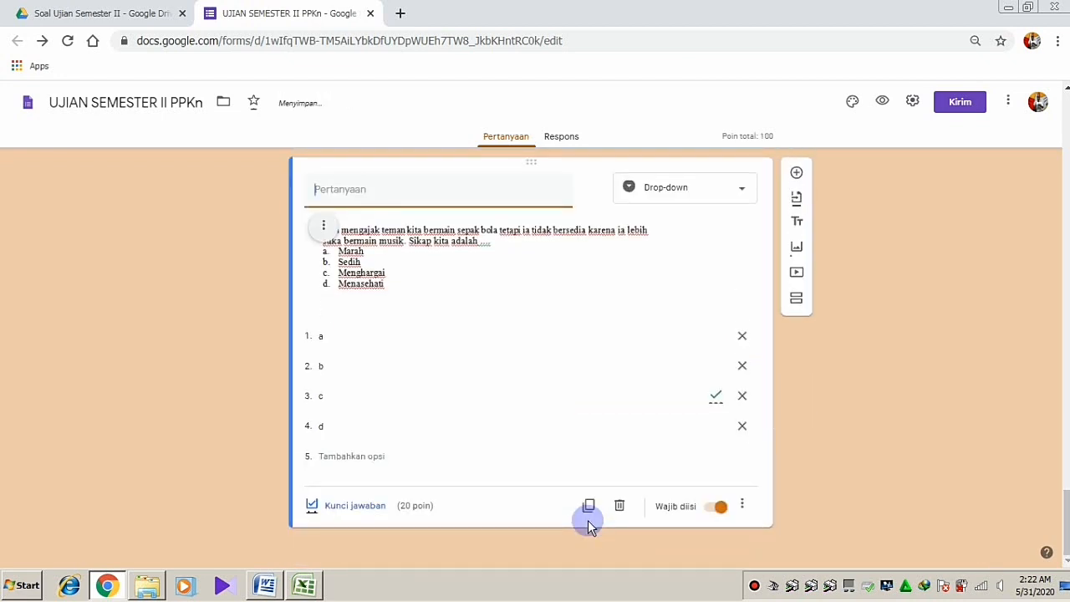
left_click(324, 223)
Replace the copied question's image with picture No 5, the kerukunan question
left_click(253, 334)
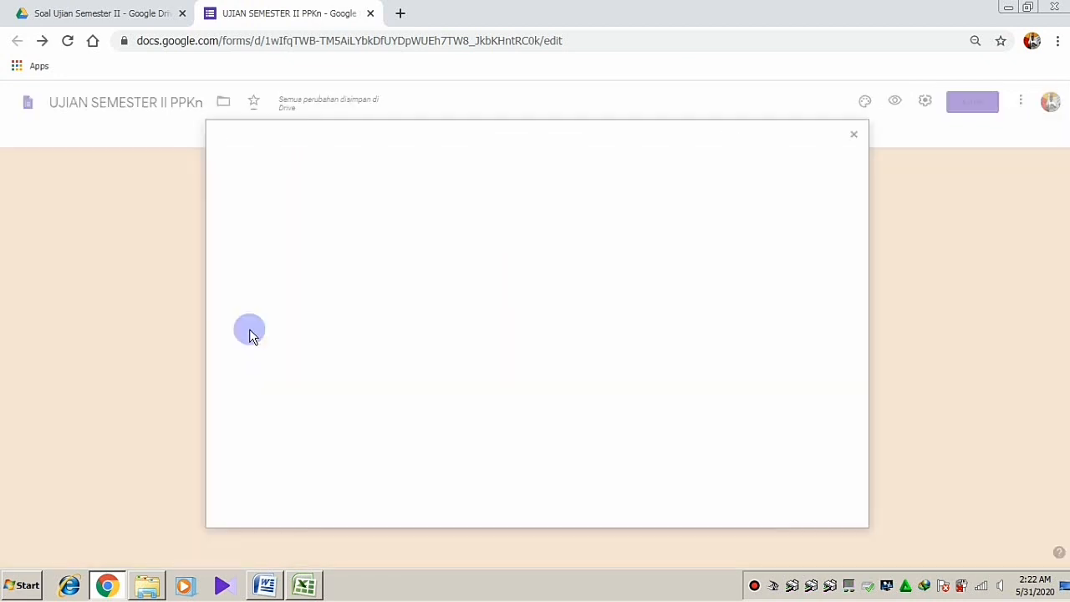
left_click(535, 401)
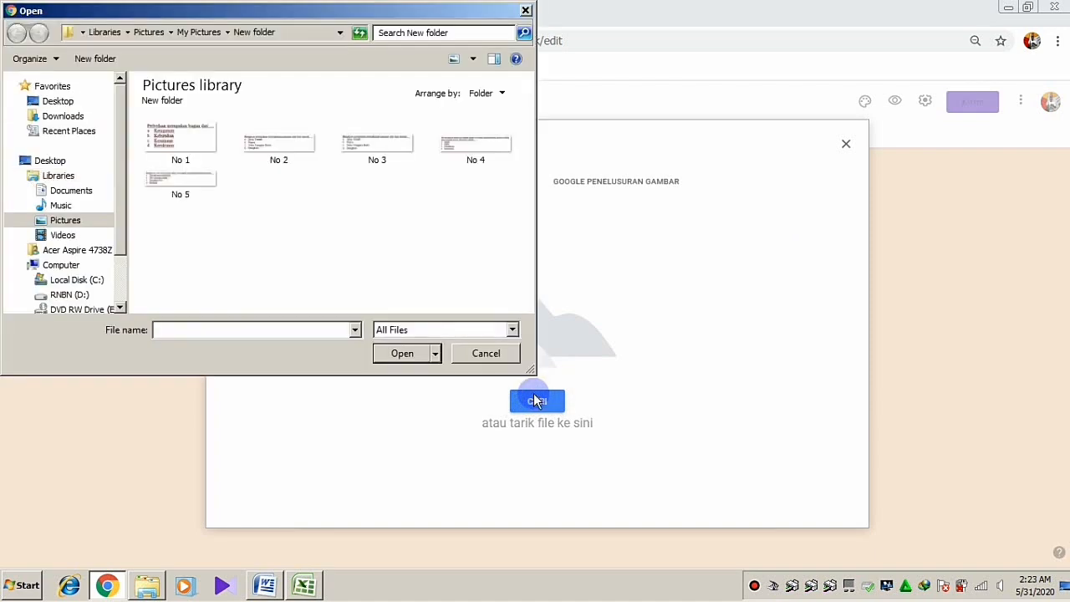
left_click(179, 178)
left_click(397, 346)
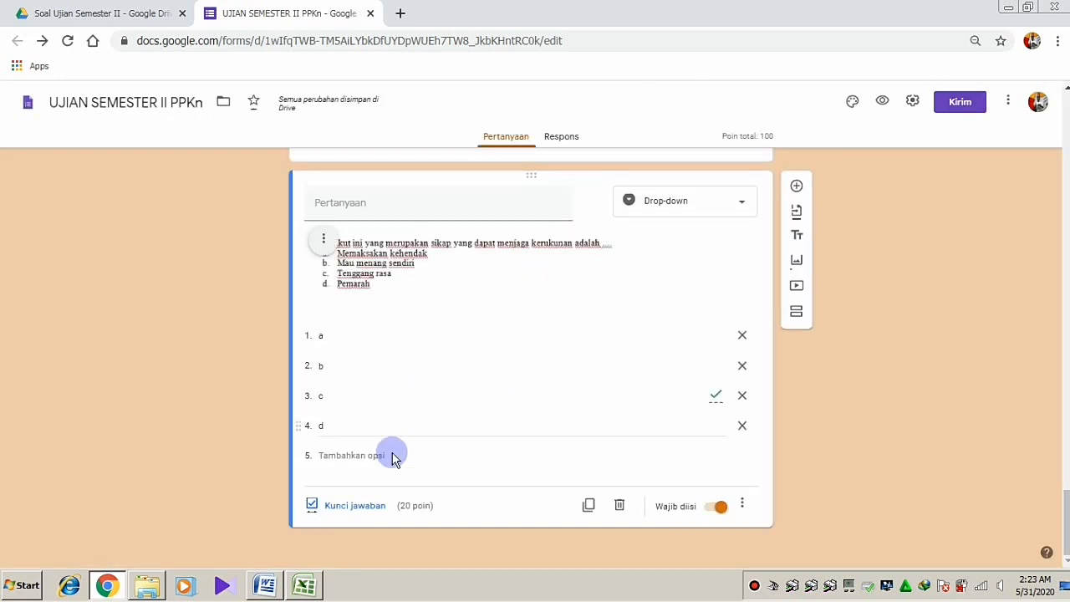
Confirm c as the keyed correct answer and finish editing the question
left_click(350, 505)
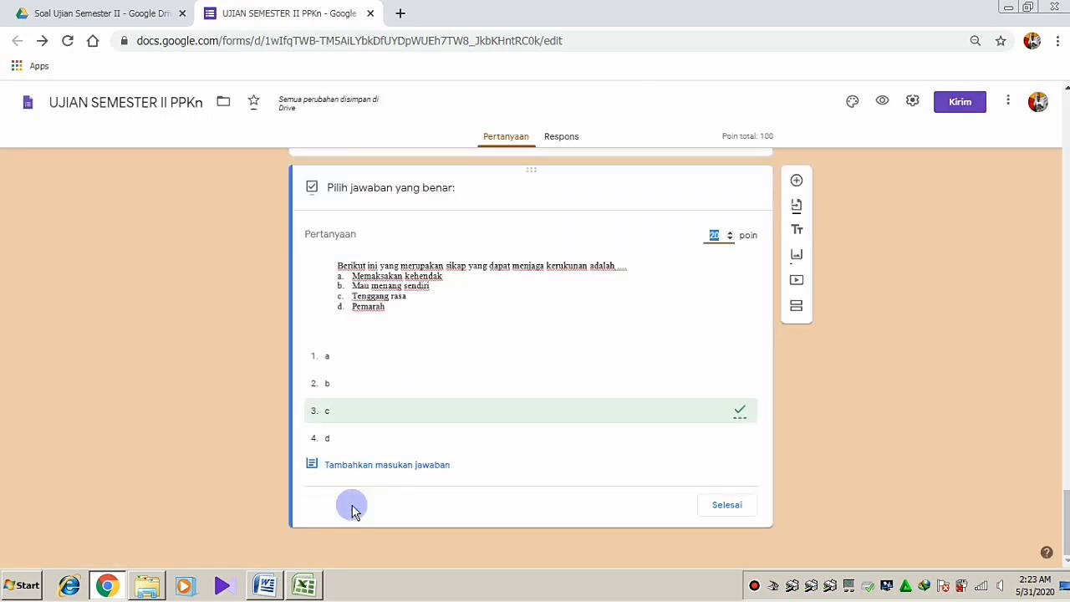
left_click(355, 410)
left_click(707, 508)
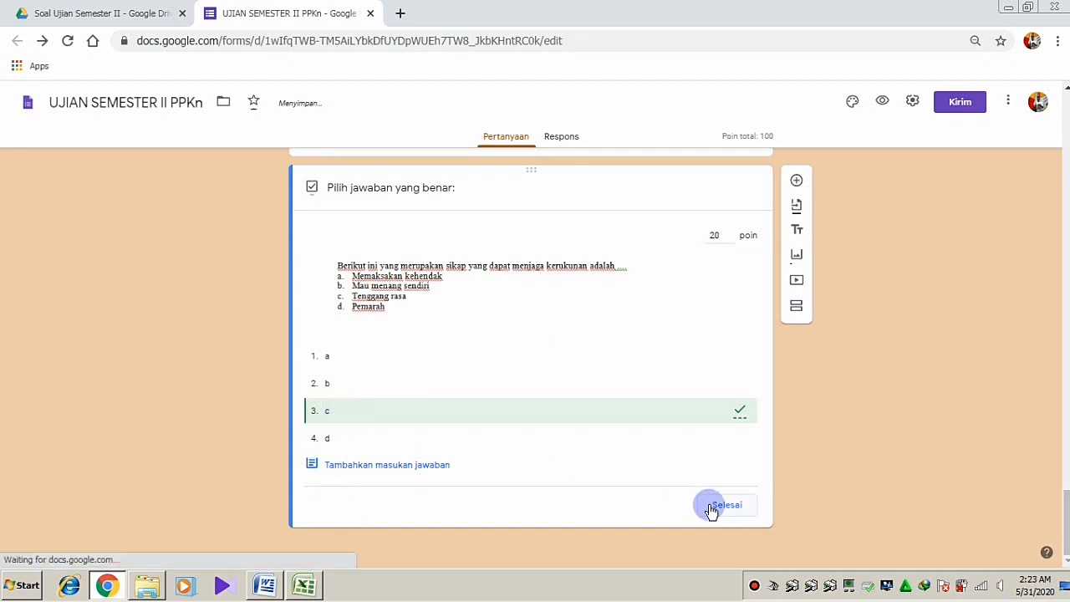
left_click(916, 493)
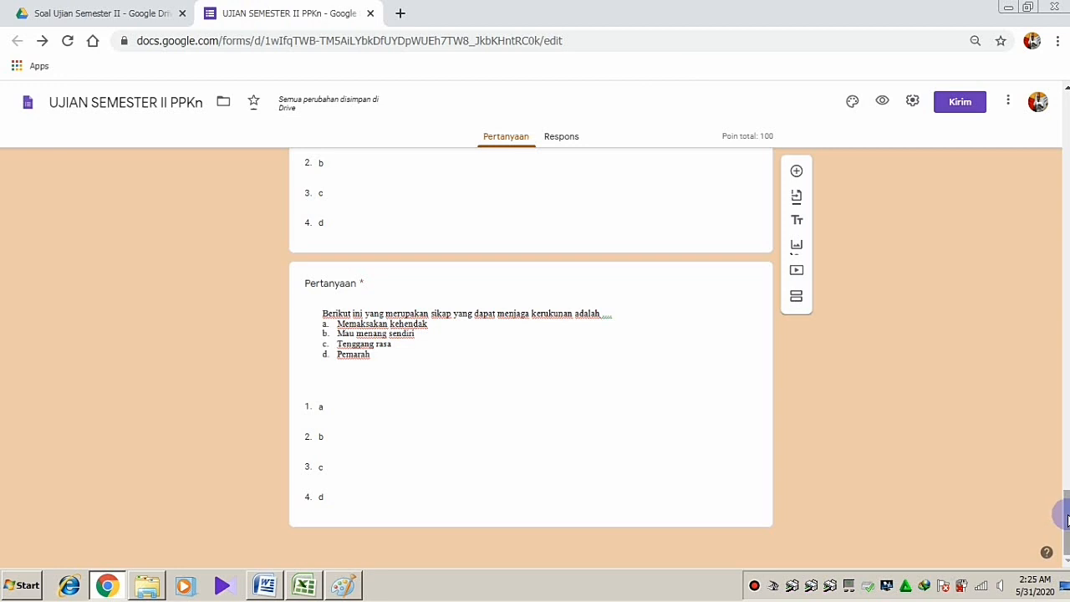
left_click_drag(1066, 519, 1053, 542)
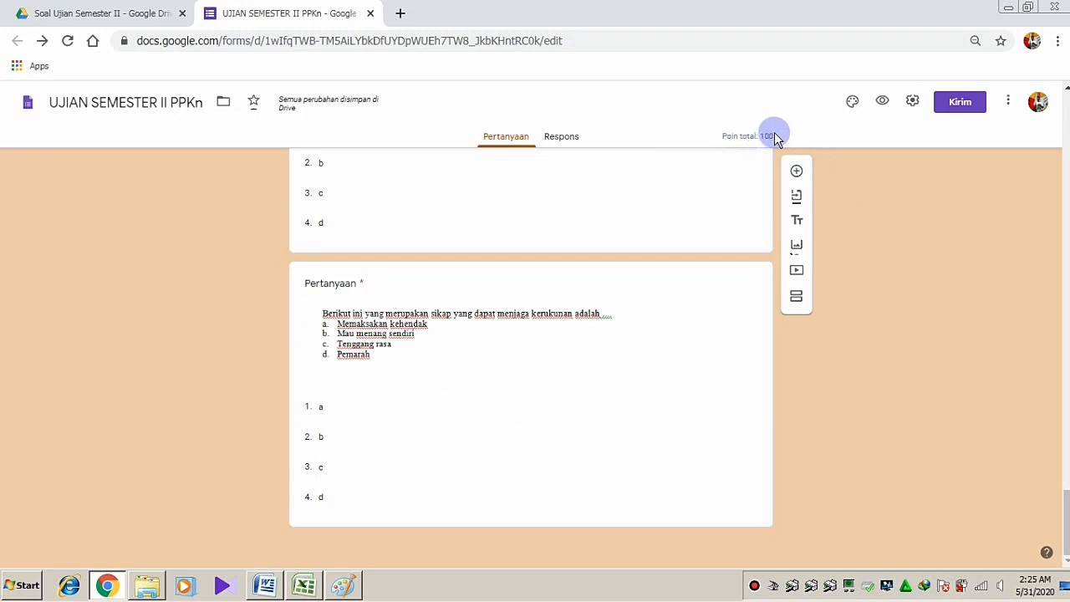
left_click_drag(771, 135, 760, 136)
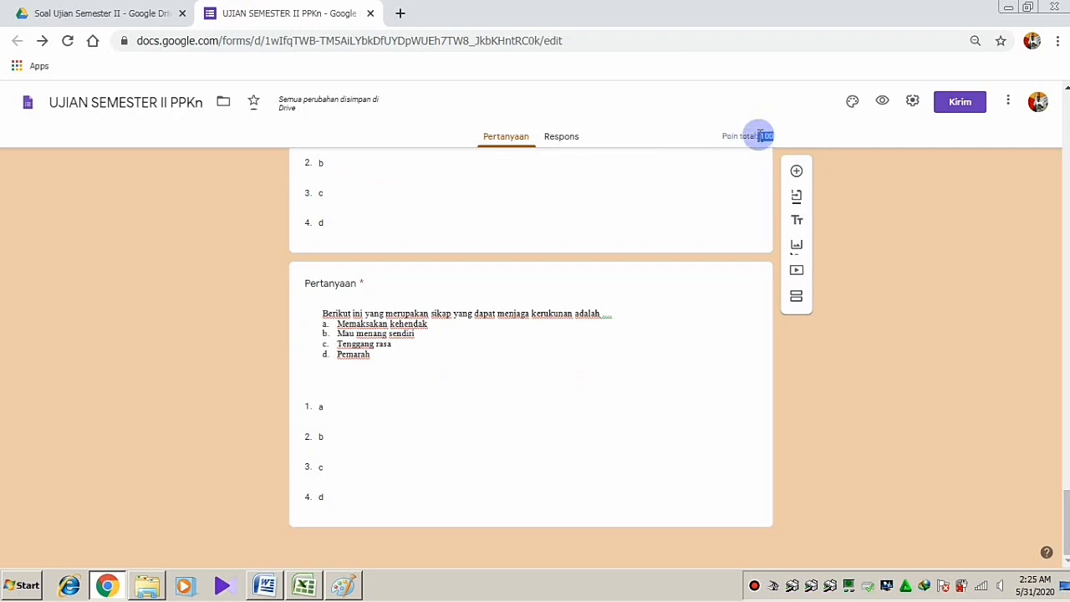
left_click(853, 321)
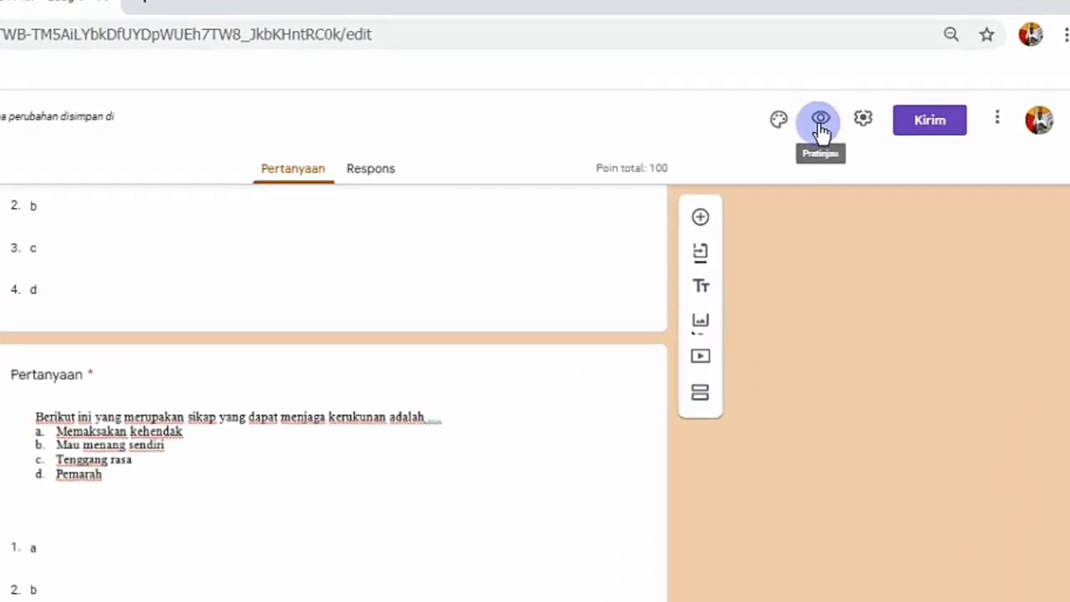
Open the respondent preview of the quiz and attempt the password page
left_click(821, 125)
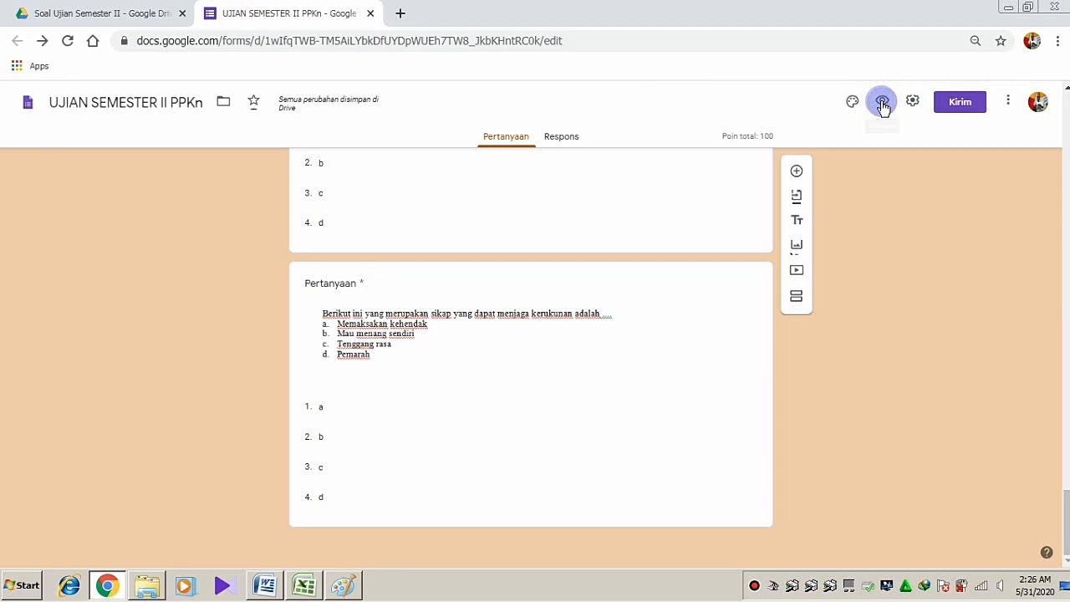
left_click(882, 102)
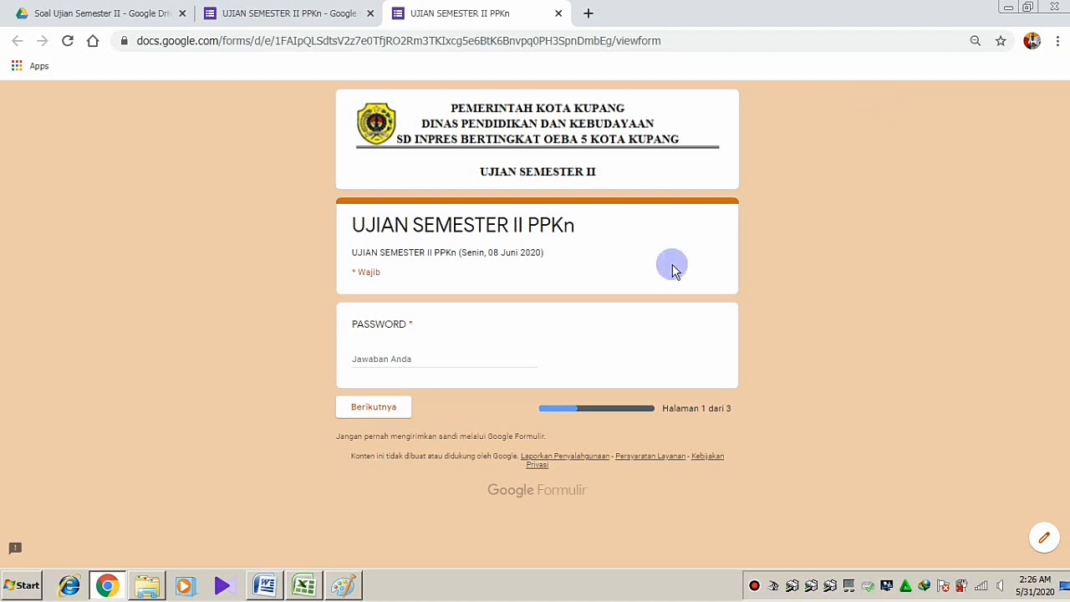
left_click(409, 358)
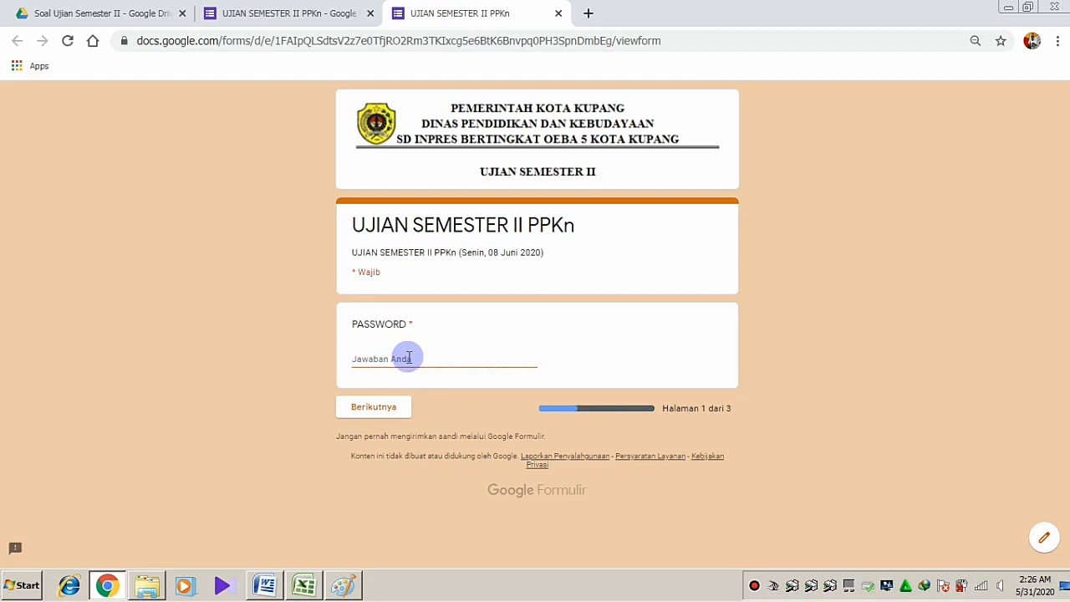
left_click(388, 407)
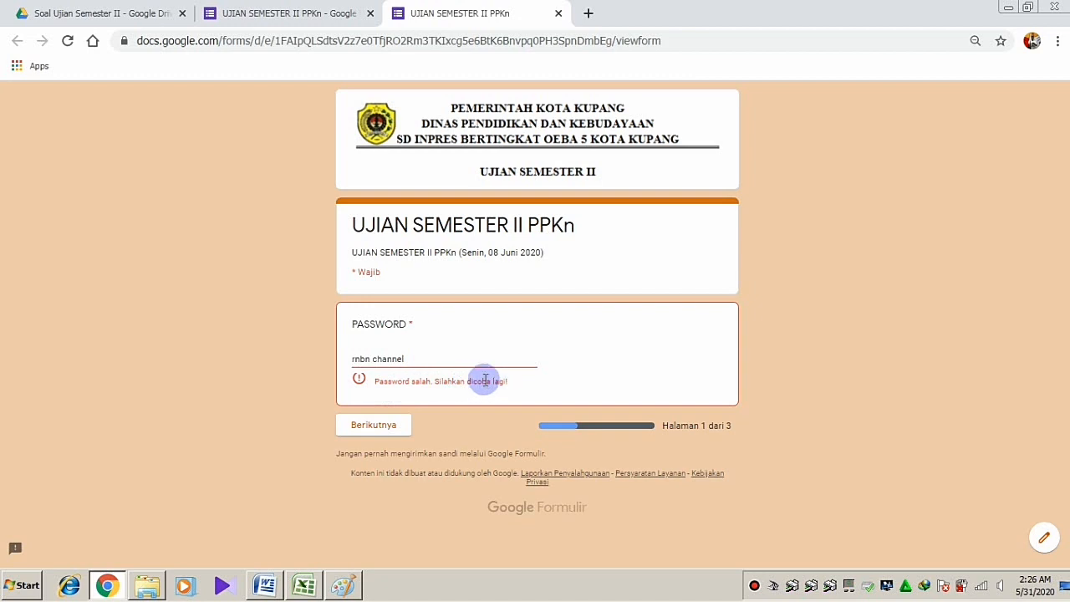
Replace the wrong entry with the correct form password and continue
left_click_drag(409, 358, 318, 363)
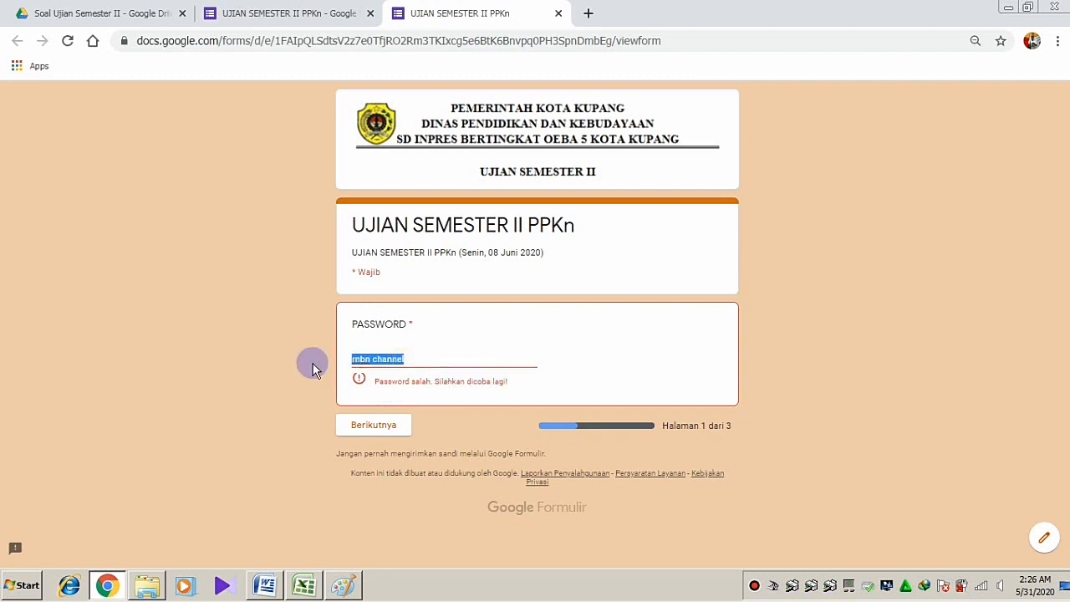
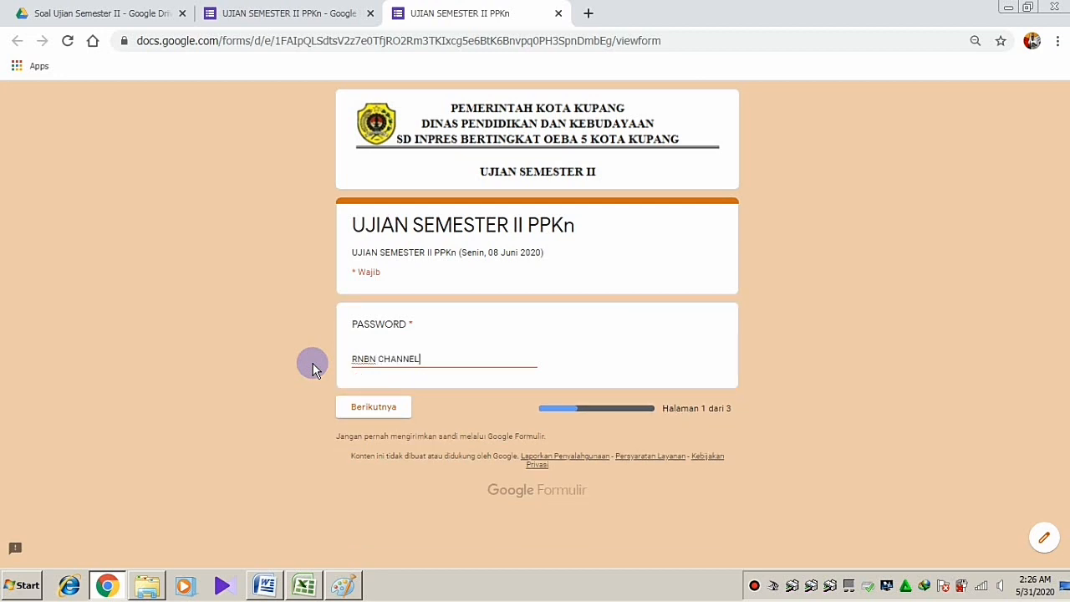
left_click(377, 413)
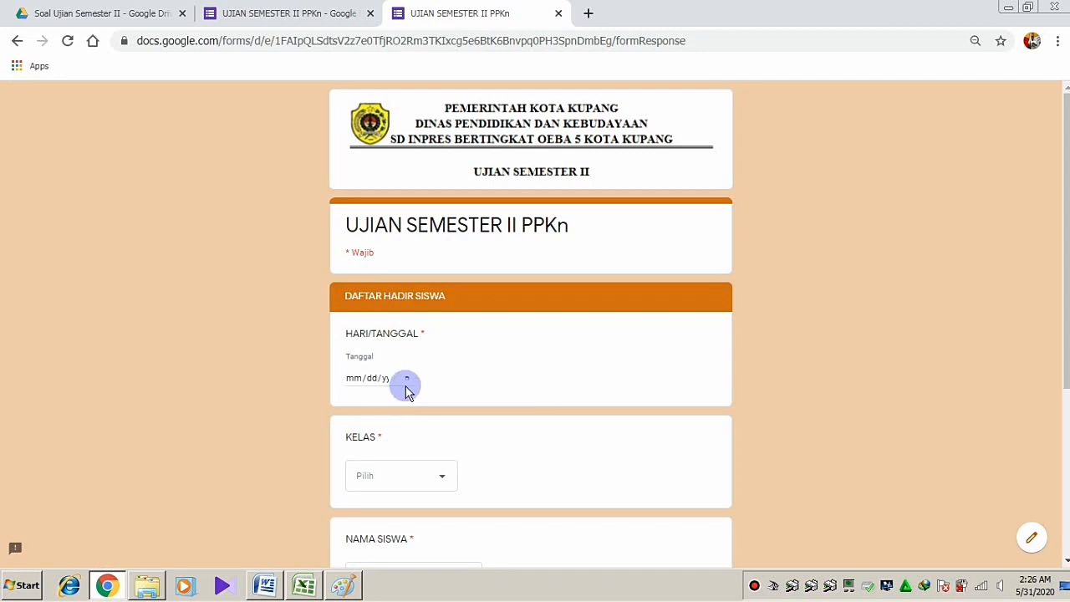
Set the exam date to 5/31/2020 and choose class III
left_click(408, 379)
left_click(410, 381)
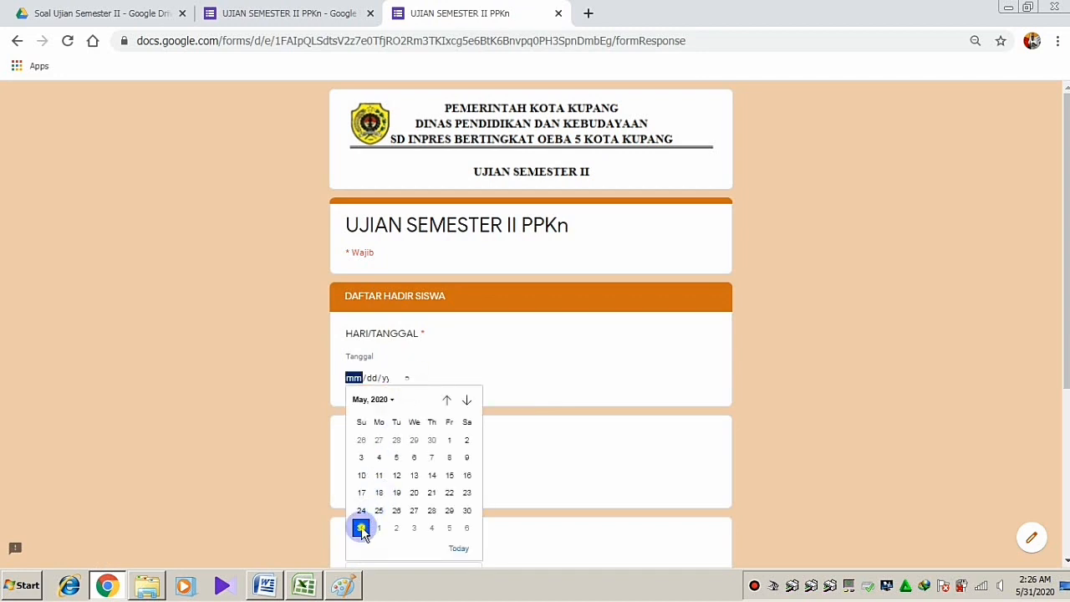
left_click(362, 526)
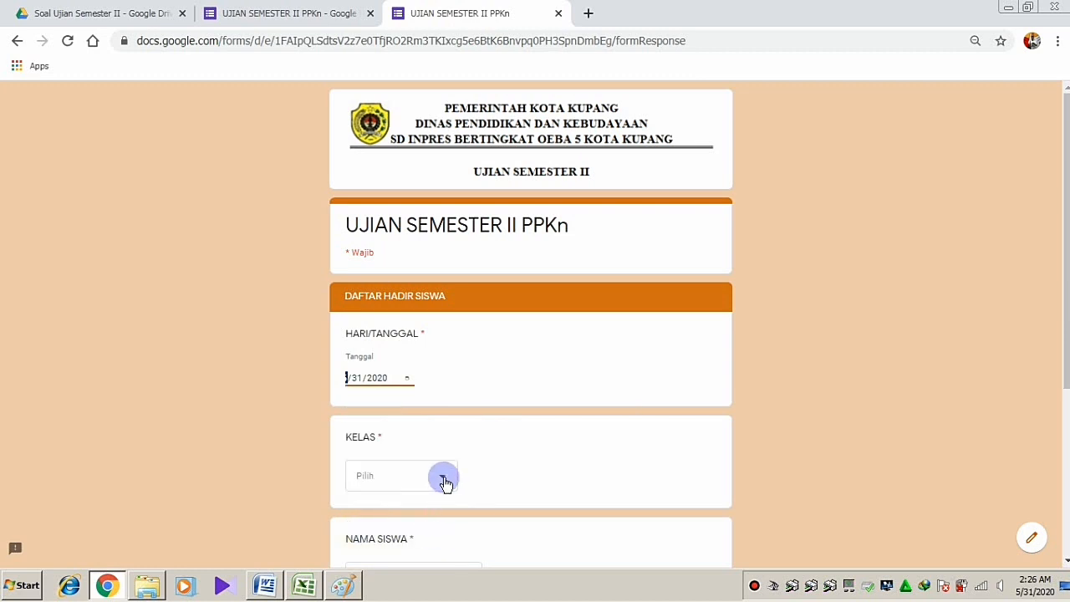
scroll(446, 483, "down", 3)
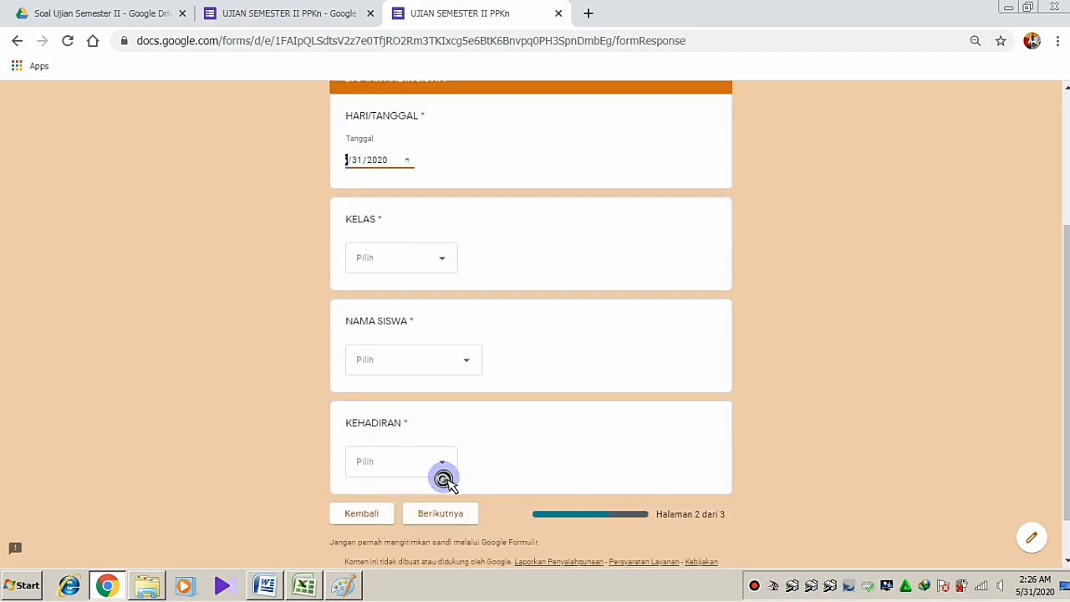
left_click(435, 243)
left_click(389, 283)
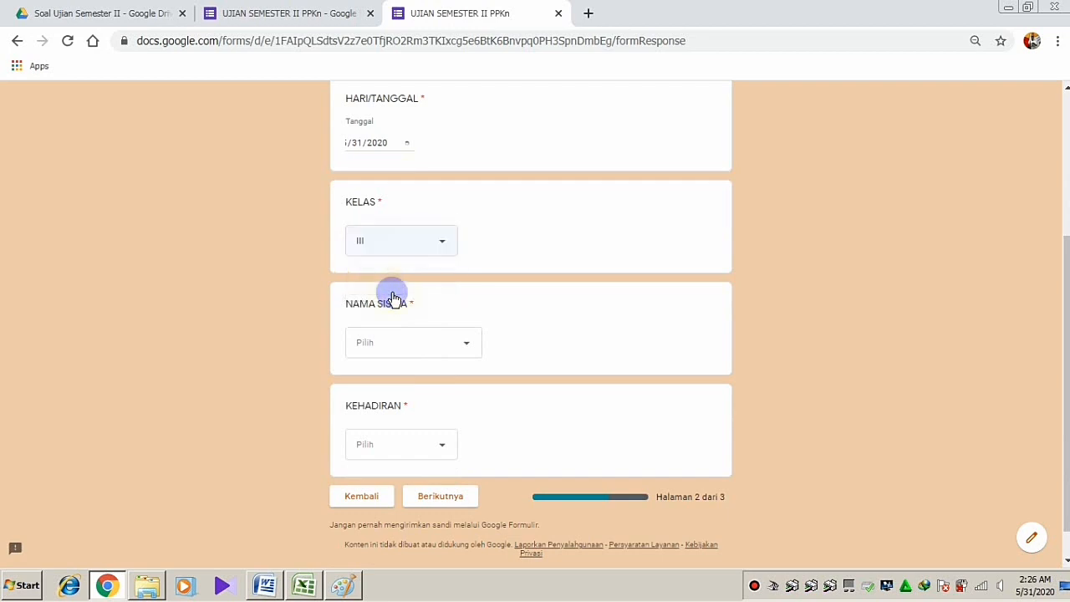
Choose the first student in NAMA SISWA, mark Hadir, and continue to the questions
left_click(438, 344)
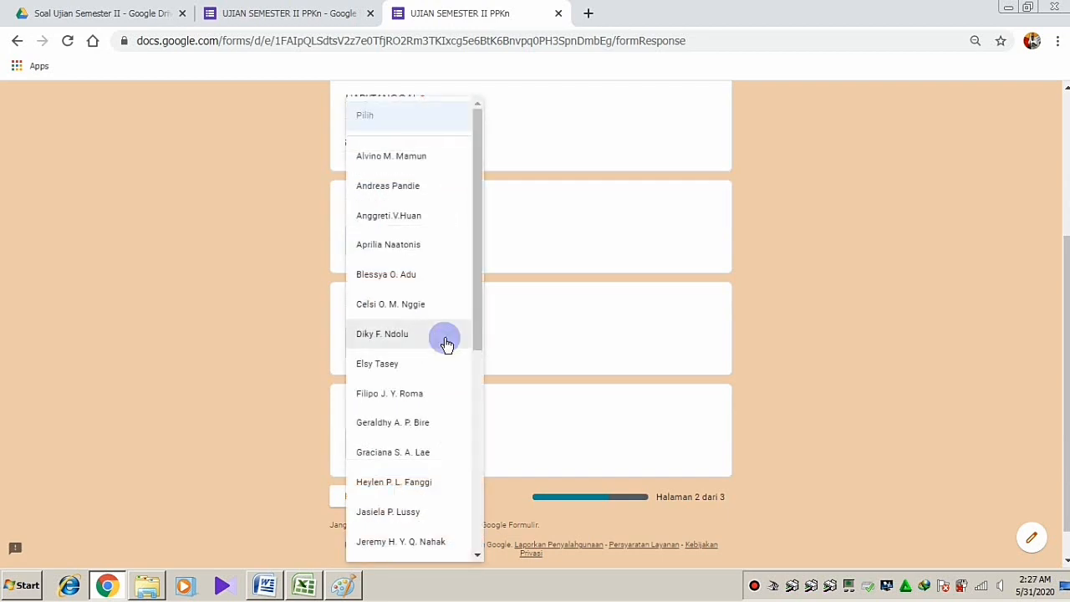
left_click_drag(477, 308, 467, 256)
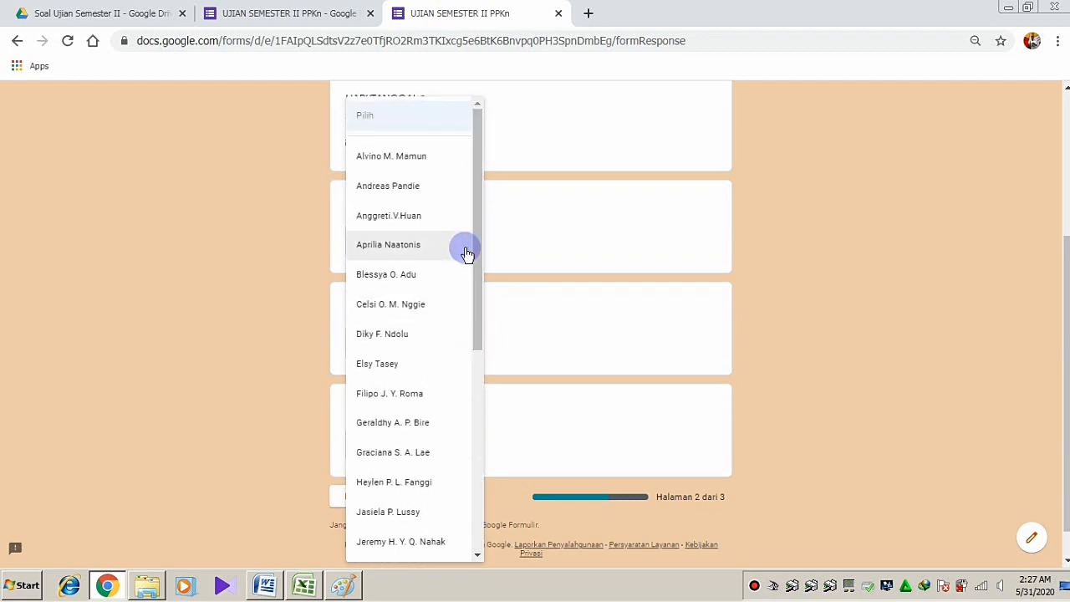
left_click(402, 158)
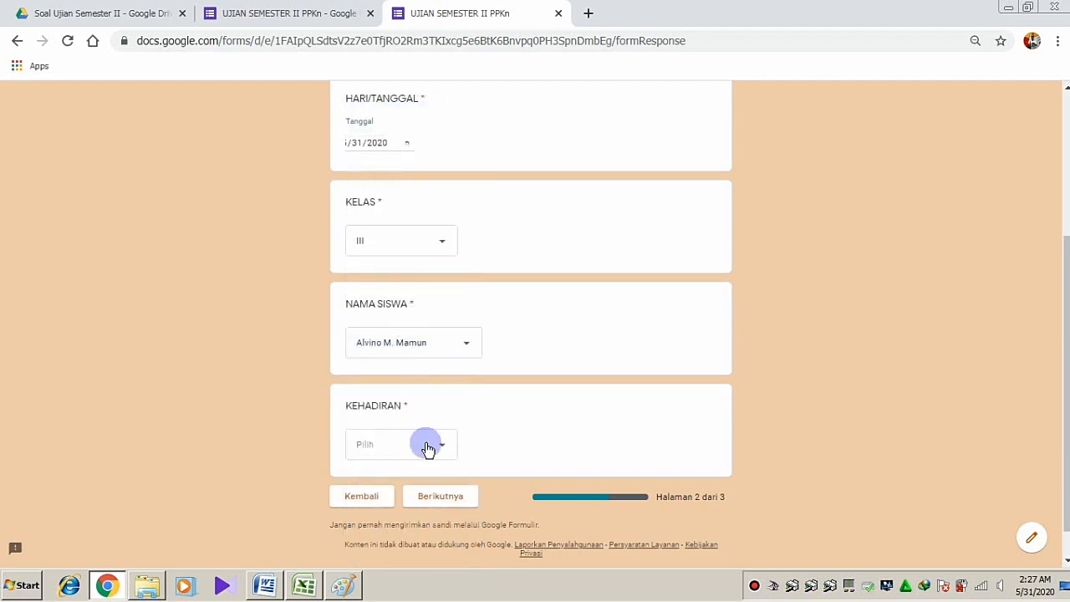
left_click(426, 446)
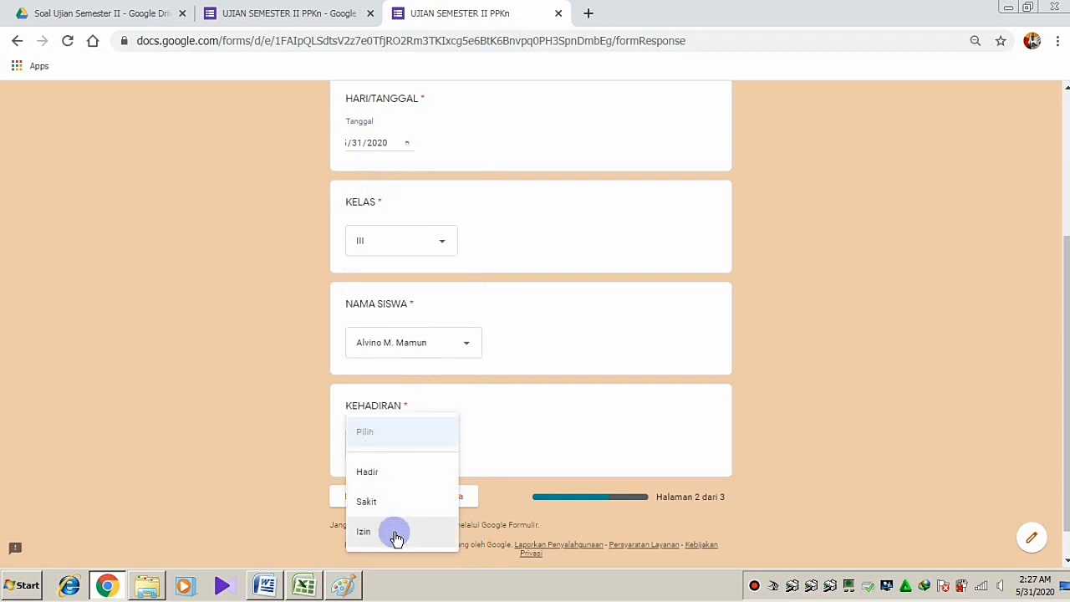
left_click(395, 473)
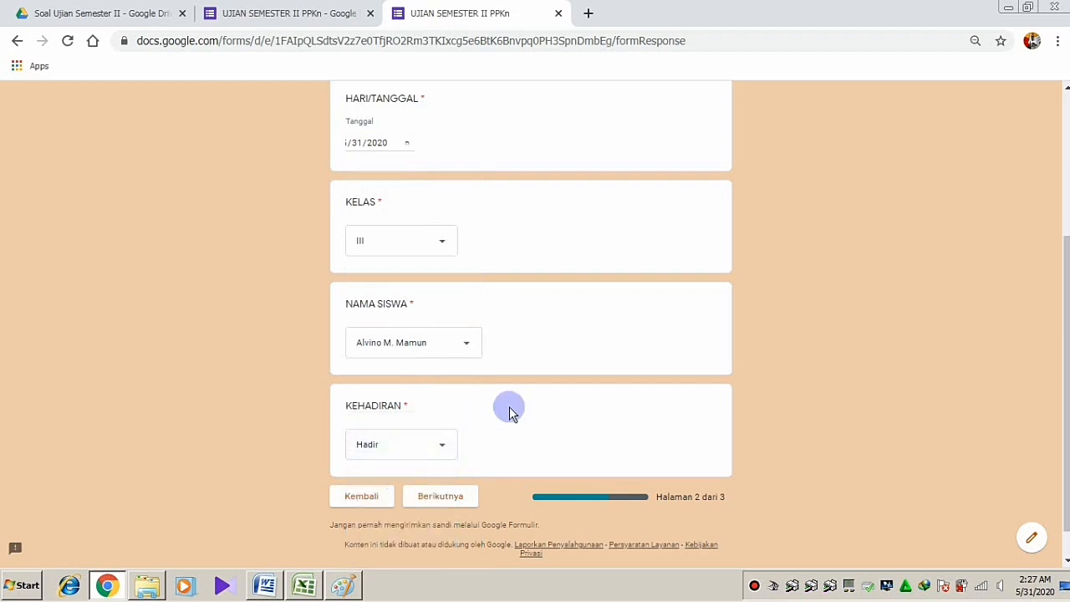
left_click(441, 501)
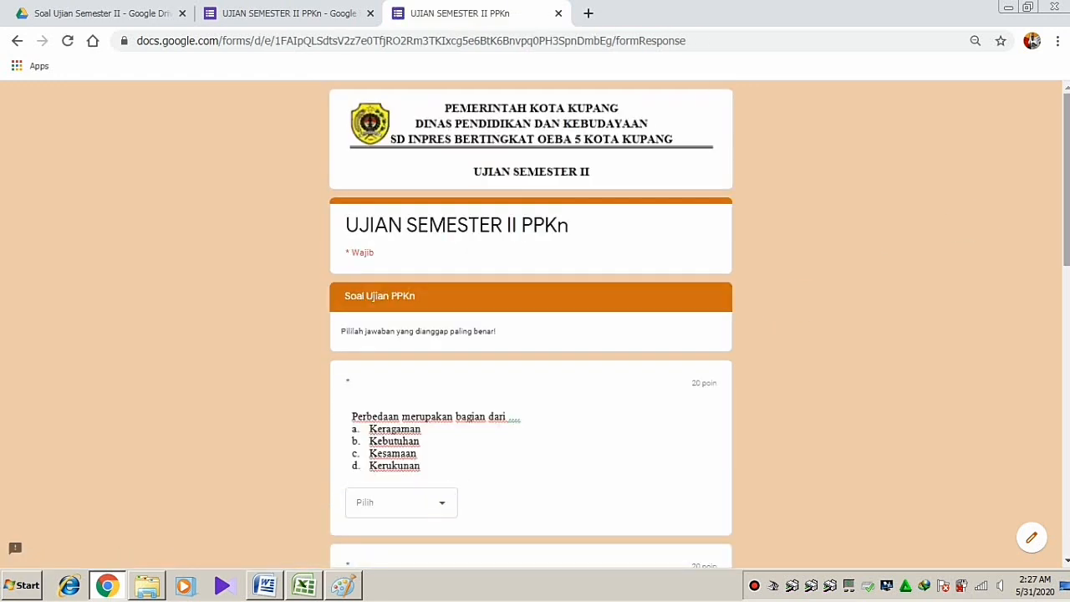
Answer the first question with a and the Blangkon question with c
scroll(532, 323, "down", 3)
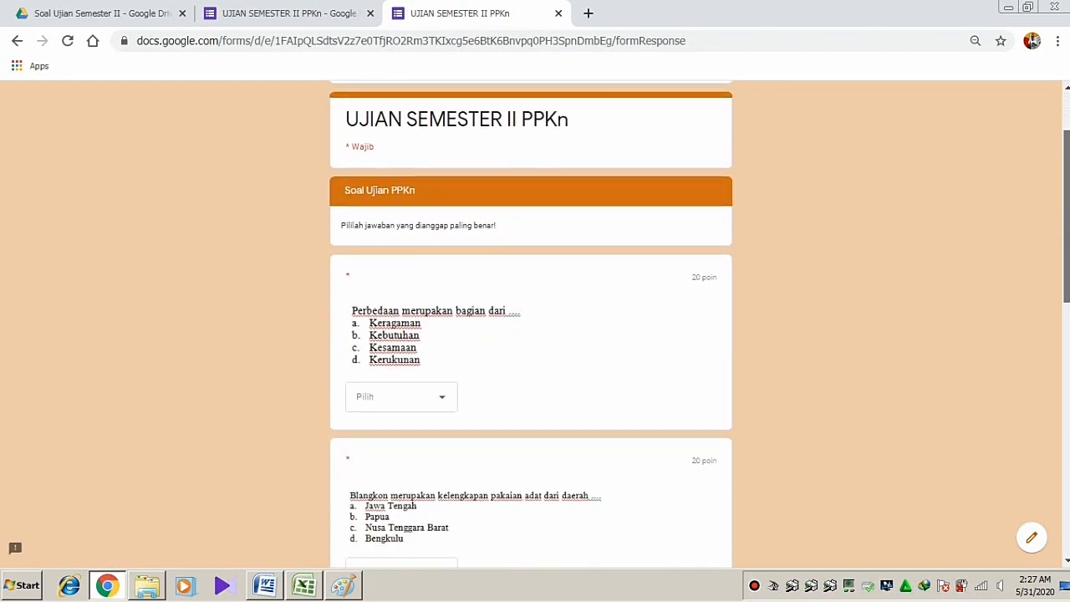
scroll(532, 323, "down", 3)
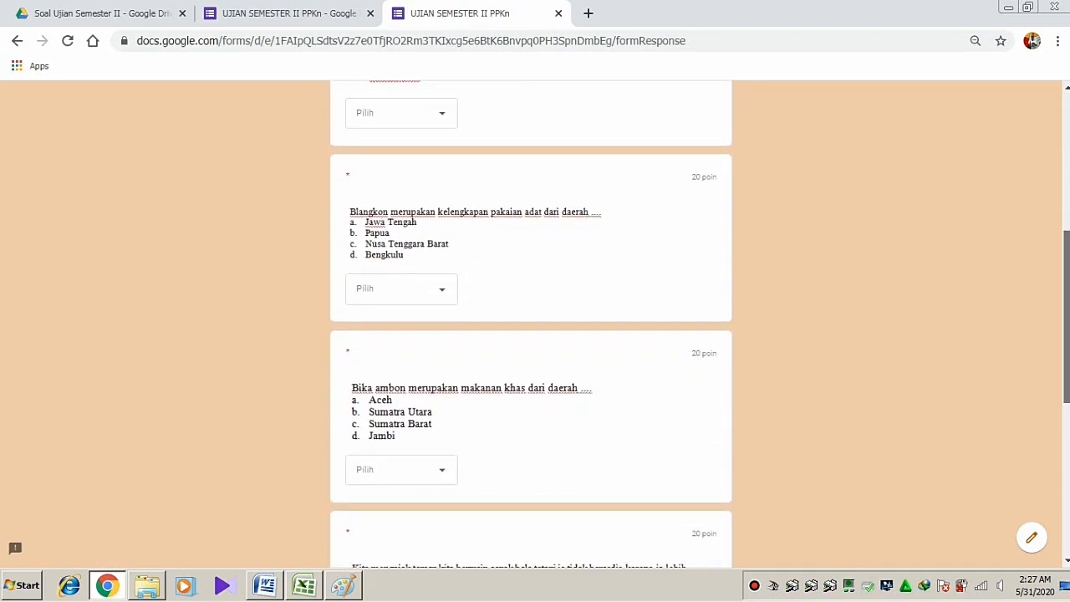
left_click_drag(1067, 339, 1059, 195)
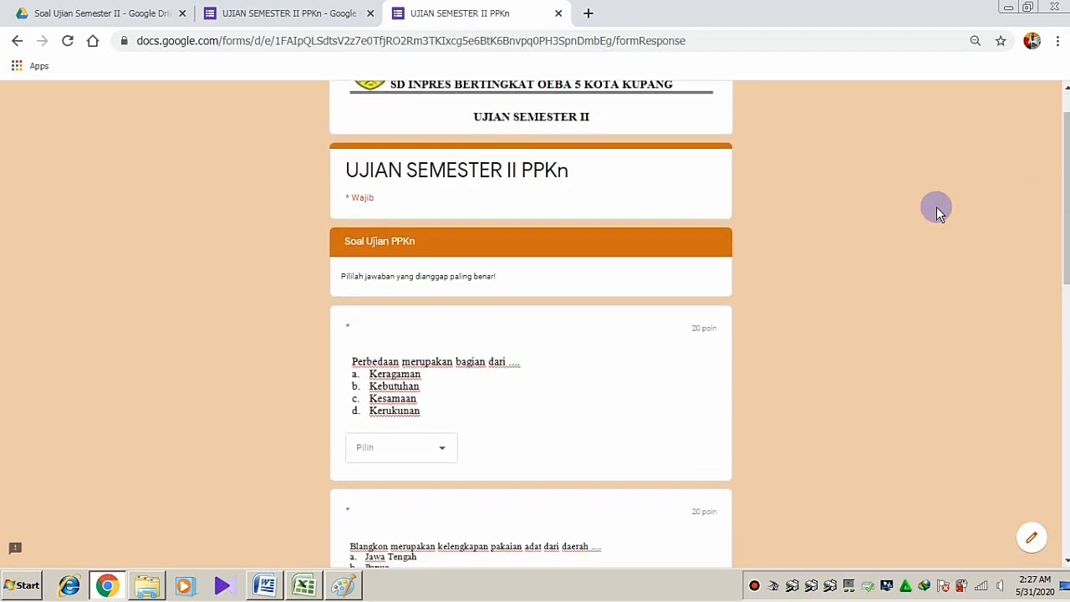
left_click(441, 455)
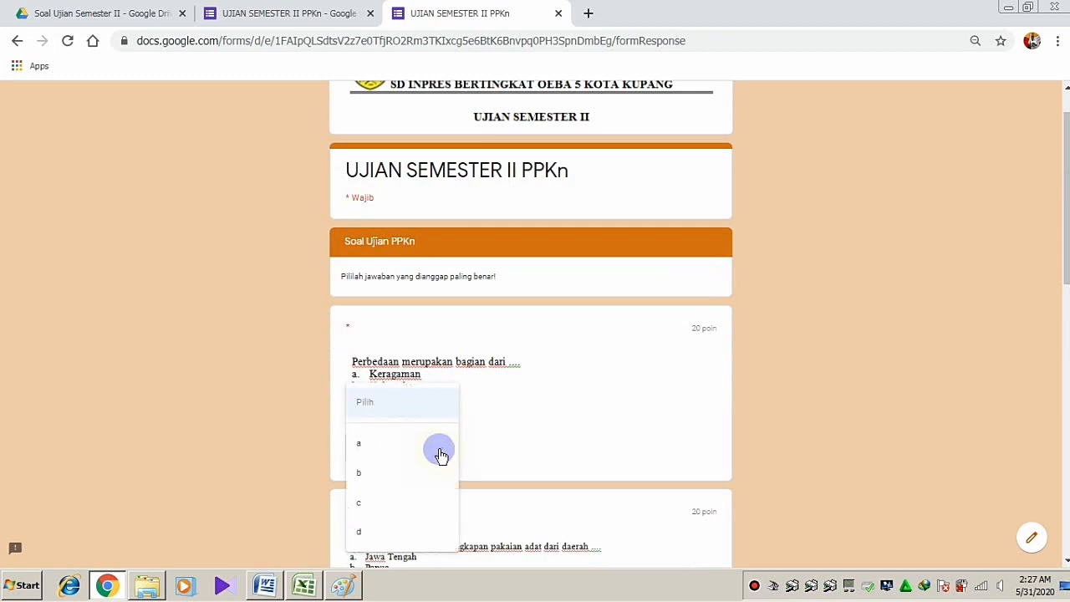
left_click(368, 445)
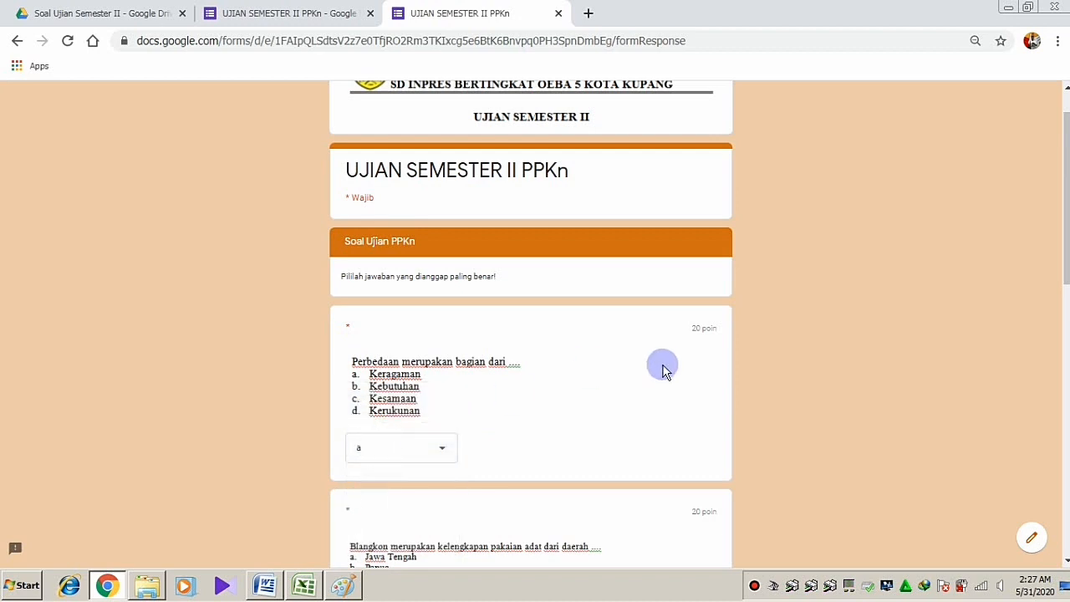
scroll(662, 368, "down", 4)
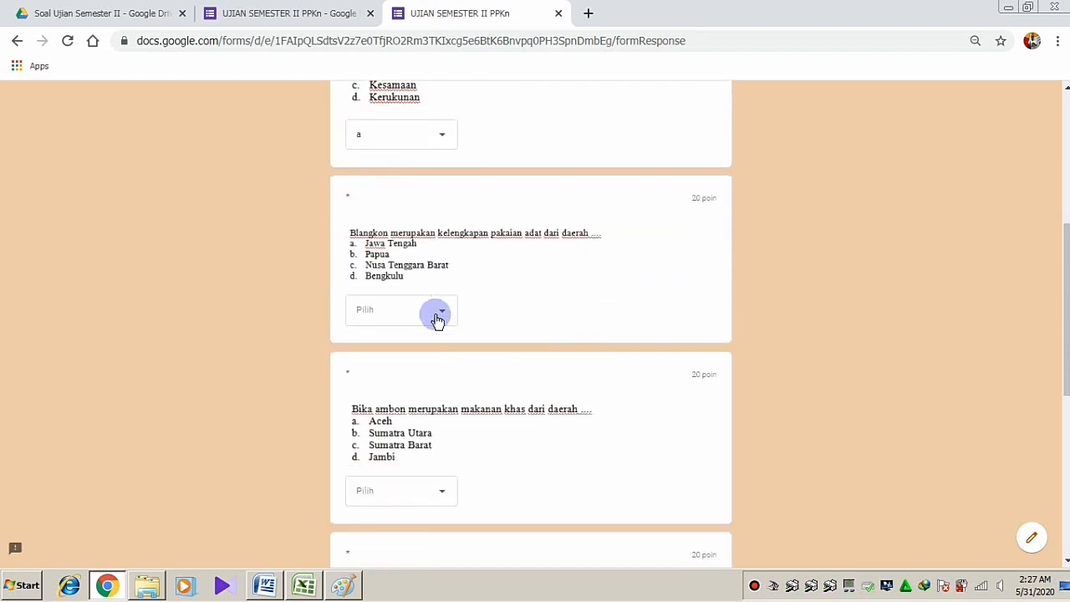
left_click(435, 316)
left_click(366, 407)
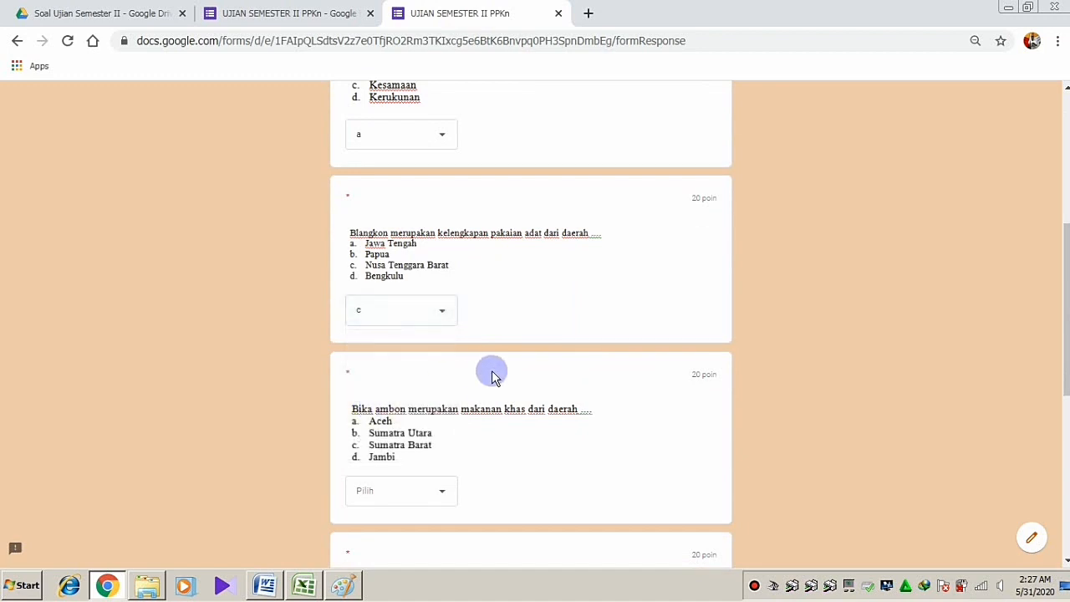
Answer Bika ambon with b, Kita mengajak and the last question with c, and submit
scroll(493, 377, "down", 2)
scroll(493, 377, "down", 1)
left_click(418, 265)
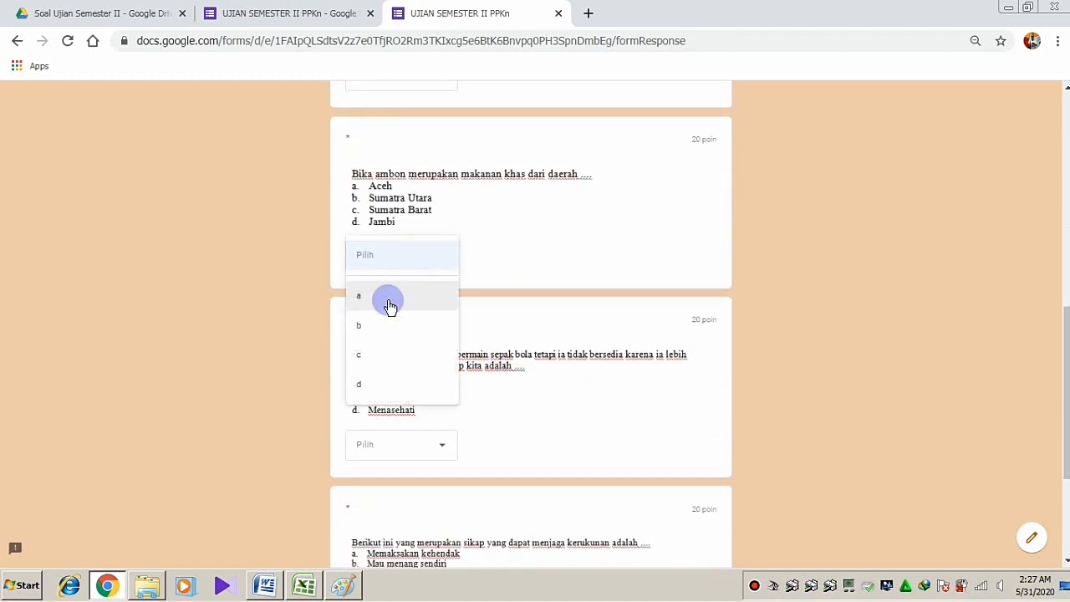
left_click(376, 323)
scroll(375, 317, "down", 3)
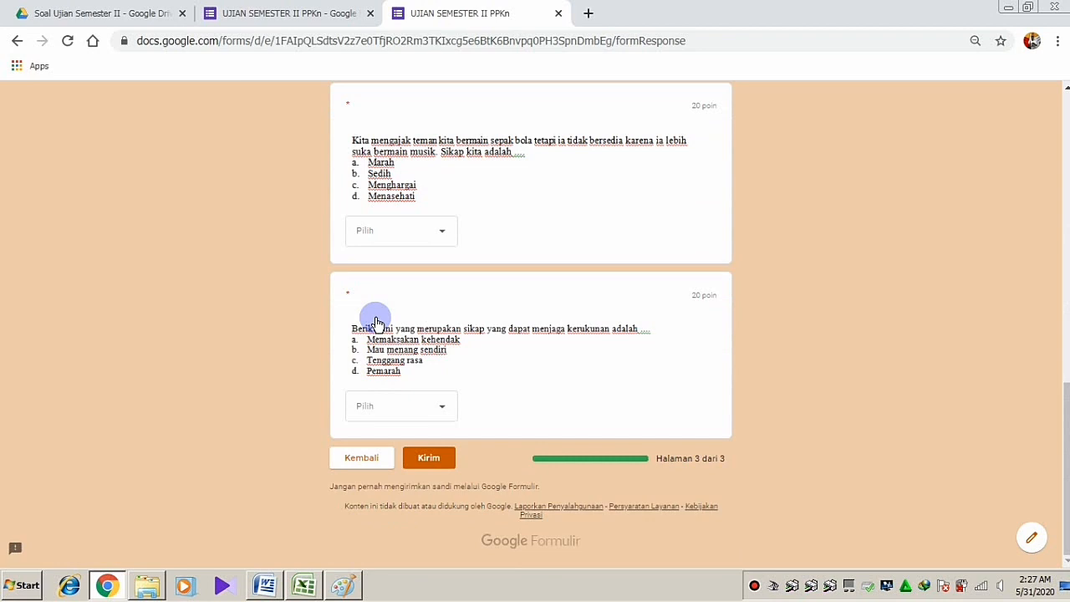
left_click(433, 229)
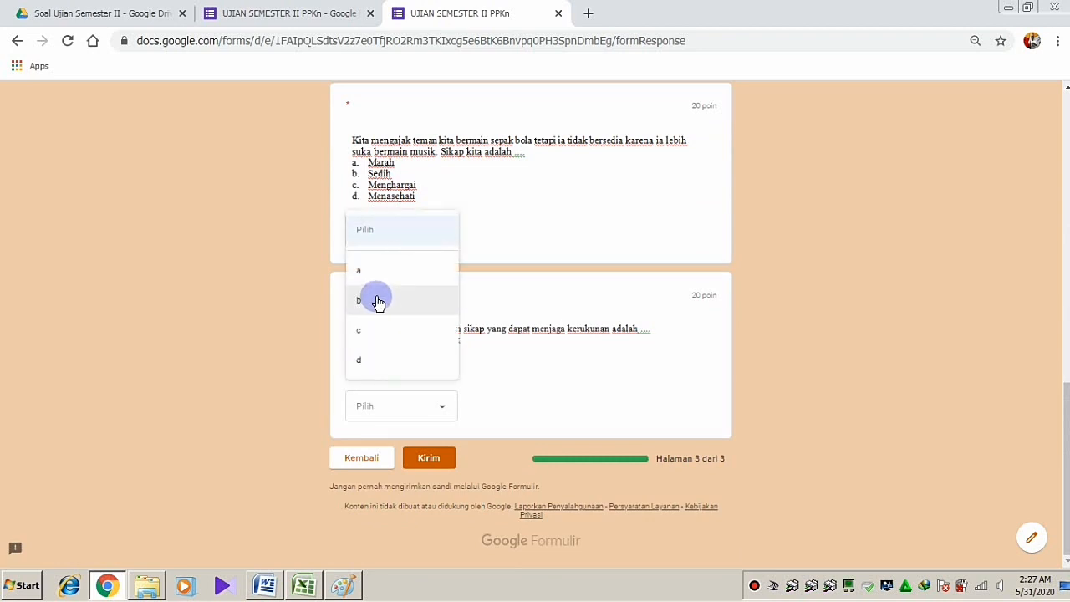
left_click(377, 329)
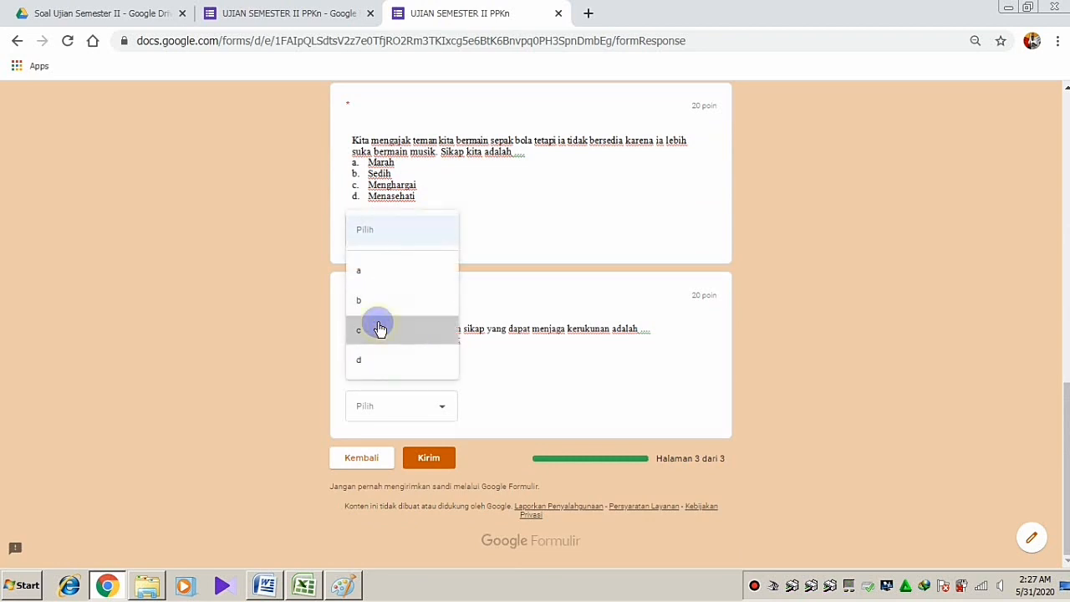
left_click(426, 418)
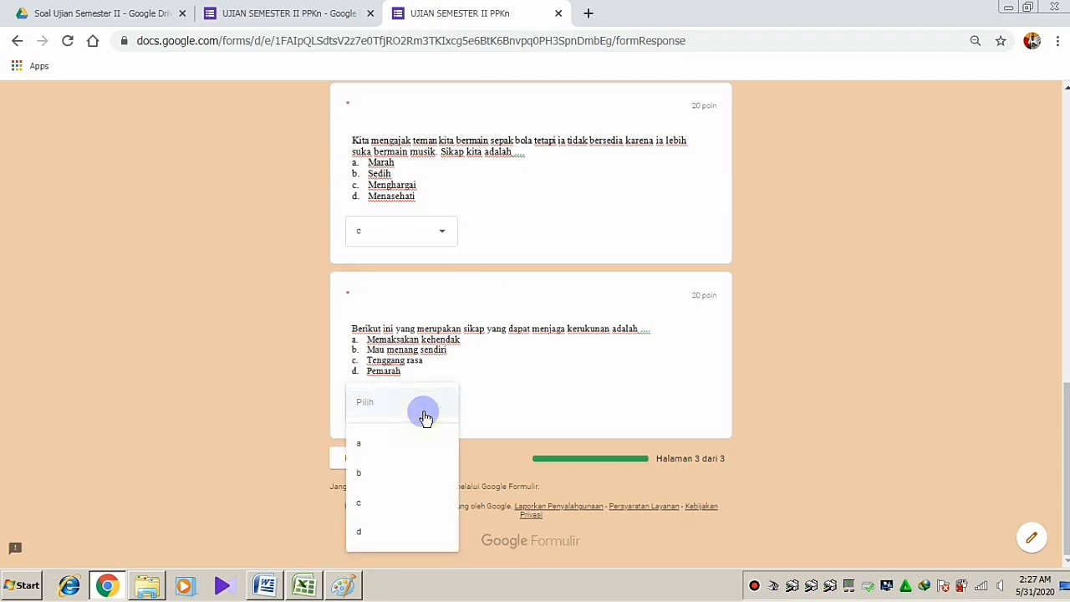
left_click(364, 502)
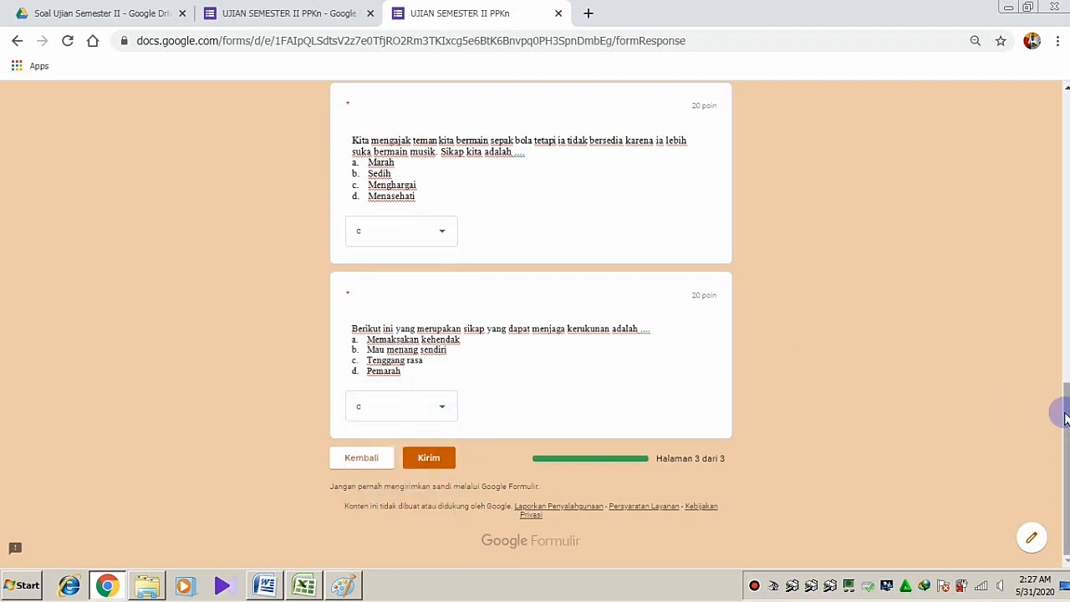
mouse_move(1066, 413)
left_mouse_down()
mouse_move(1064, 386)
mouse_move(1062, 432)
left_mouse_up()
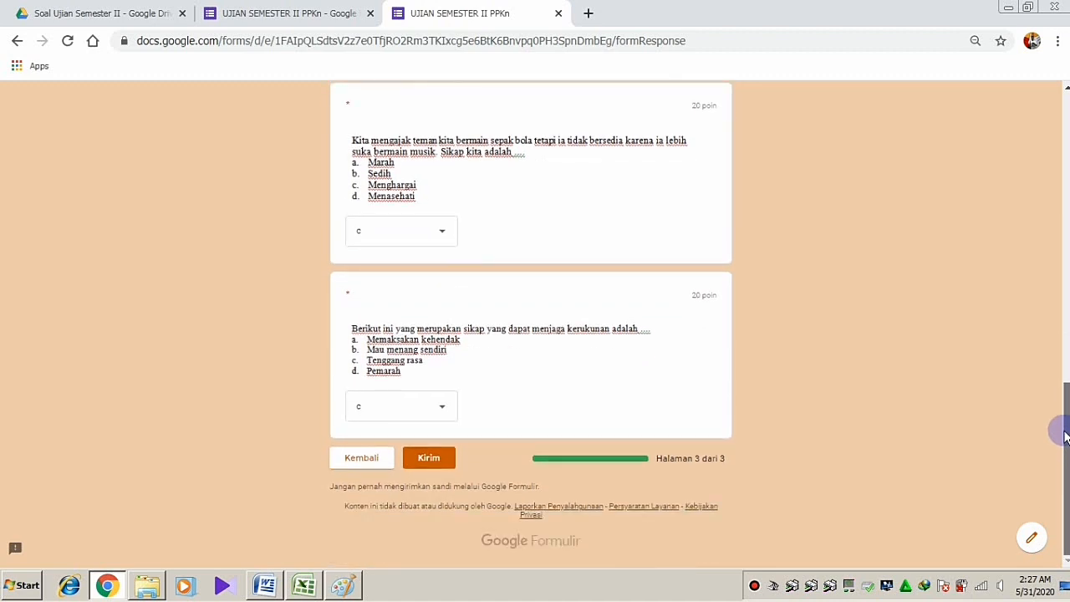
left_click(427, 460)
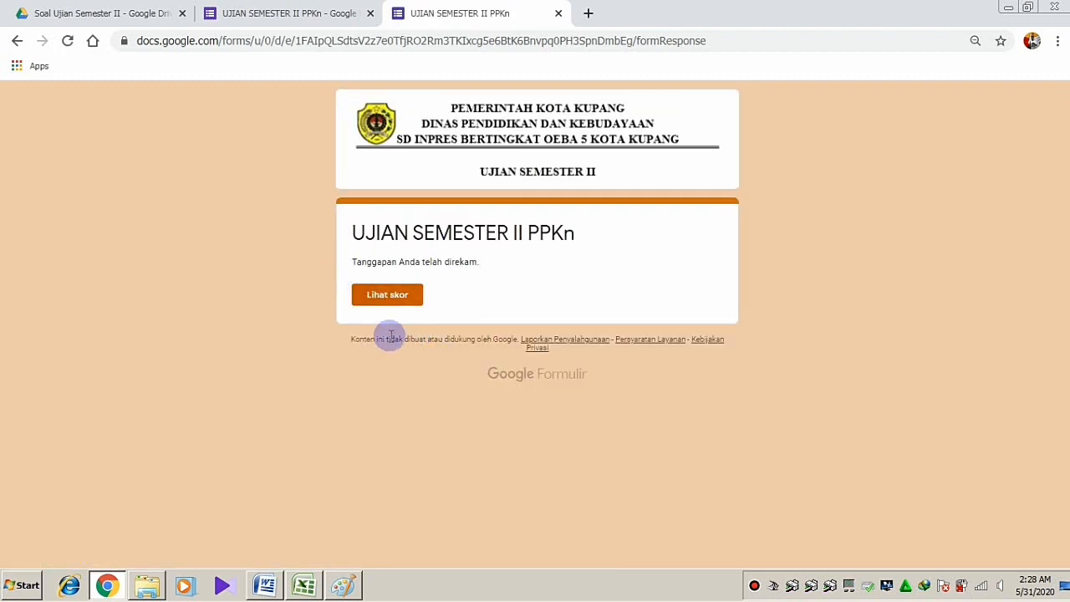
View the score page and review the 80/100 total and each question's points
left_click(386, 299)
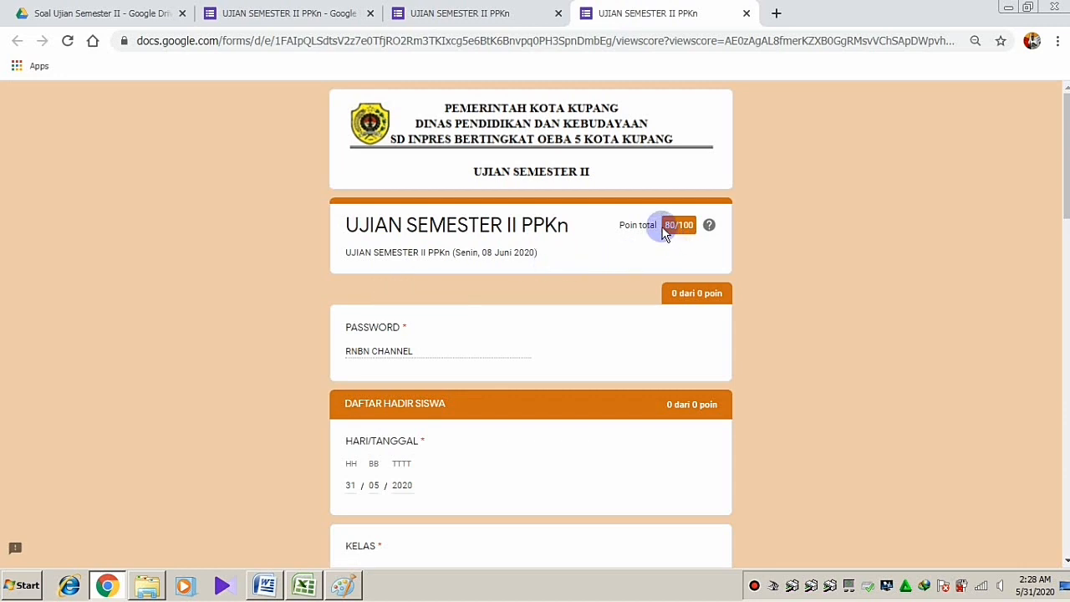
left_click_drag(663, 224, 695, 224)
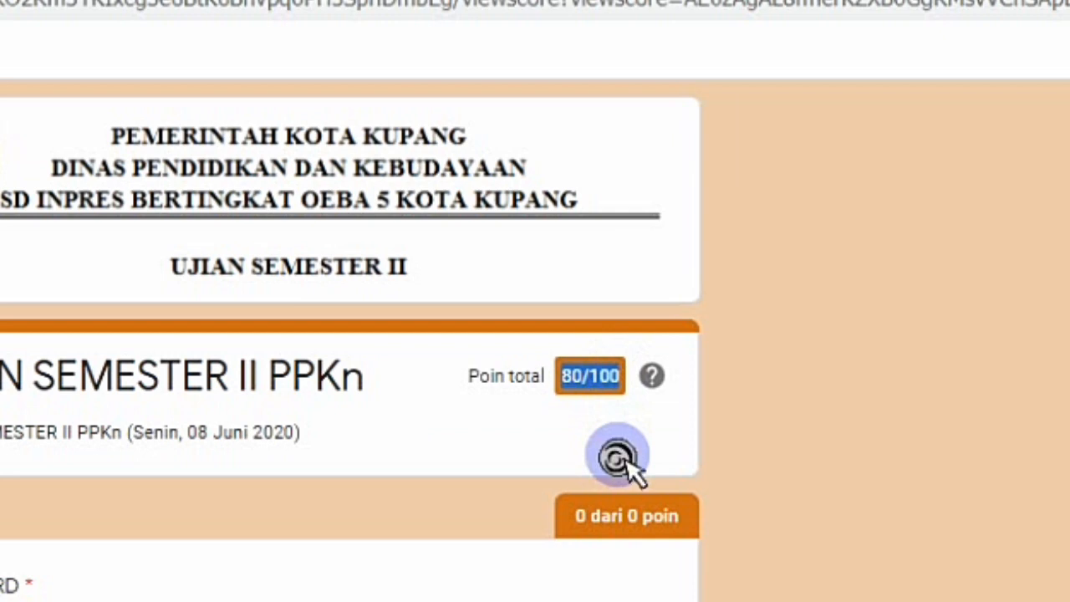
scroll(618, 454, "down", 6)
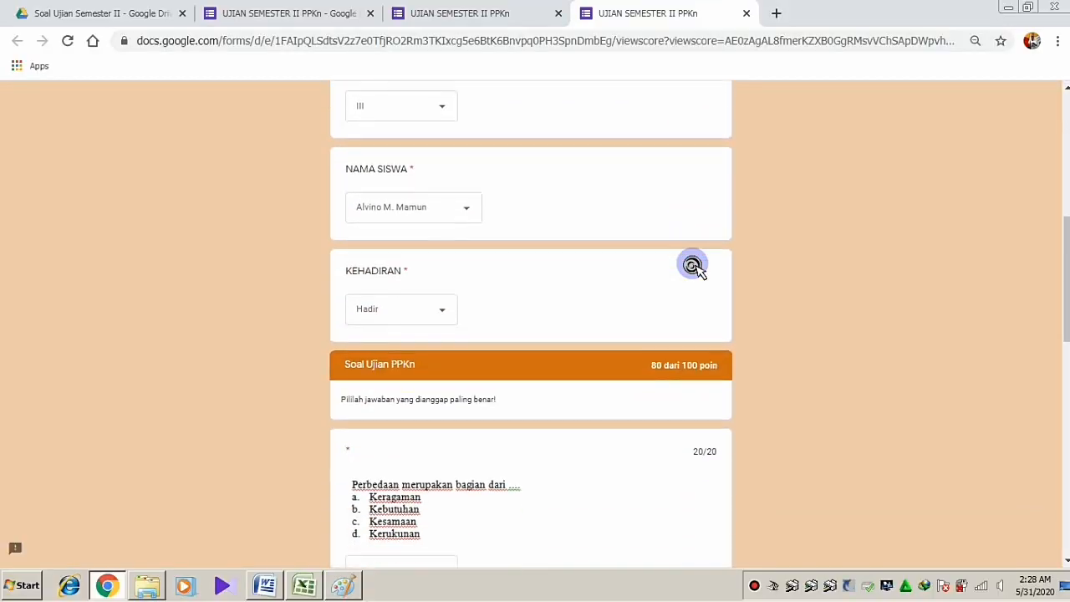
scroll(692, 266, "down", 2)
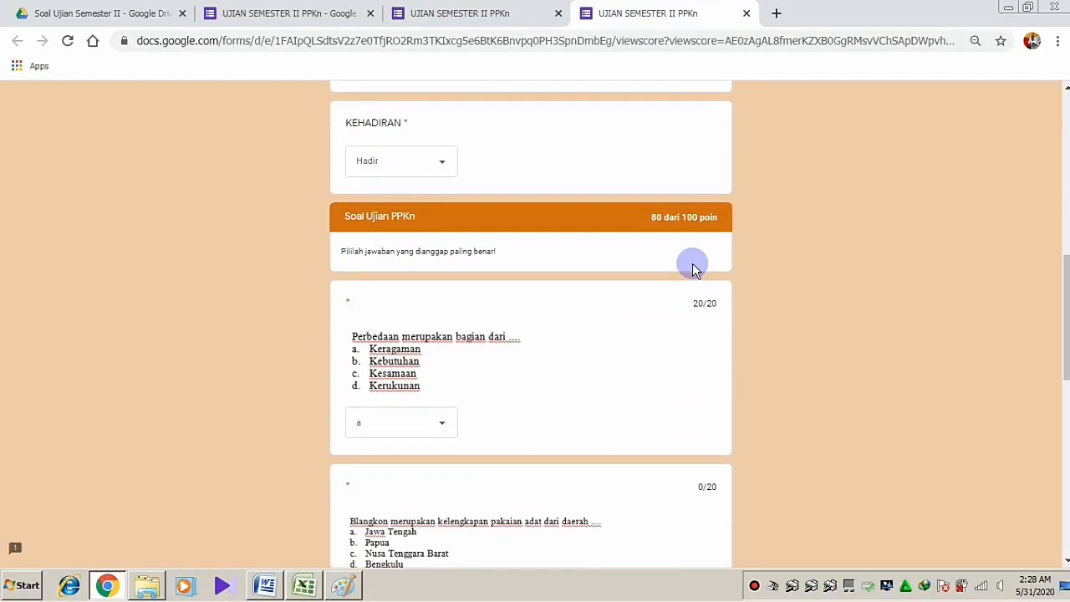
scroll(532, 334, "down", 1)
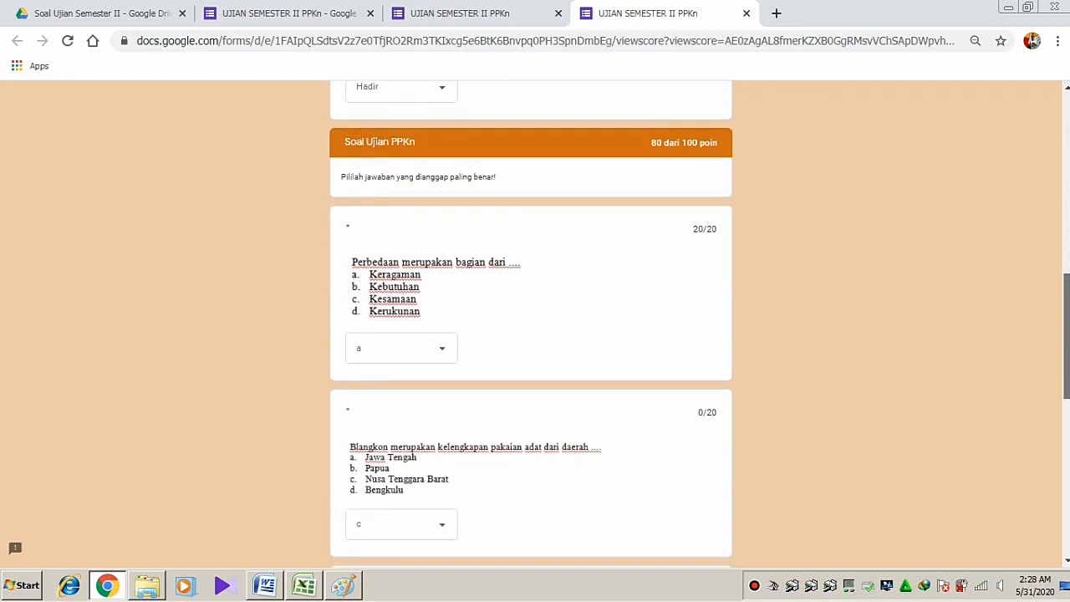
left_click_drag(1067, 304, 1064, 467)
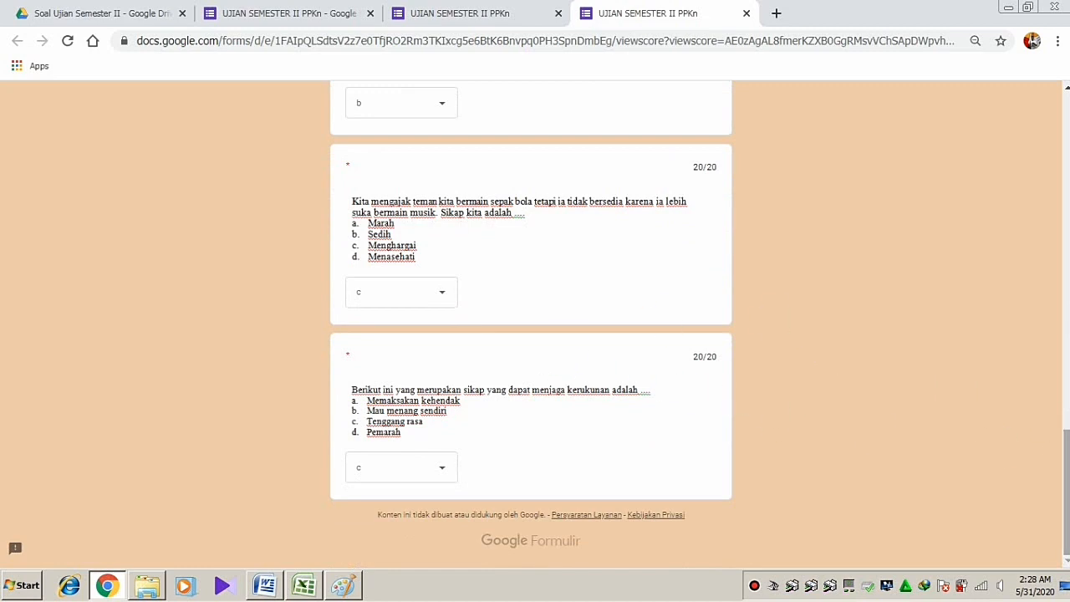
left_click_drag(1067, 489, 1063, 115)
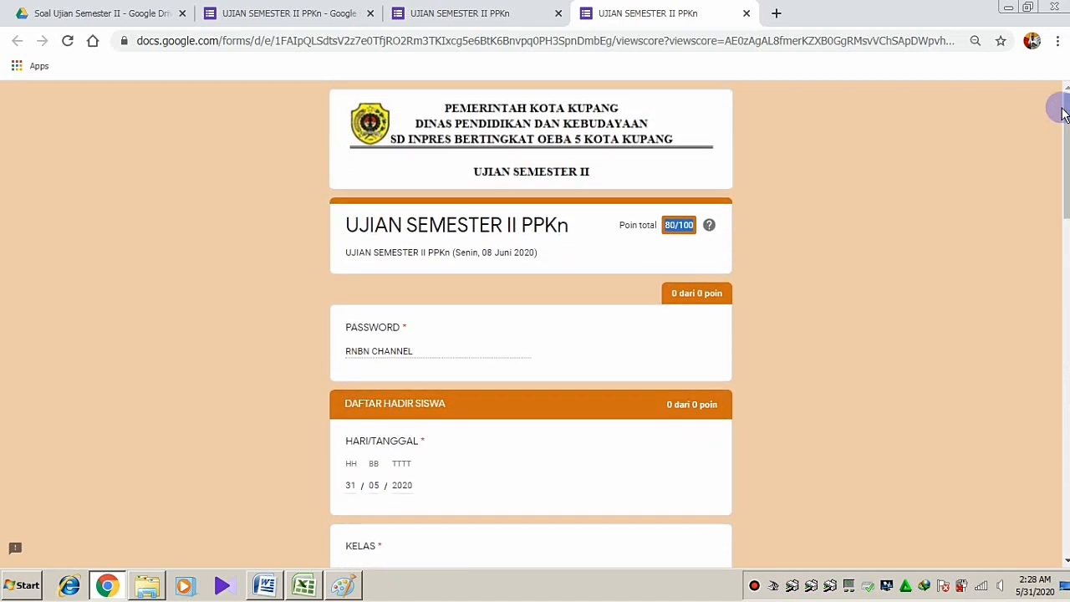
Close the score report and confirmation tabs and go to the form's Respons tab
left_click(747, 15)
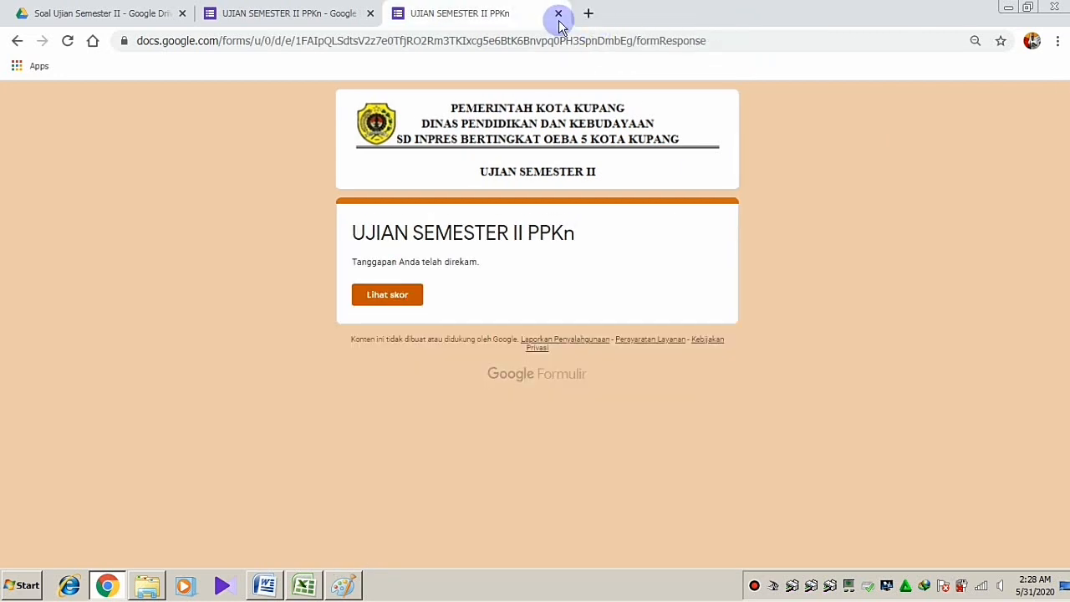
left_click(558, 14)
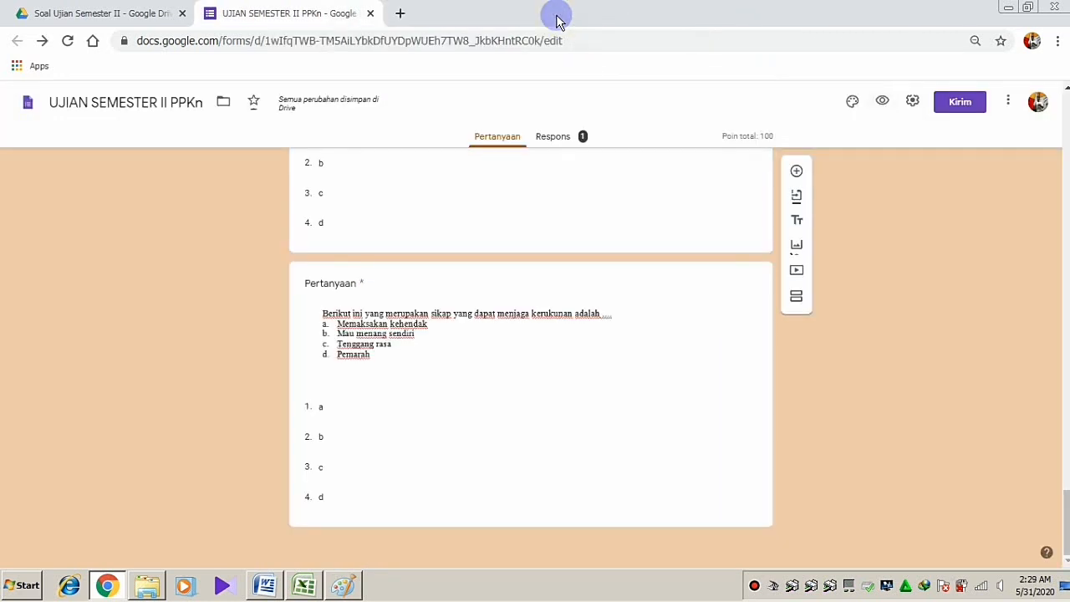
scroll(641, 194, "up", 15)
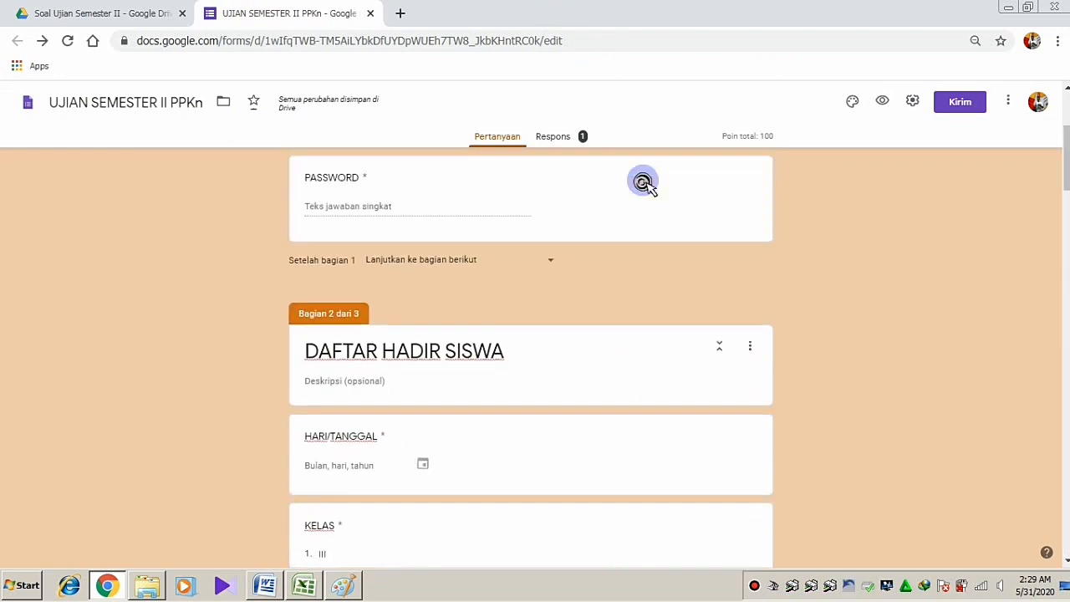
scroll(641, 180, "up", 3)
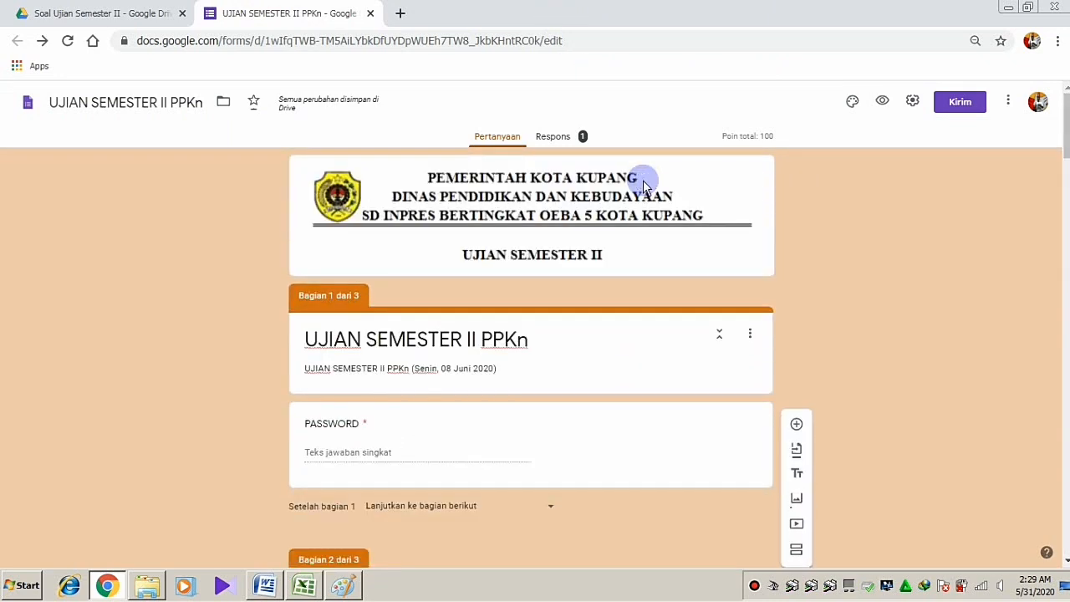
left_click(556, 142)
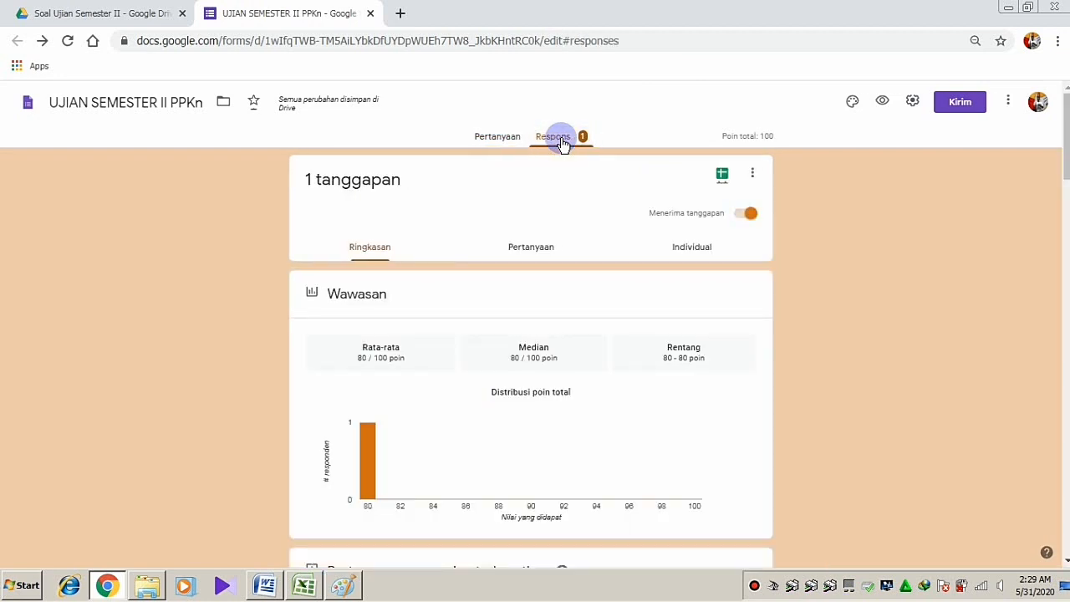
Delete the single test response from the Individual view, leaving 0 responses, and return to Pertanyaan
left_click(692, 254)
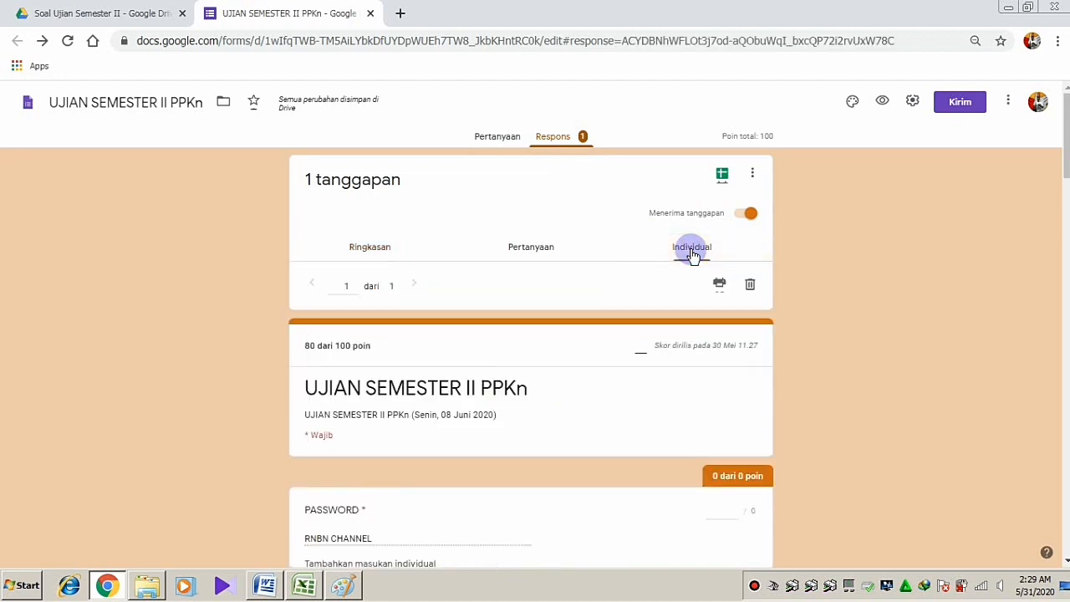
left_click(751, 288)
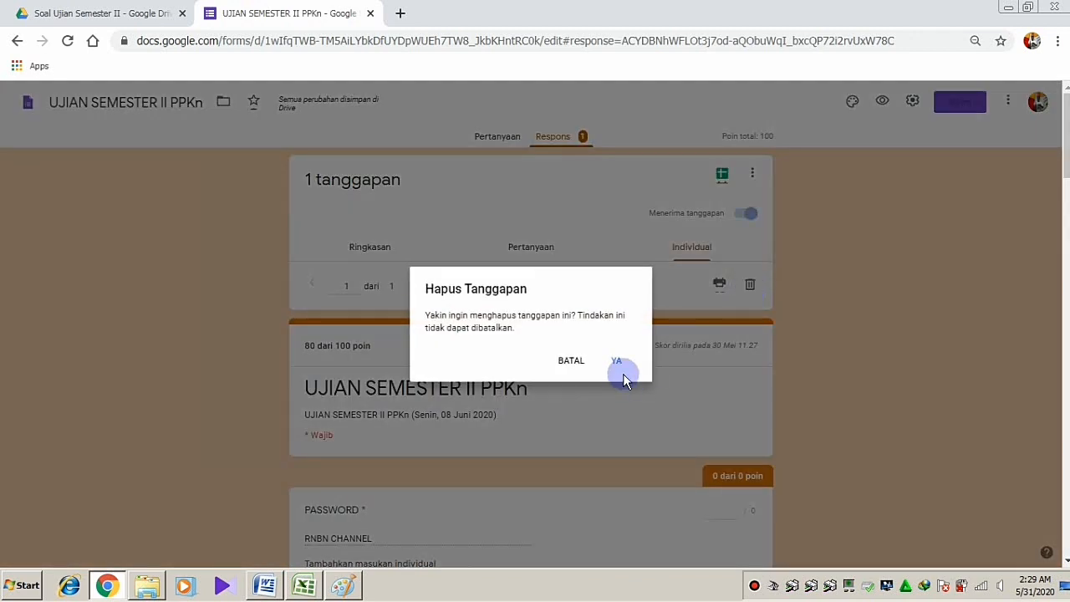
left_click(616, 363)
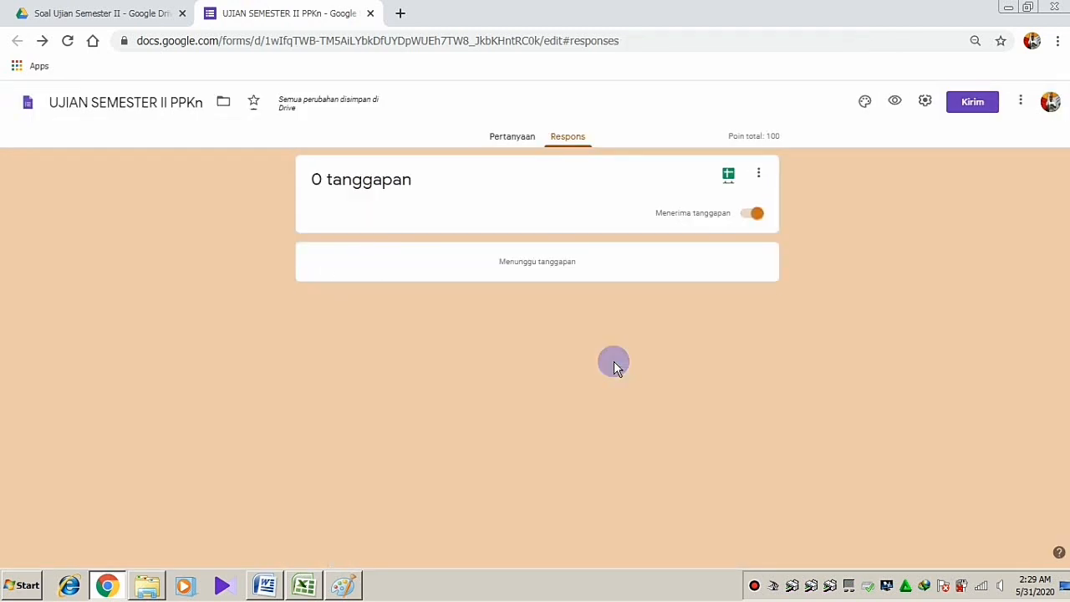
left_click(514, 136)
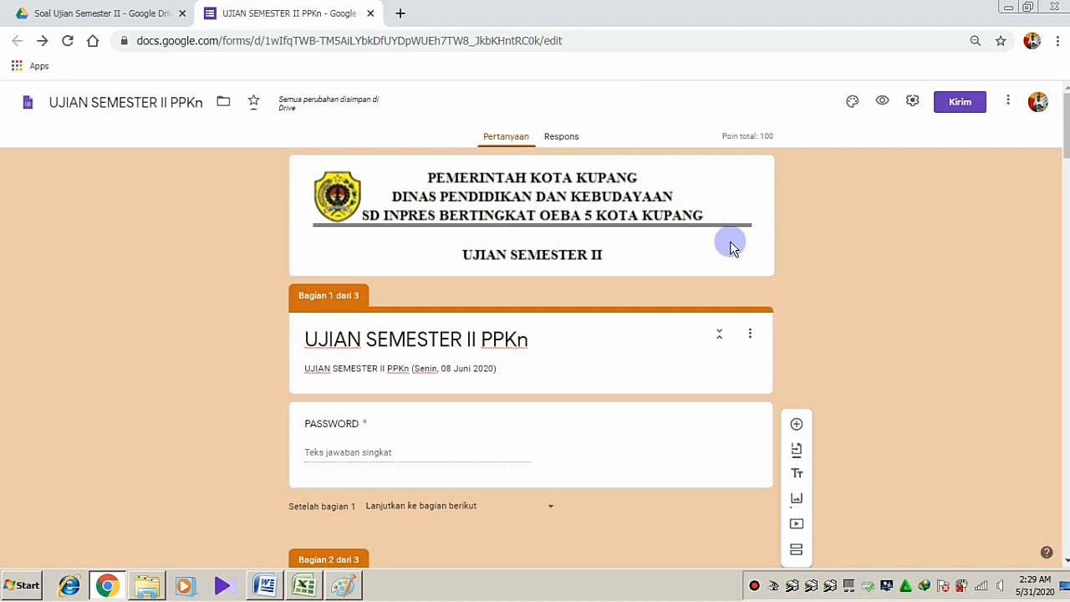
Generate a shortened forms.gle link in the Kirim dialog with Perpendek URL, then close the dialog
left_click(960, 104)
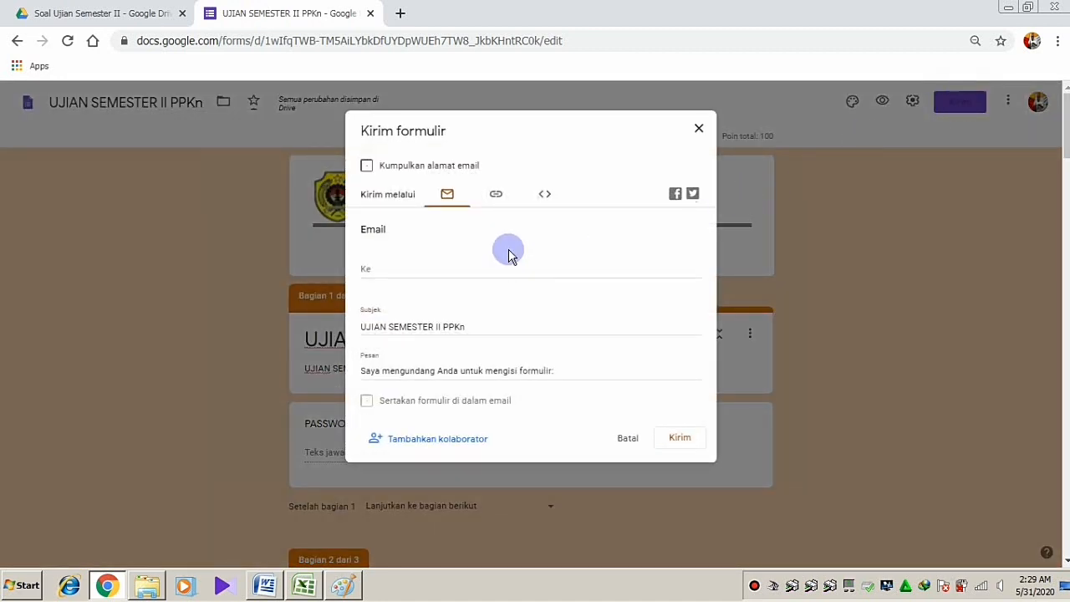
left_click(497, 200)
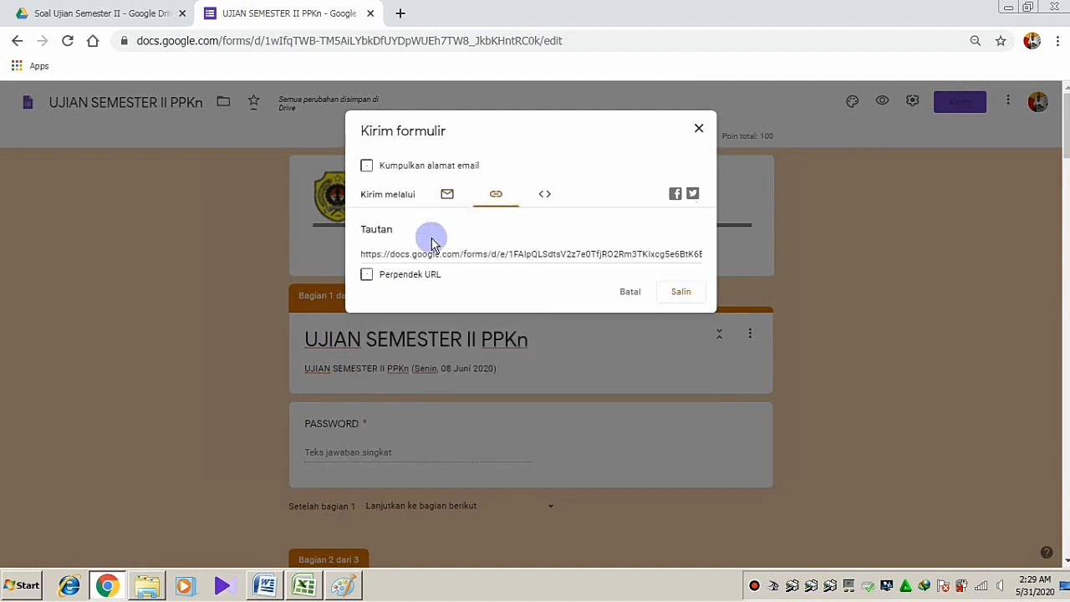
left_click(366, 276)
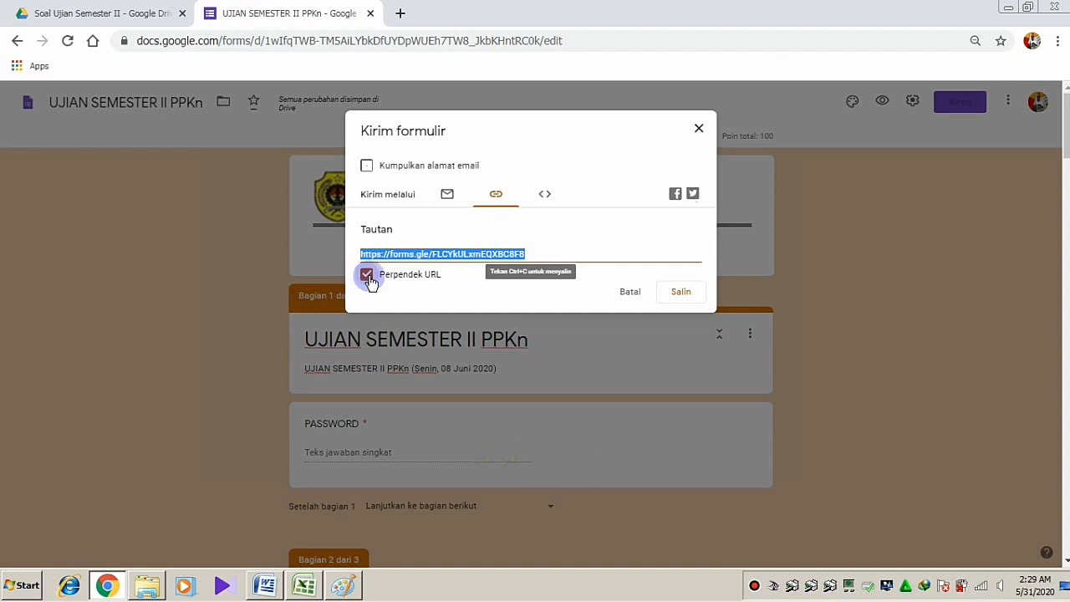
left_click(701, 130)
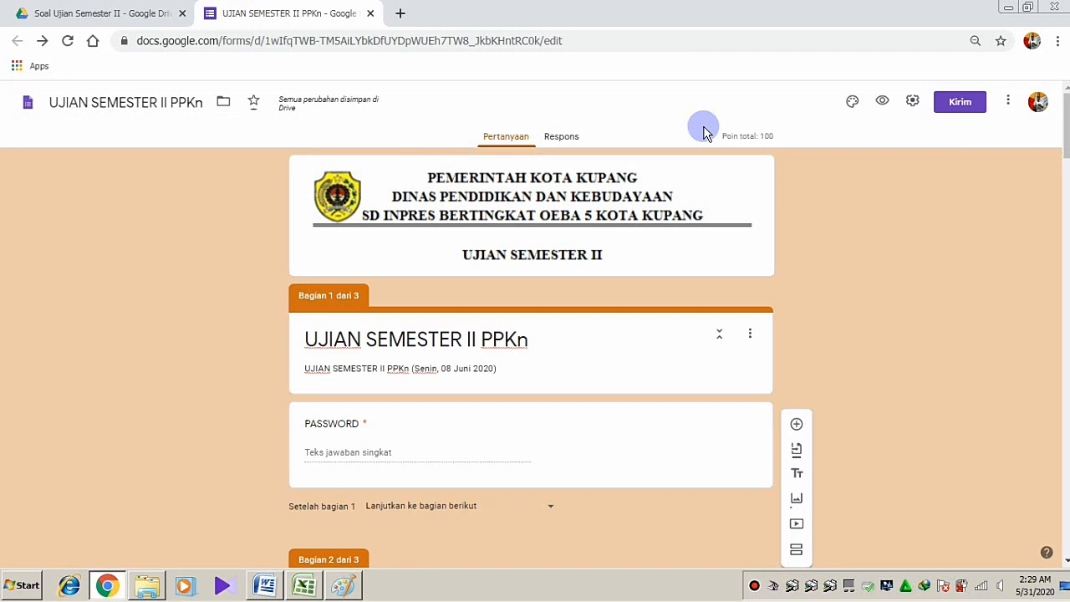